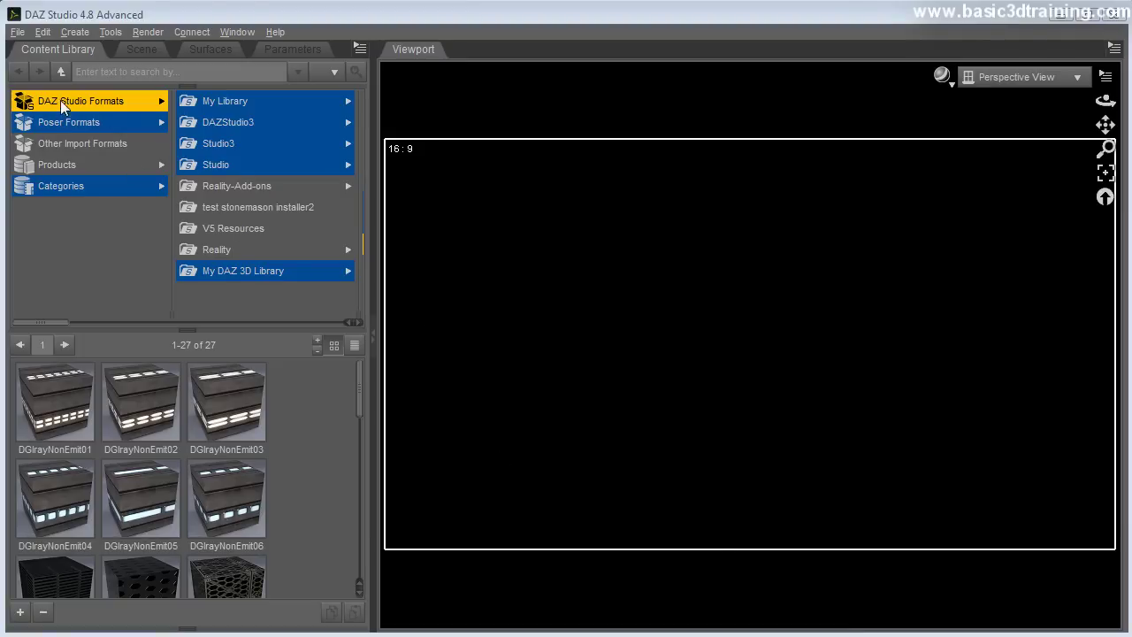
Browse My Library to Shader Presets > DestinysGarden > DG Iray Sci-Fi Surface Lights > Emissive.
{"action": "left_click", "coordinate": [213, 105]}
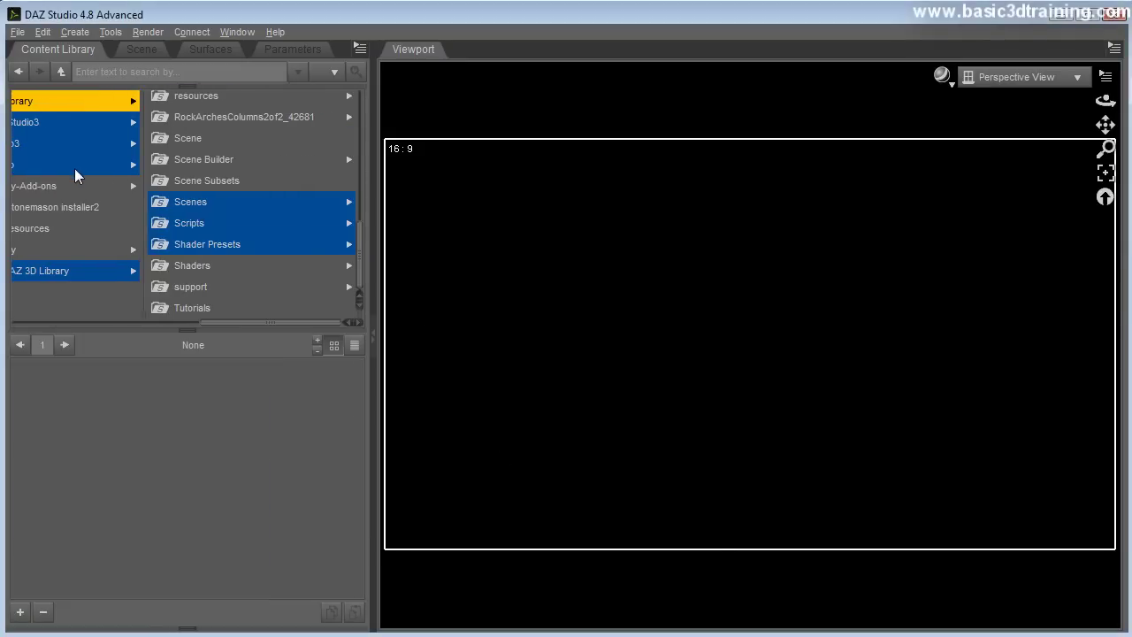
{"action": "left_click", "coordinate": [202, 251]}
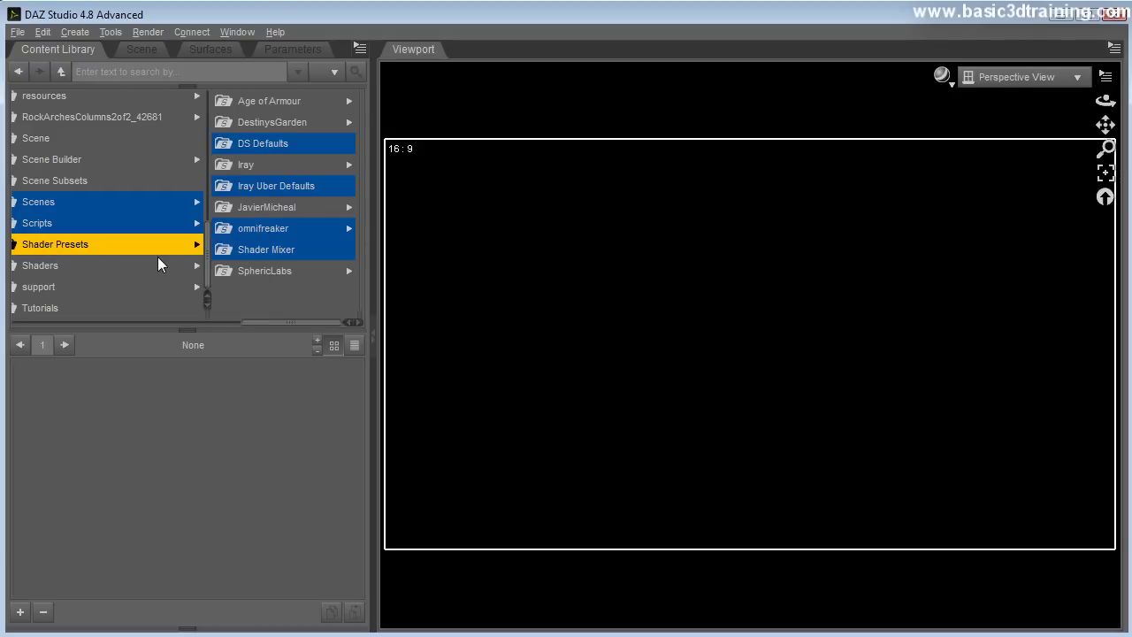
{"action": "left_click", "coordinate": [267, 124]}
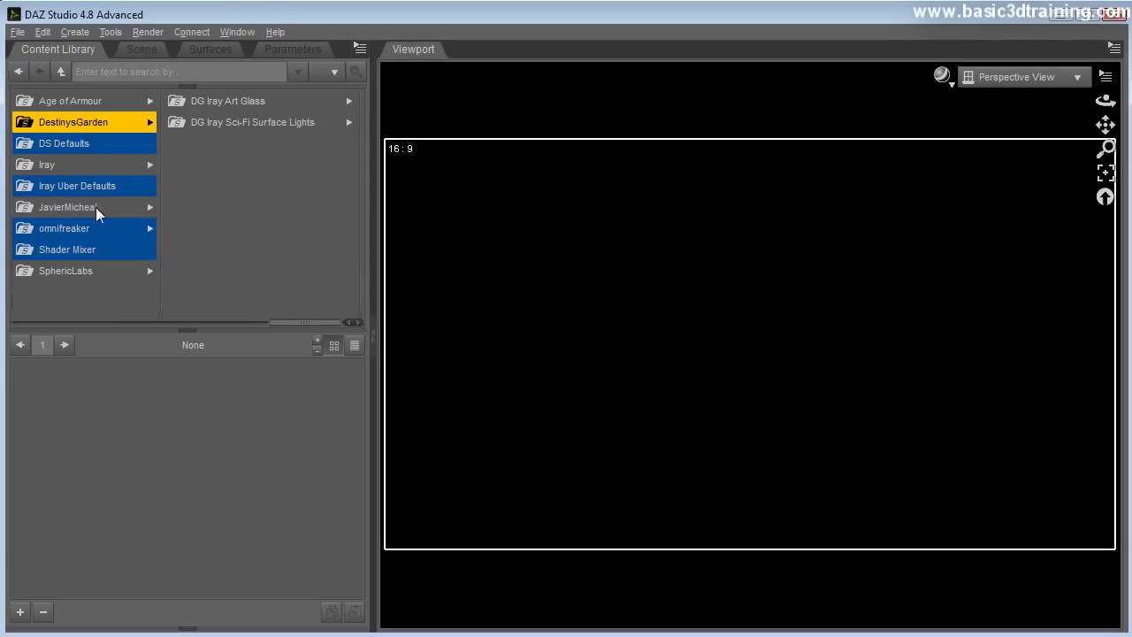
{"action": "left_click", "coordinate": [244, 122]}
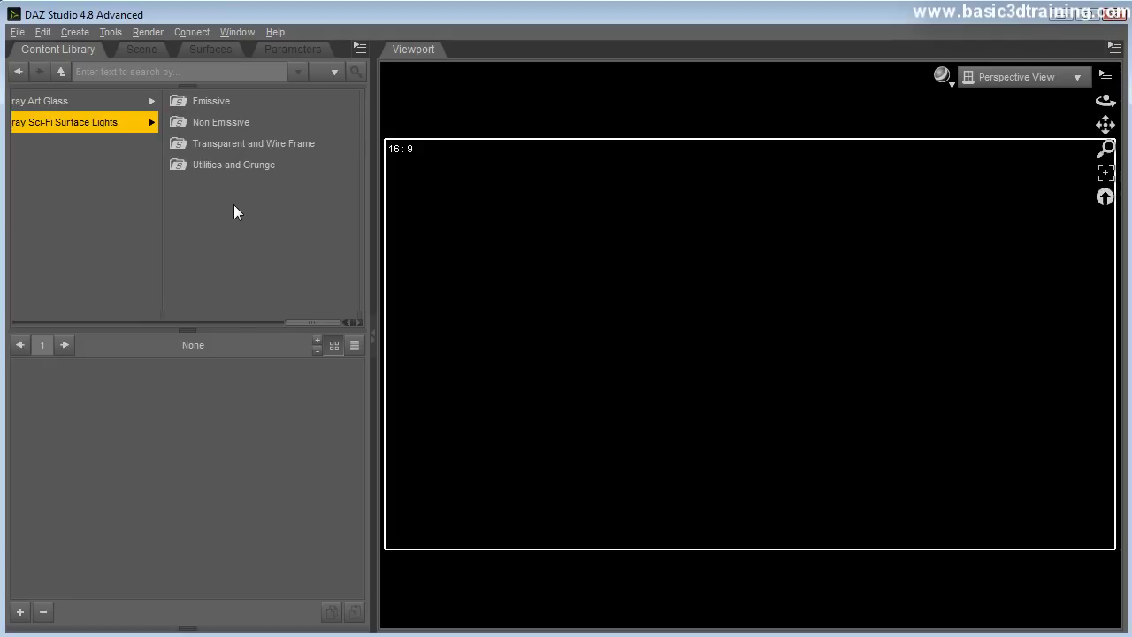
{"action": "left_click", "coordinate": [199, 105]}
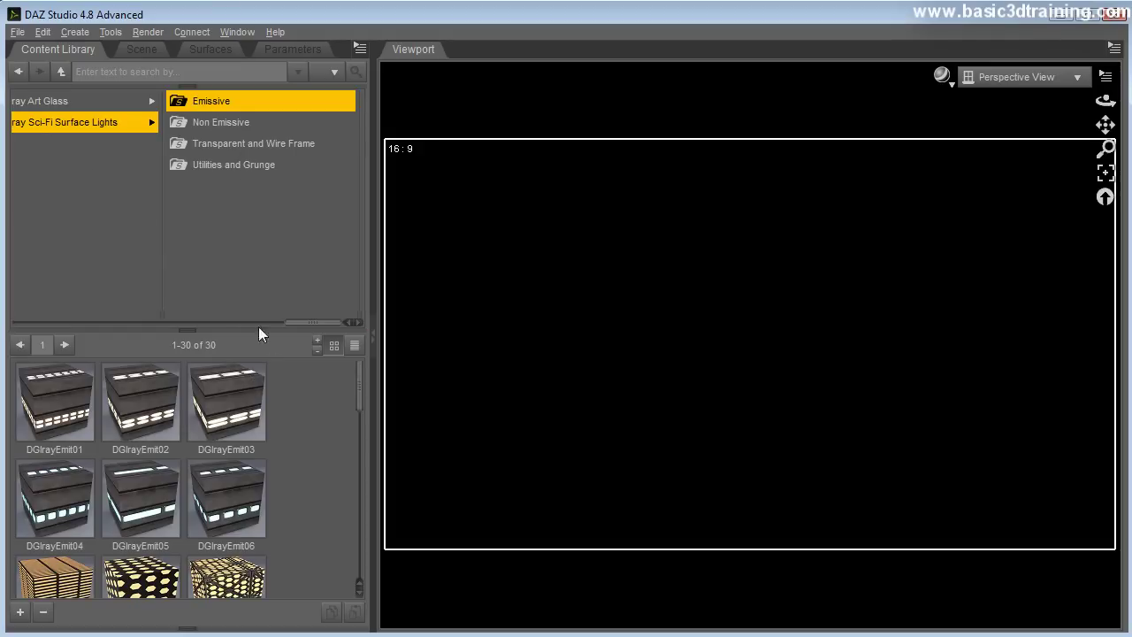
Drag the library panel splitters to enlarge the preset thumbnail grid to four columns.
{"action": "left_click_drag", "start_coordinate": [270, 342], "coordinate": [270, 286]}
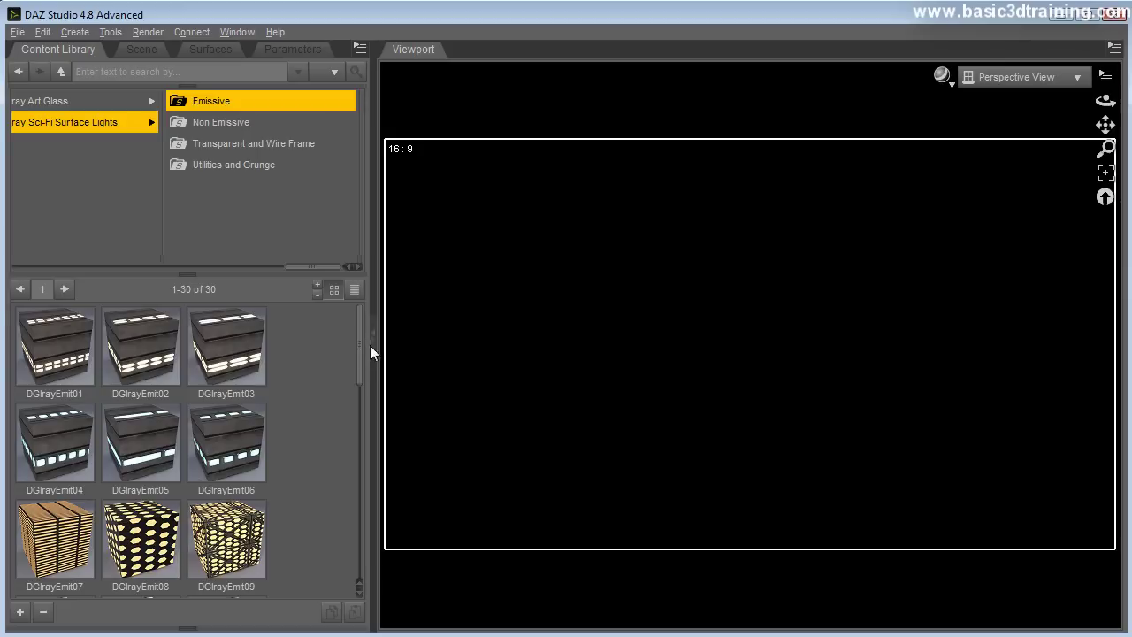
{"action": "left_click_drag", "start_coordinate": [389, 398], "coordinate": [421, 397]}
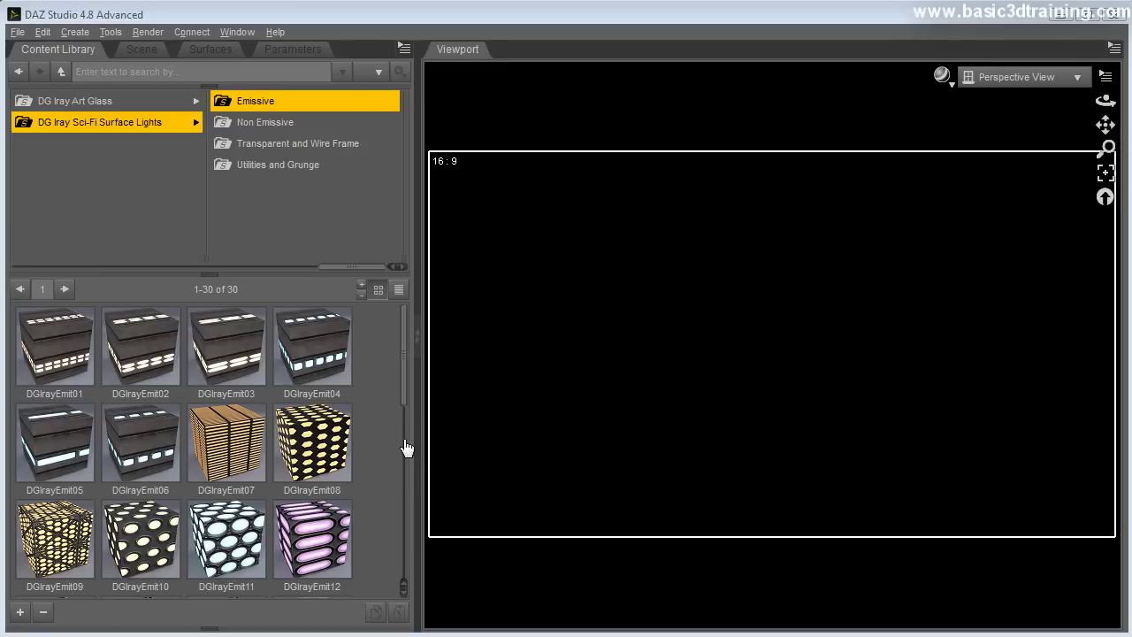
{"action": "mouse_move", "coordinate": [408, 379]}
{"action": "left_mouse_down"}
{"action": "mouse_move", "coordinate": [401, 556]}
{"action": "mouse_move", "coordinate": [405, 374]}
{"action": "left_mouse_up"}
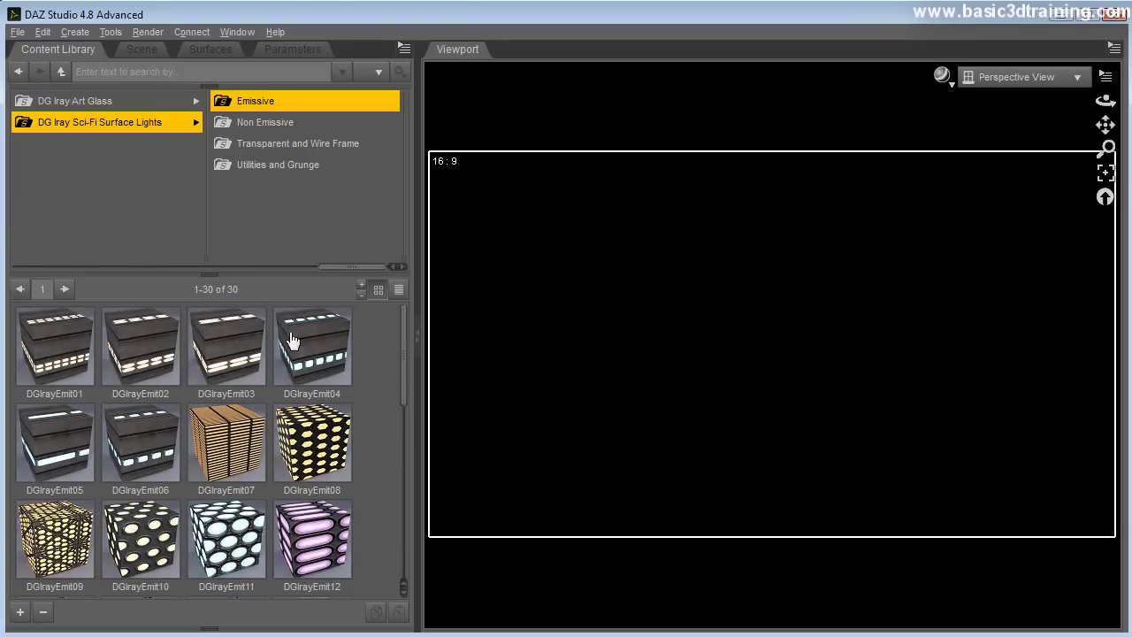
{"action": "left_click", "coordinate": [256, 125]}
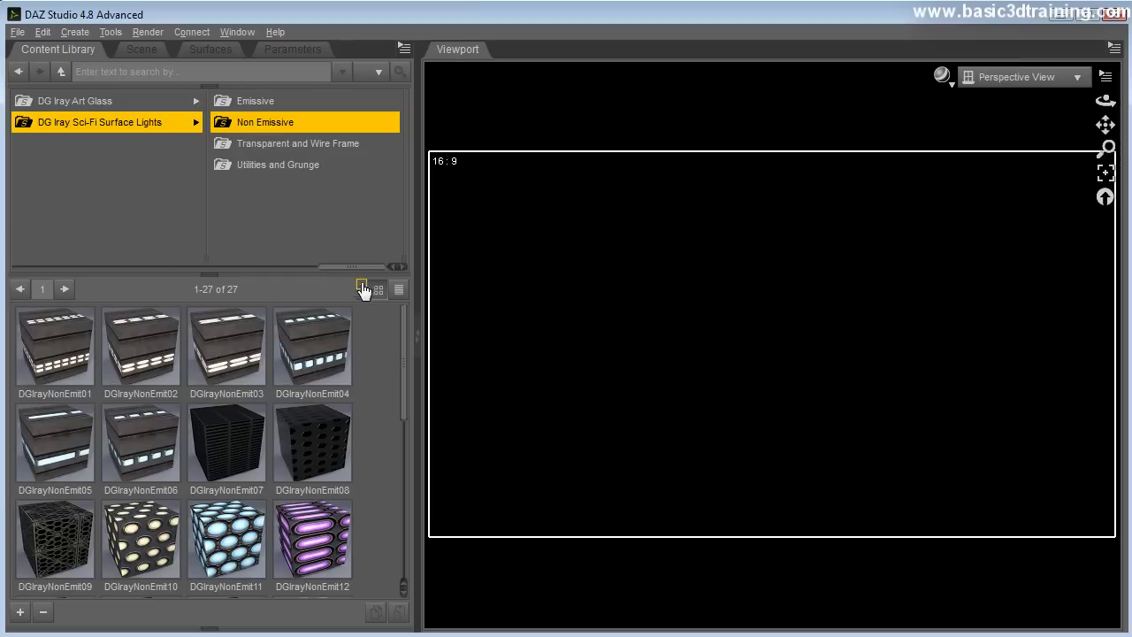
{"action": "mouse_move", "coordinate": [410, 348]}
{"action": "left_mouse_down"}
{"action": "mouse_move", "coordinate": [418, 499]}
{"action": "mouse_move", "coordinate": [413, 341]}
{"action": "mouse_move", "coordinate": [403, 536]}
{"action": "mouse_move", "coordinate": [399, 346]}
{"action": "left_mouse_up"}
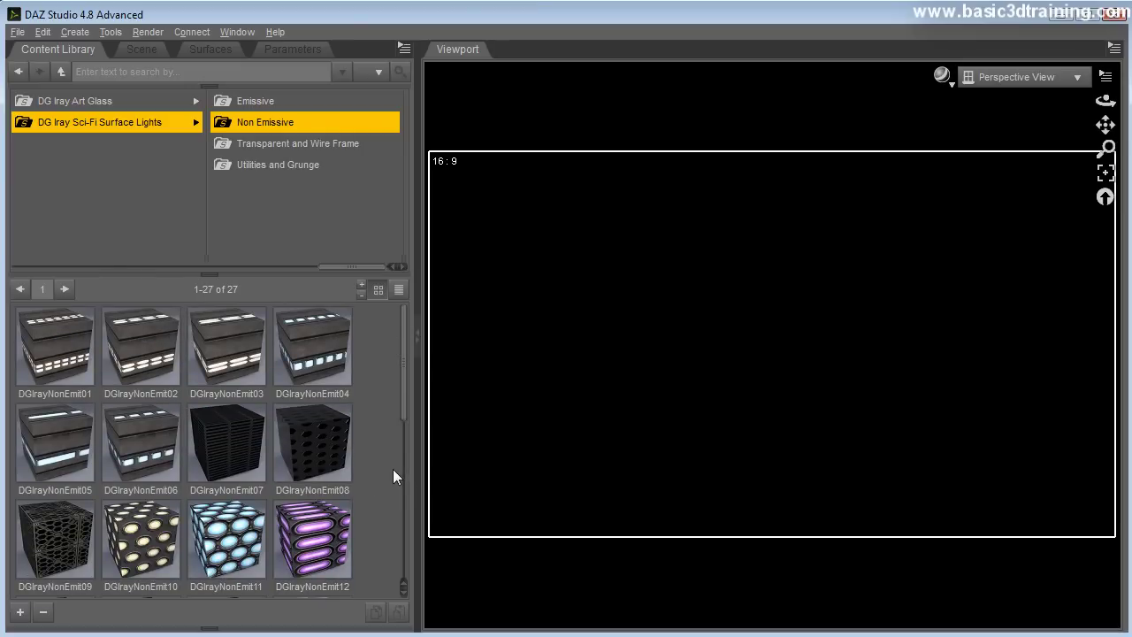
{"action": "left_click", "coordinate": [267, 144]}
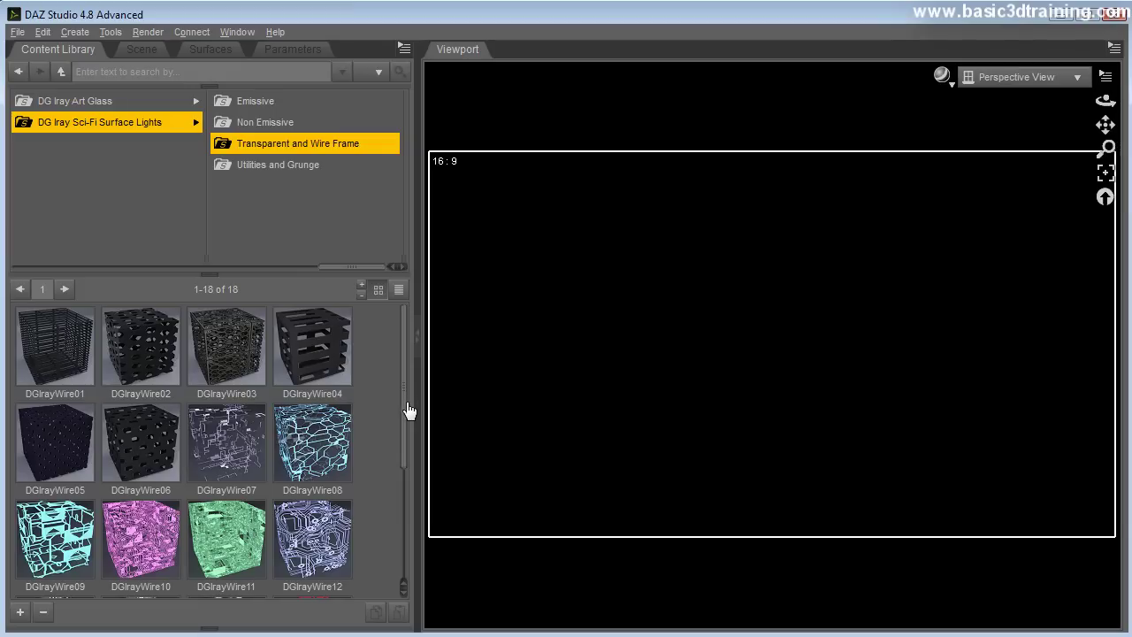
{"action": "left_click_drag", "start_coordinate": [410, 406], "coordinate": [412, 362]}
{"action": "left_click", "coordinate": [245, 168]}
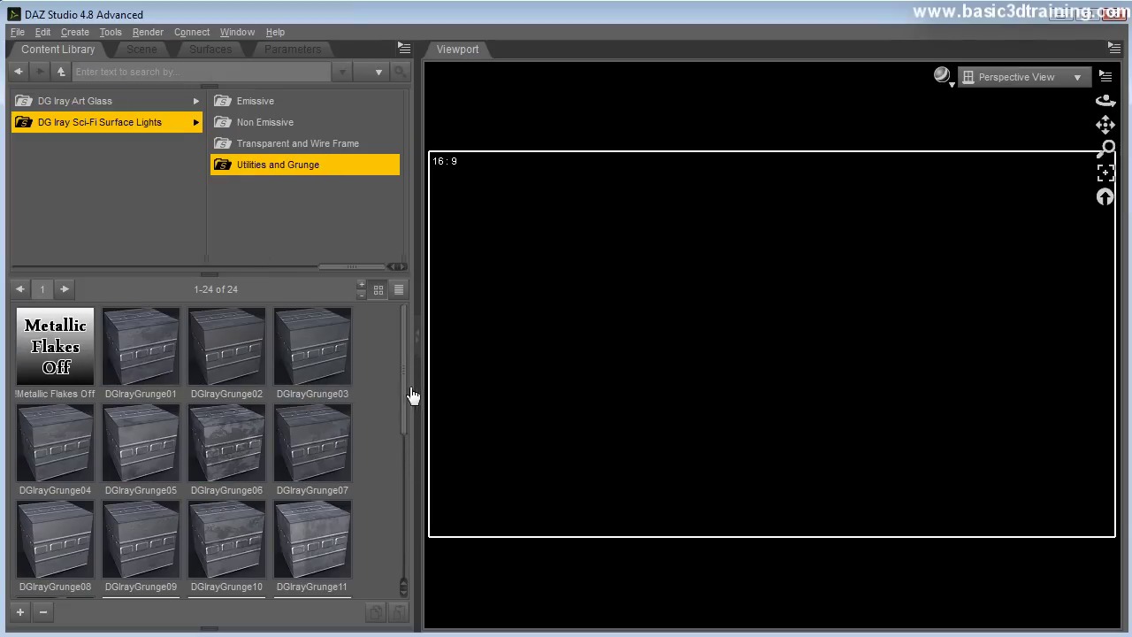
{"action": "left_click_drag", "start_coordinate": [409, 395], "coordinate": [407, 362]}
{"action": "left_click", "coordinate": [245, 101]}
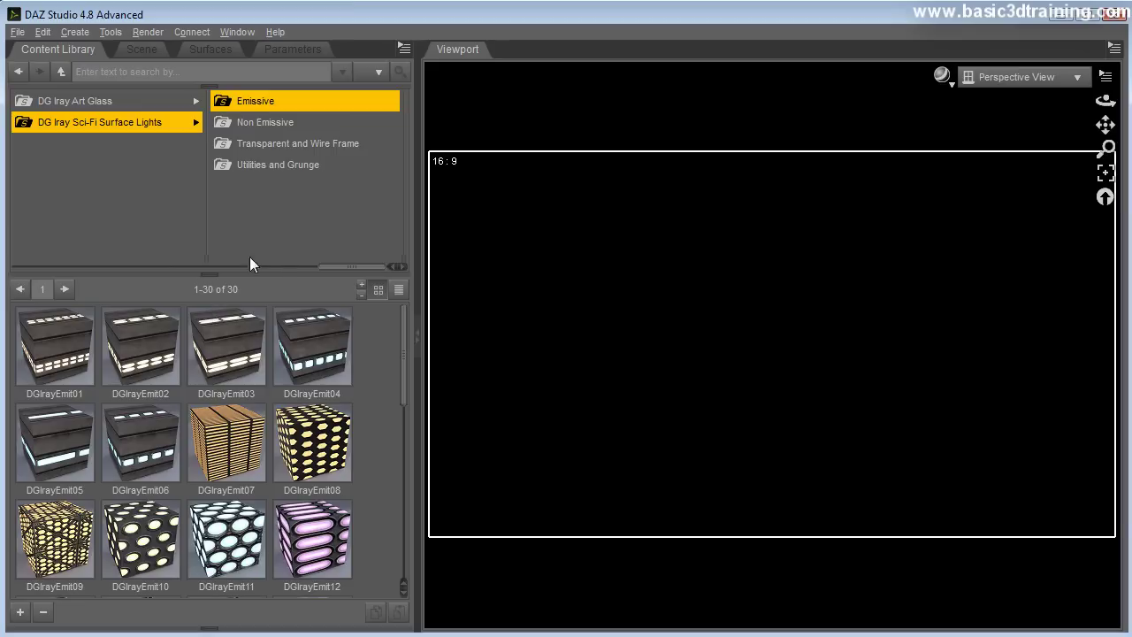
Create a 1 m cube primitive at the world centre of the empty scene.
{"action": "left_click", "coordinate": [74, 32]}
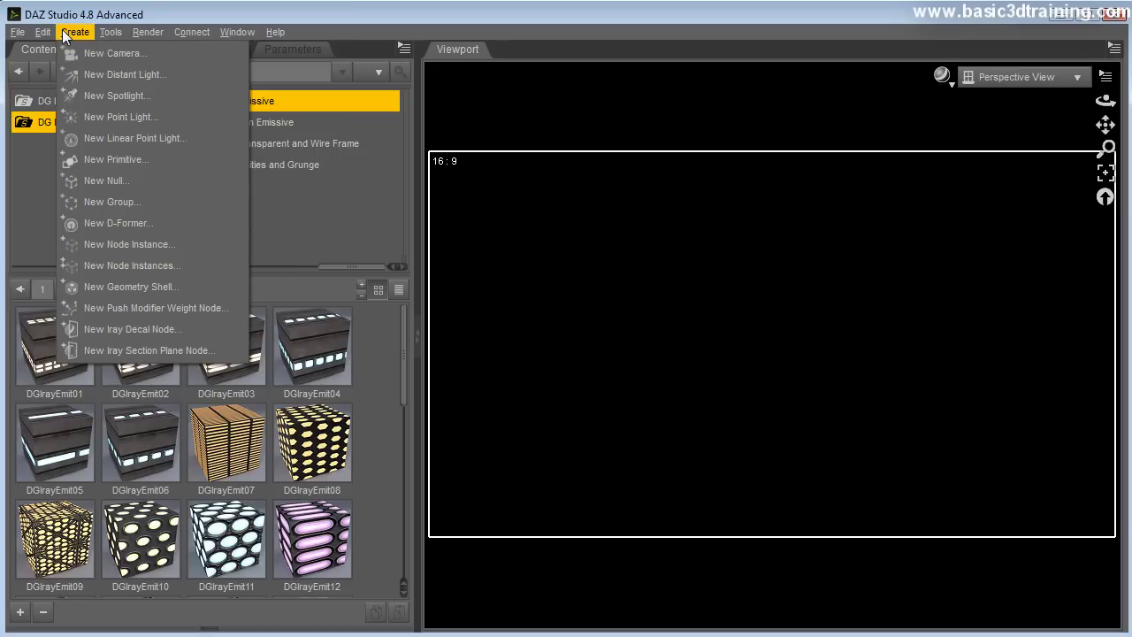
{"action": "left_click", "coordinate": [121, 164]}
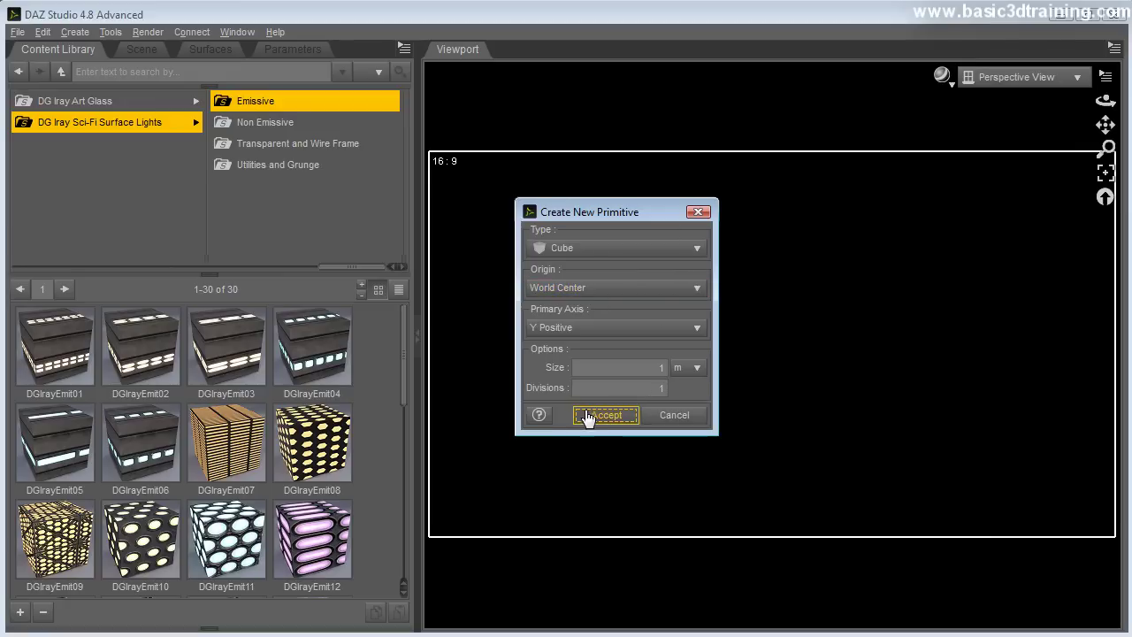
{"action": "left_click", "coordinate": [617, 418]}
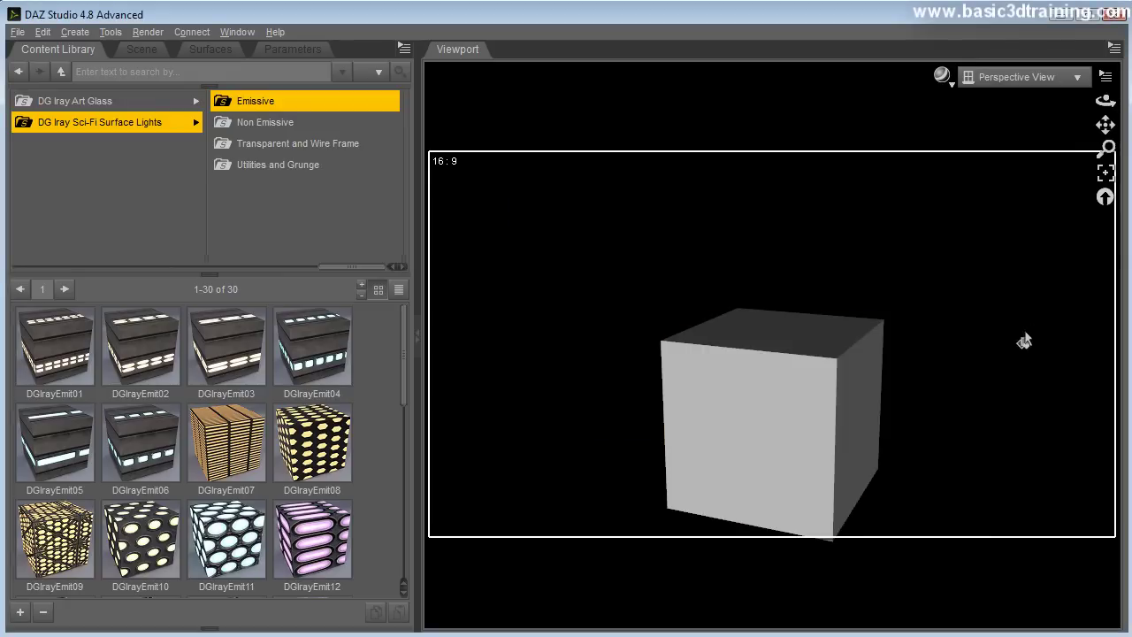
{"action": "left_click_drag", "start_coordinate": [1107, 122], "coordinate": [1116, 132]}
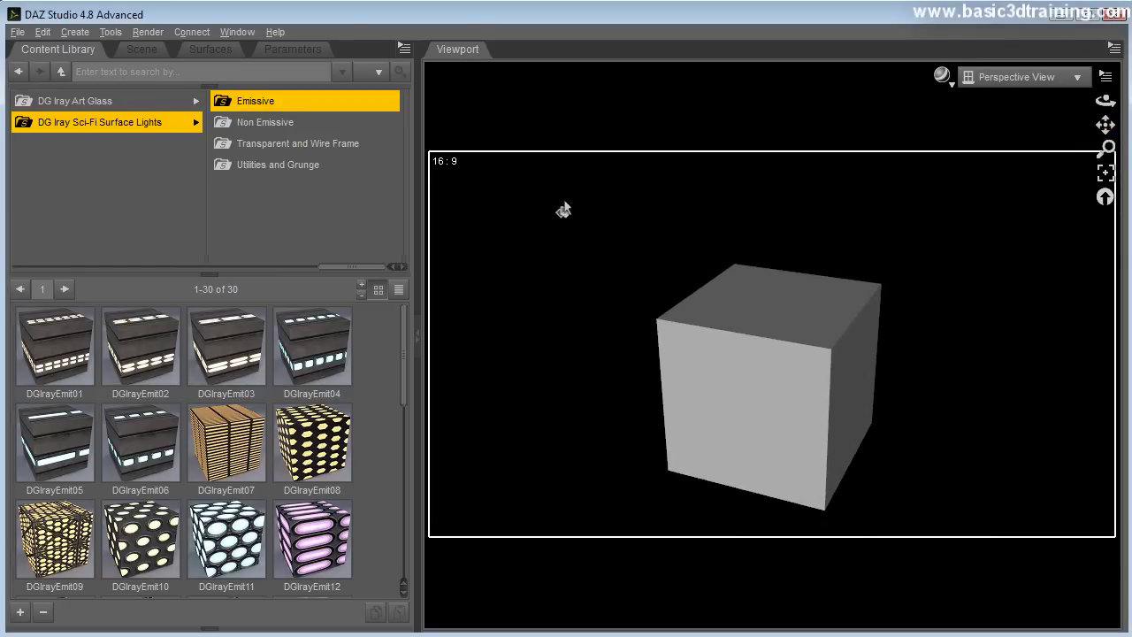
Select the cube and check its surface, still on the DAZ Studio Default shader.
{"action": "left_click", "coordinate": [145, 54]}
{"action": "left_click", "coordinate": [780, 358]}
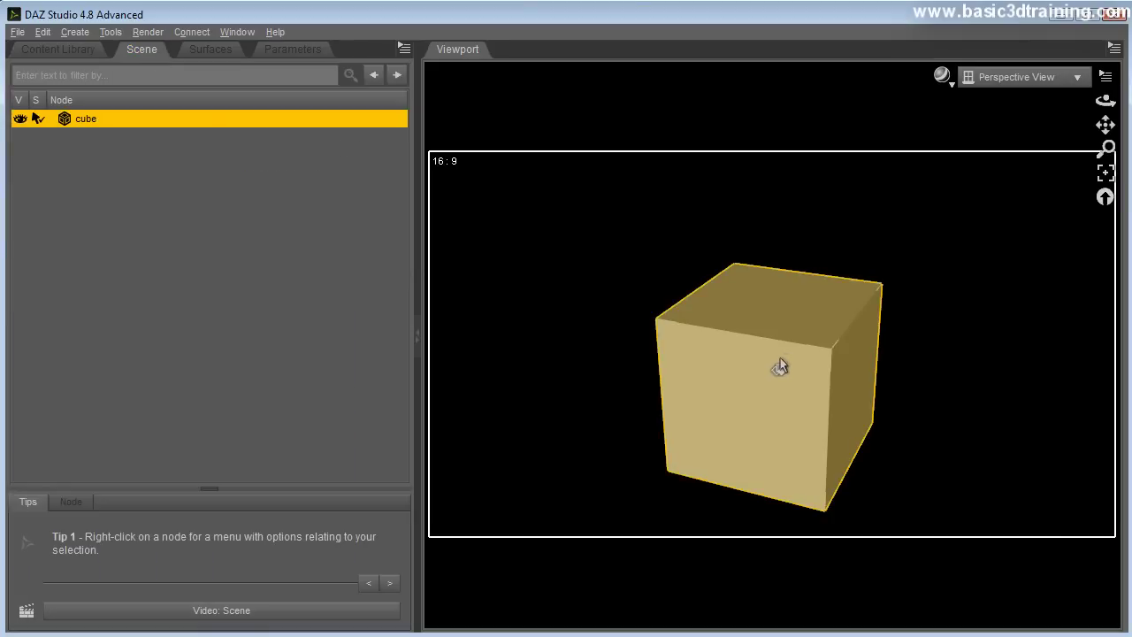
{"action": "left_click", "coordinate": [224, 55]}
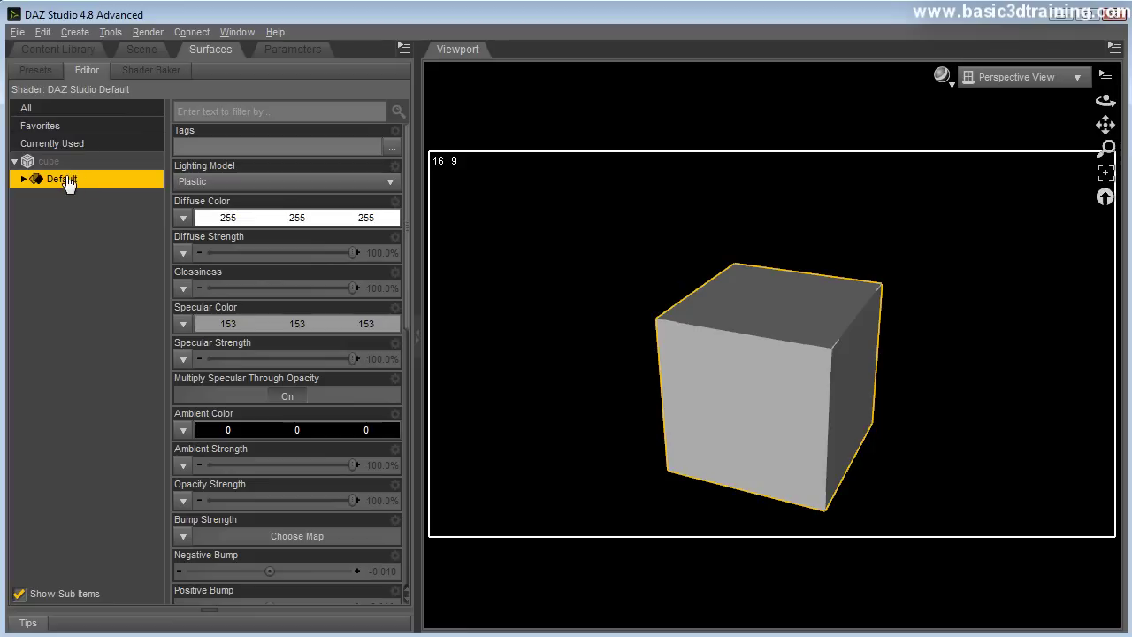
{"action": "left_click", "coordinate": [83, 55]}
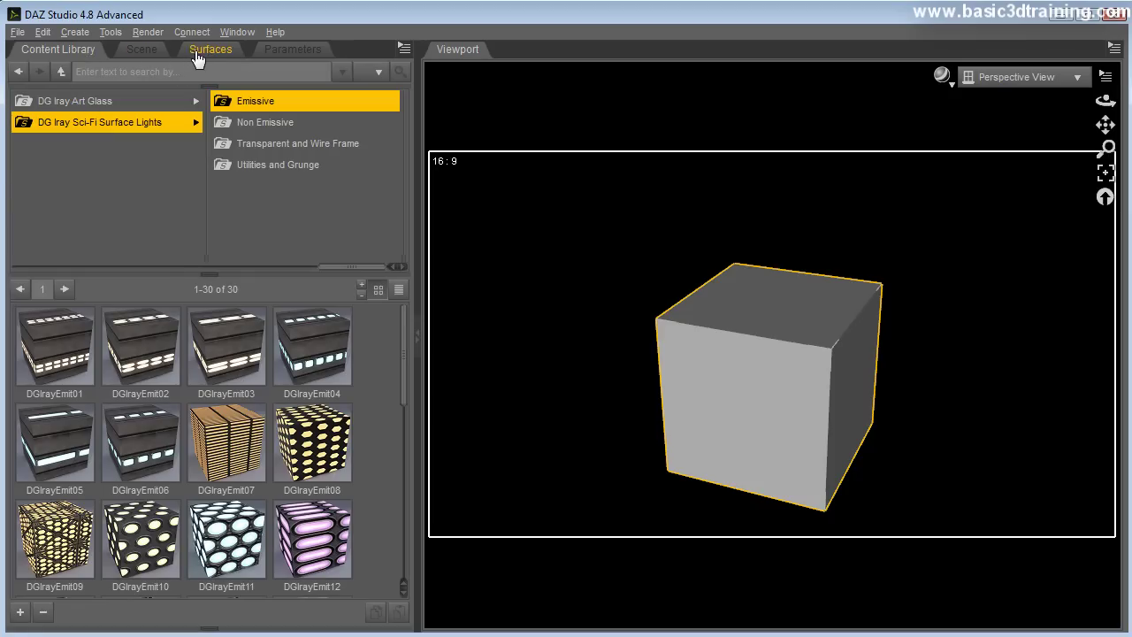
{"action": "left_click", "coordinate": [212, 50]}
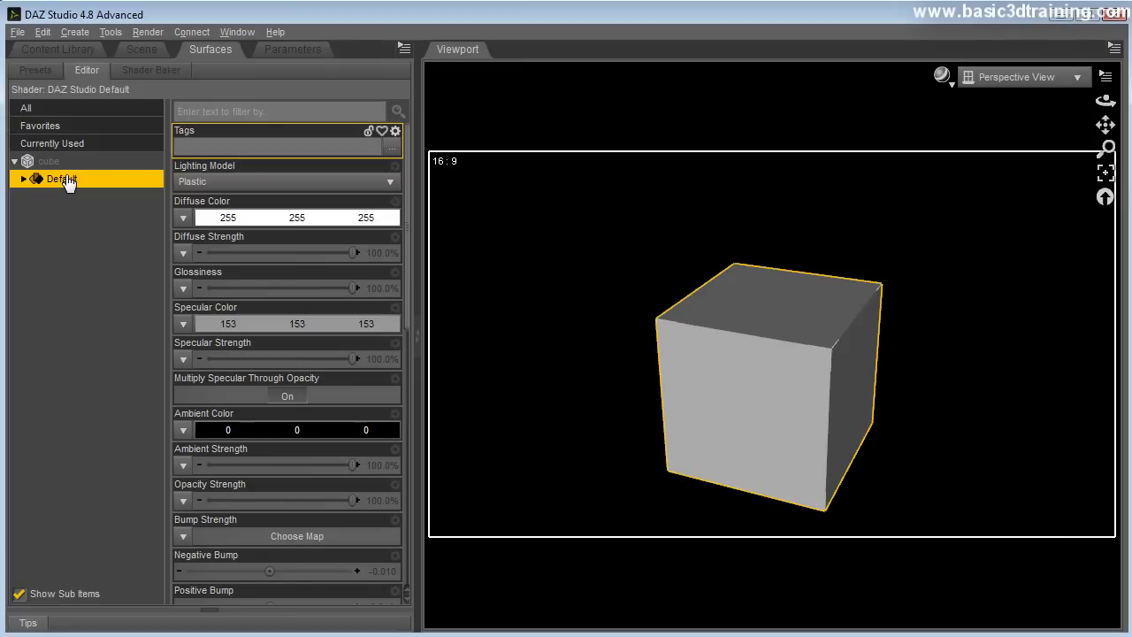
{"action": "left_click", "coordinate": [78, 51]}
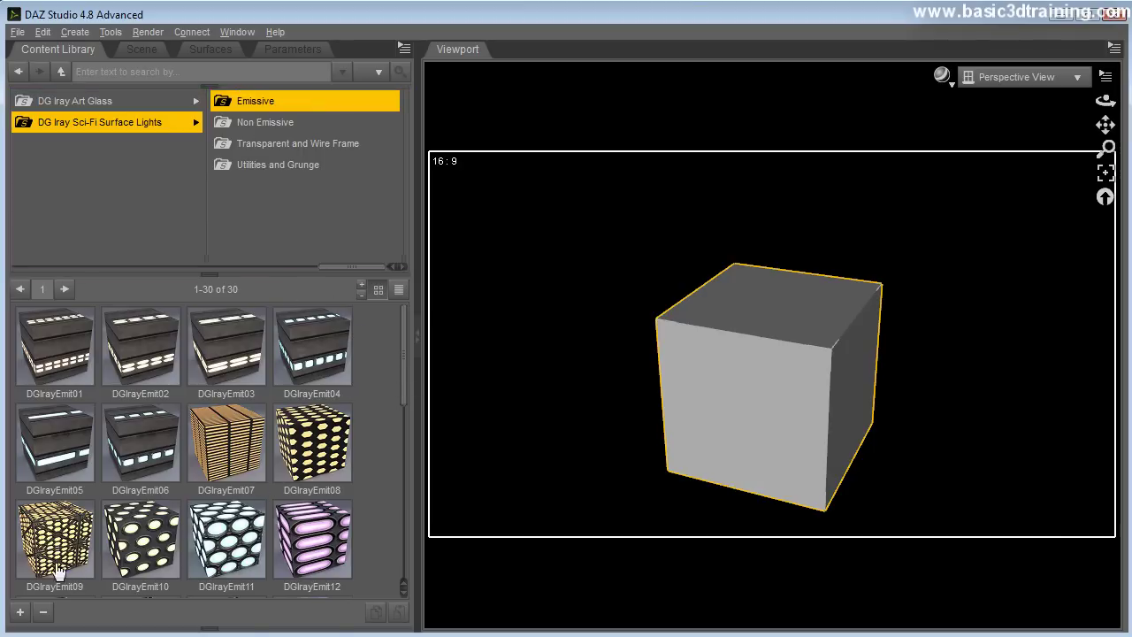
Apply the DGIrayEmit09 preset to the cube and add a 20 m plane primitive beneath it.
{"action": "double_click", "coordinate": [62, 535]}
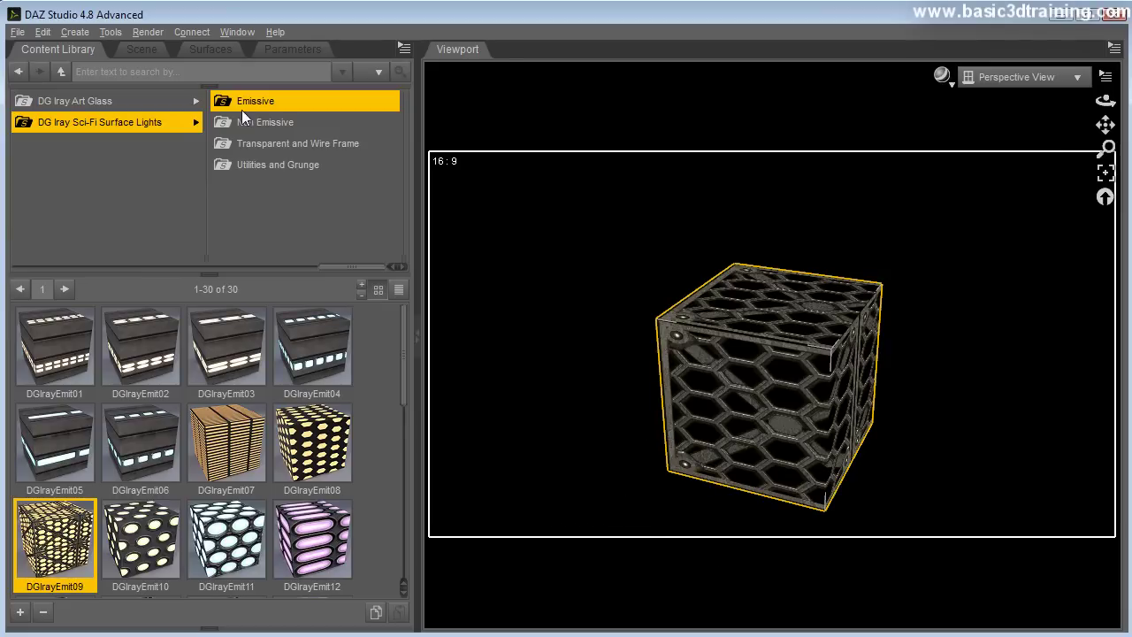
{"action": "left_click", "coordinate": [77, 33]}
{"action": "left_click", "coordinate": [106, 160]}
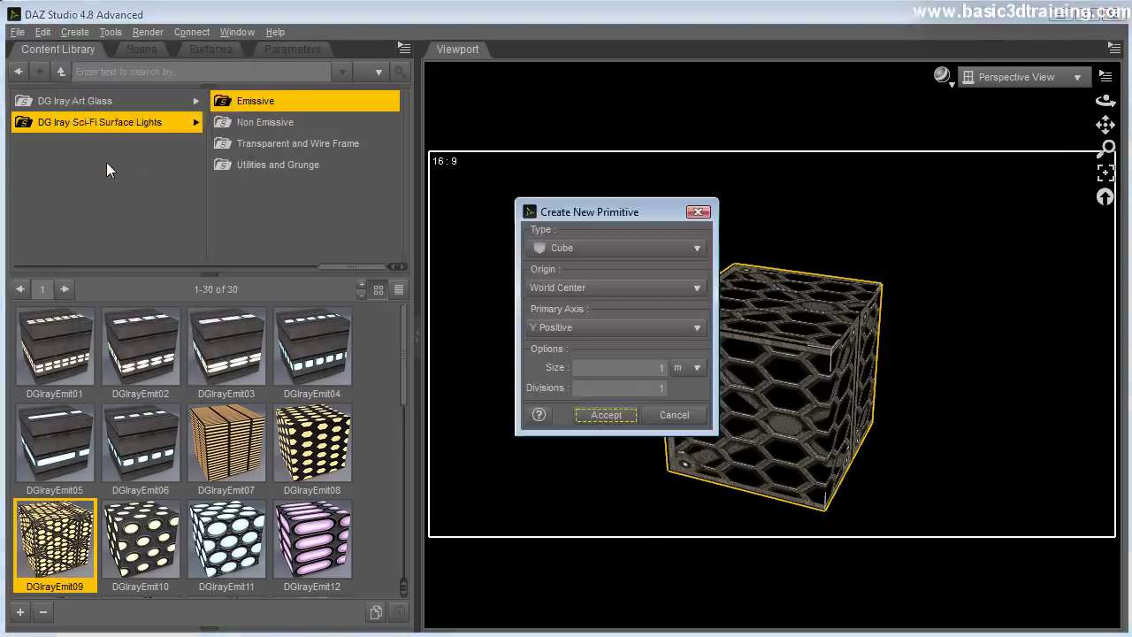
{"action": "left_click", "coordinate": [575, 255]}
{"action": "left_click", "coordinate": [557, 350]}
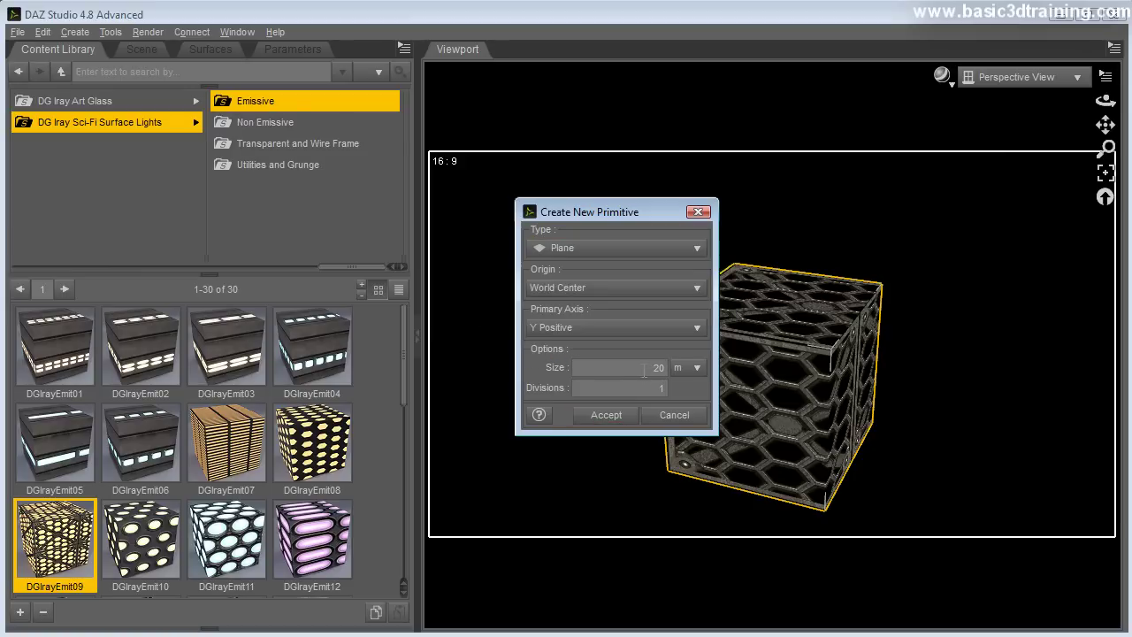
{"action": "left_click", "coordinate": [607, 418]}
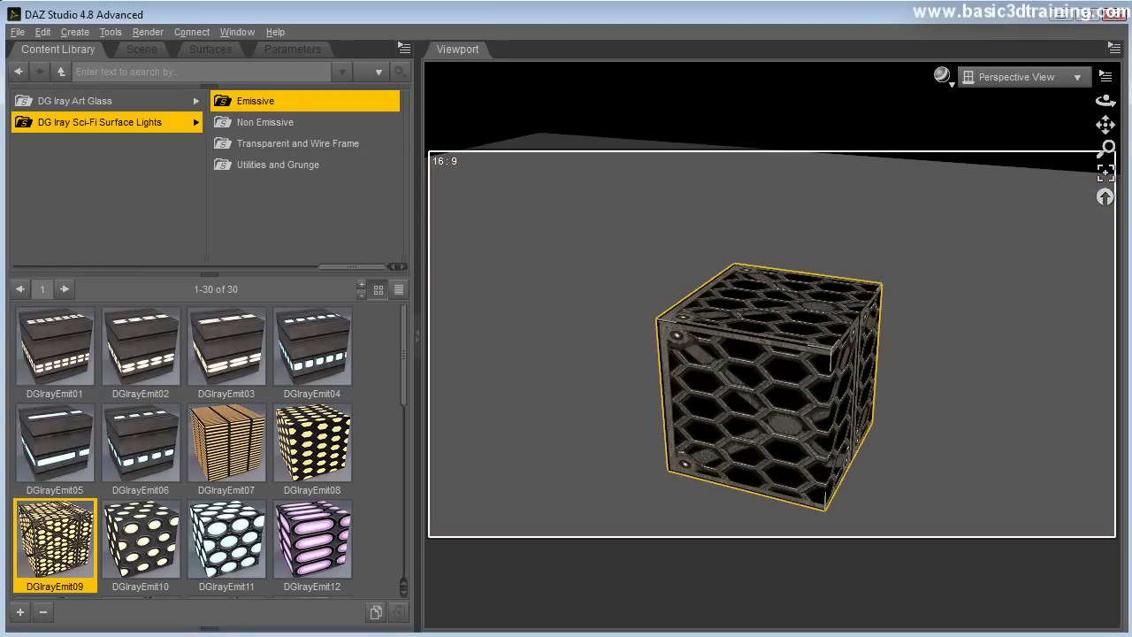
{"action": "left_click_drag", "start_coordinate": [1108, 120], "coordinate": [1113, 114]}
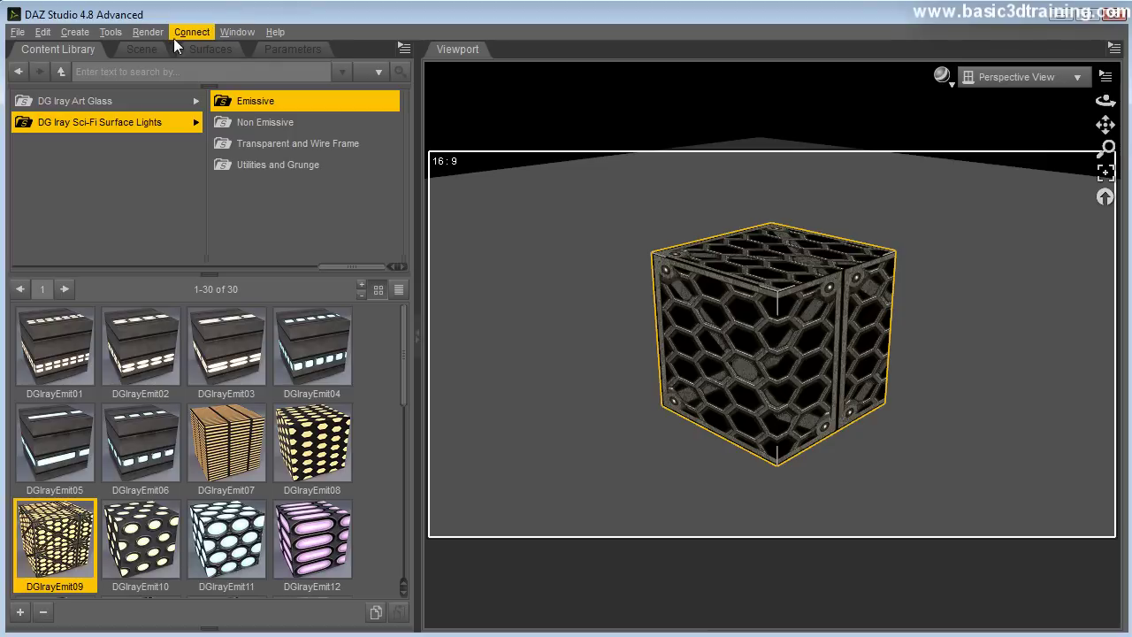
Set the Iray Environment Mode to Scene Only in Render Settings, then close the window.
{"action": "left_click", "coordinate": [147, 32]}
{"action": "left_click", "coordinate": [181, 71]}
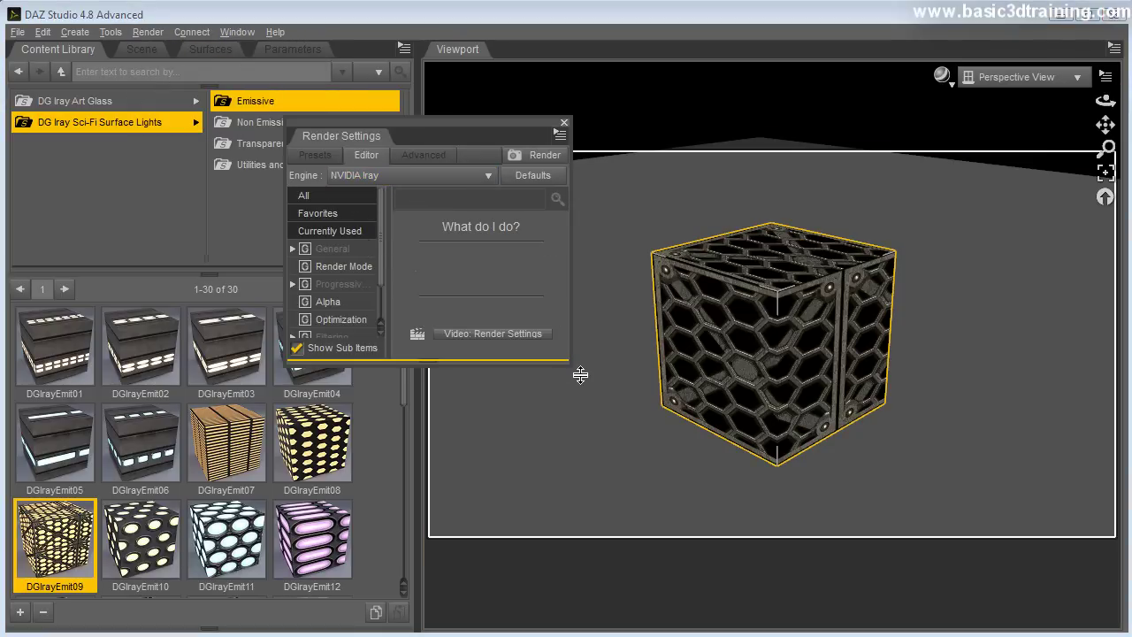
{"action": "left_click_drag", "start_coordinate": [579, 378], "coordinate": [836, 579]}
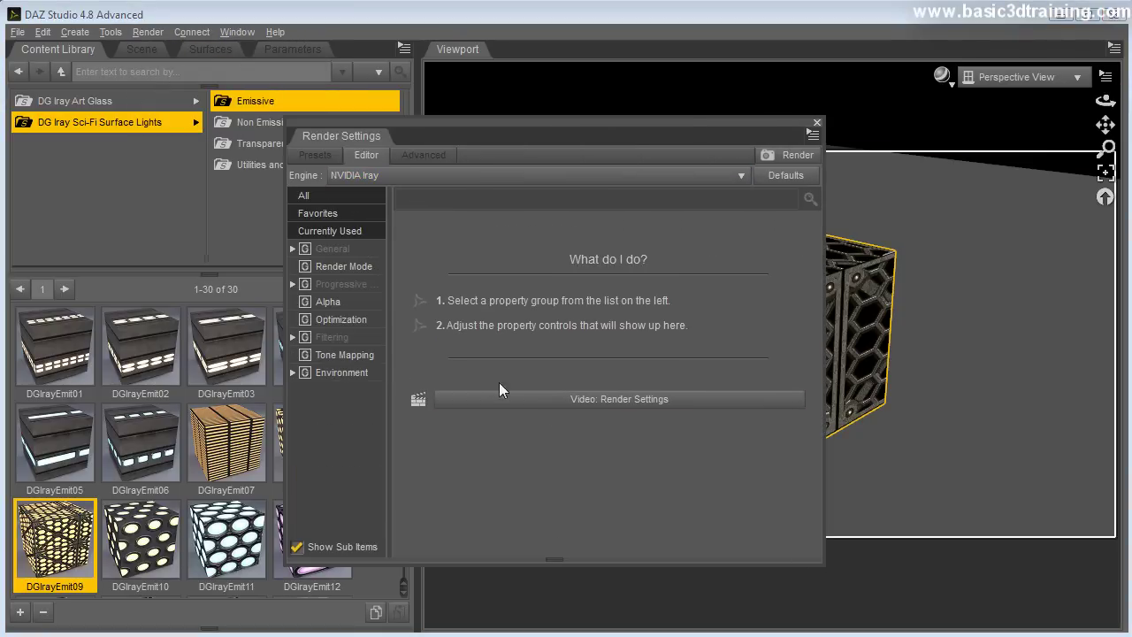
{"action": "left_click", "coordinate": [327, 375]}
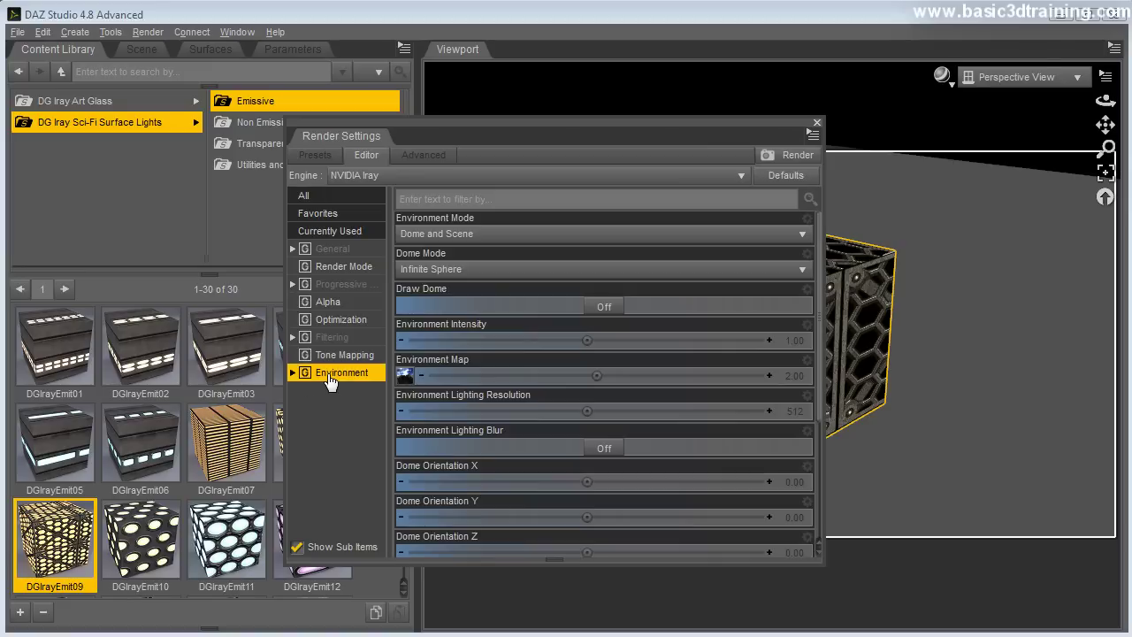
{"action": "left_click", "coordinate": [486, 237]}
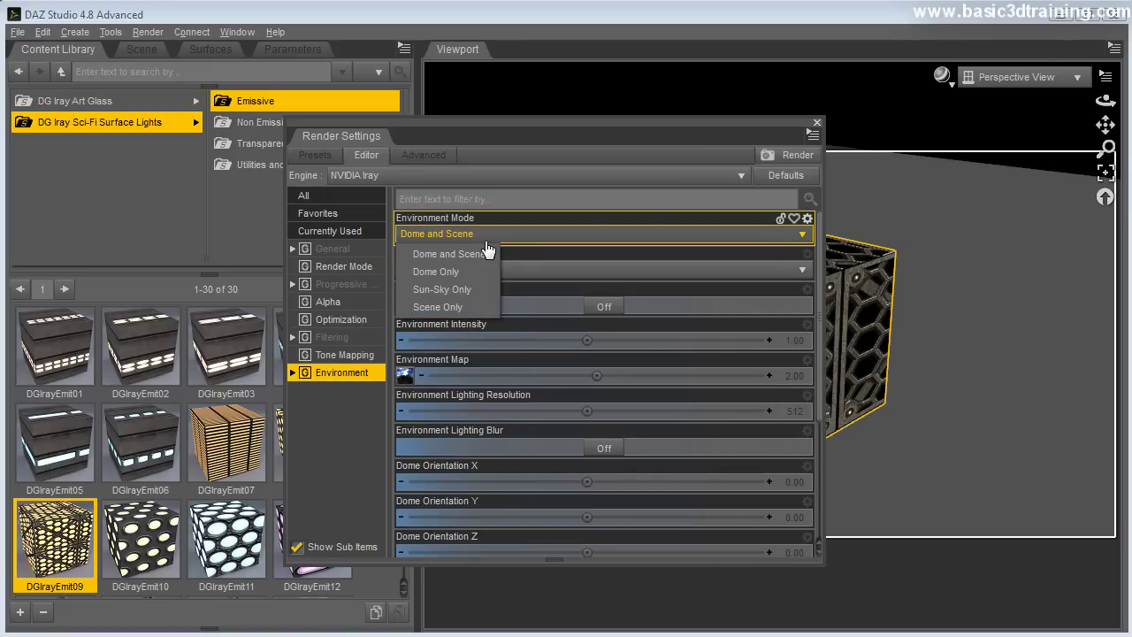
{"action": "left_click", "coordinate": [455, 307]}
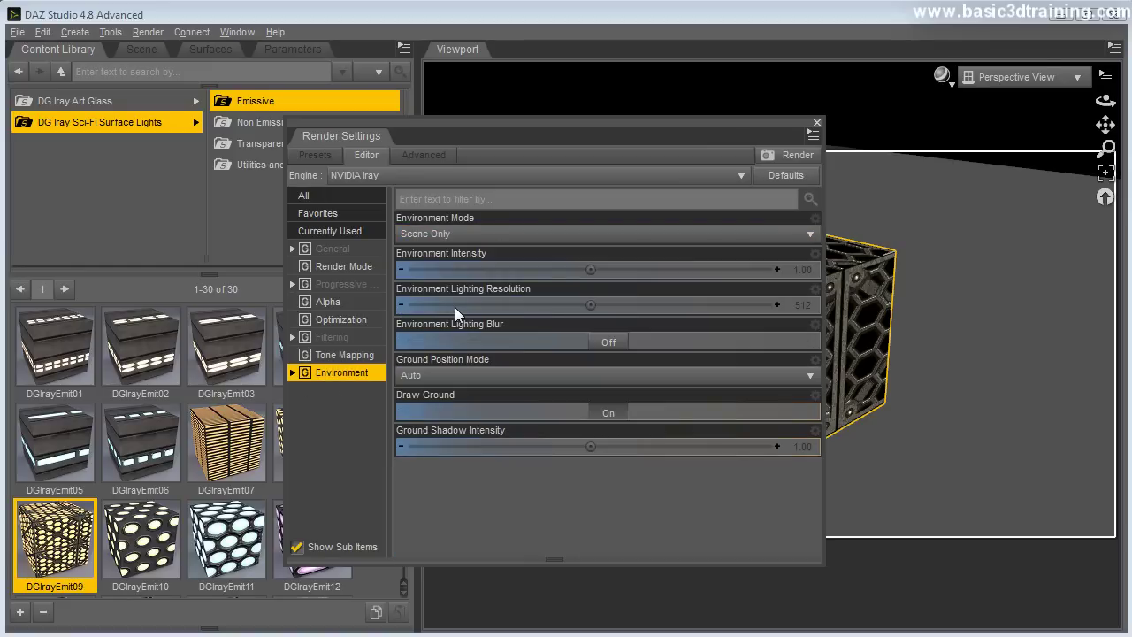
{"action": "left_click", "coordinate": [459, 235]}
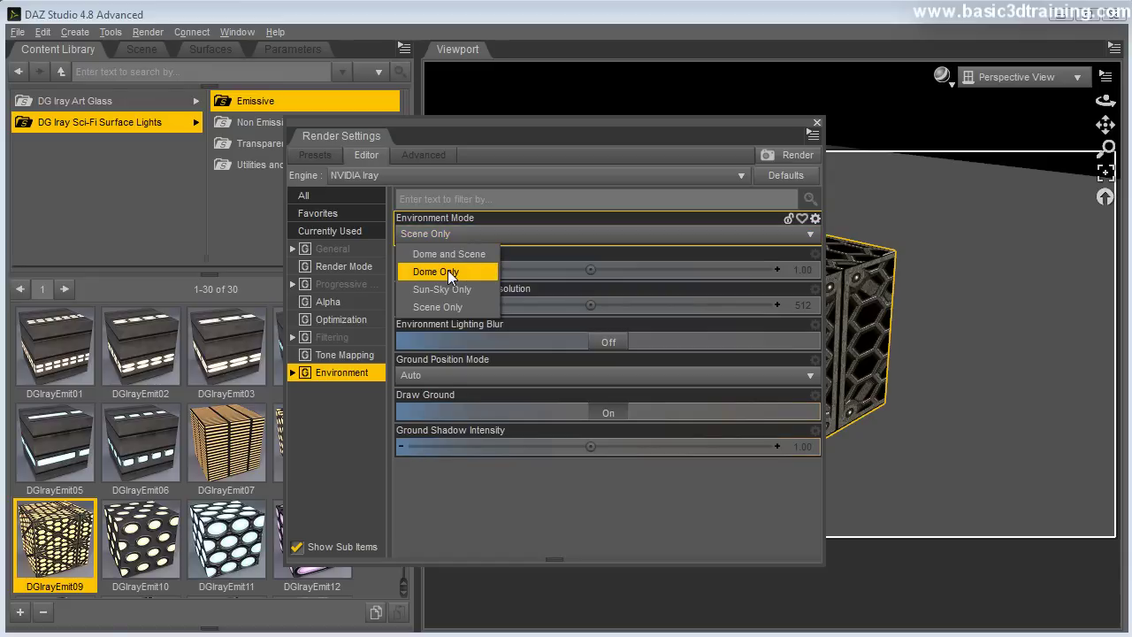
{"action": "left_click", "coordinate": [447, 253]}
{"action": "mouse_move", "coordinate": [413, 376]}
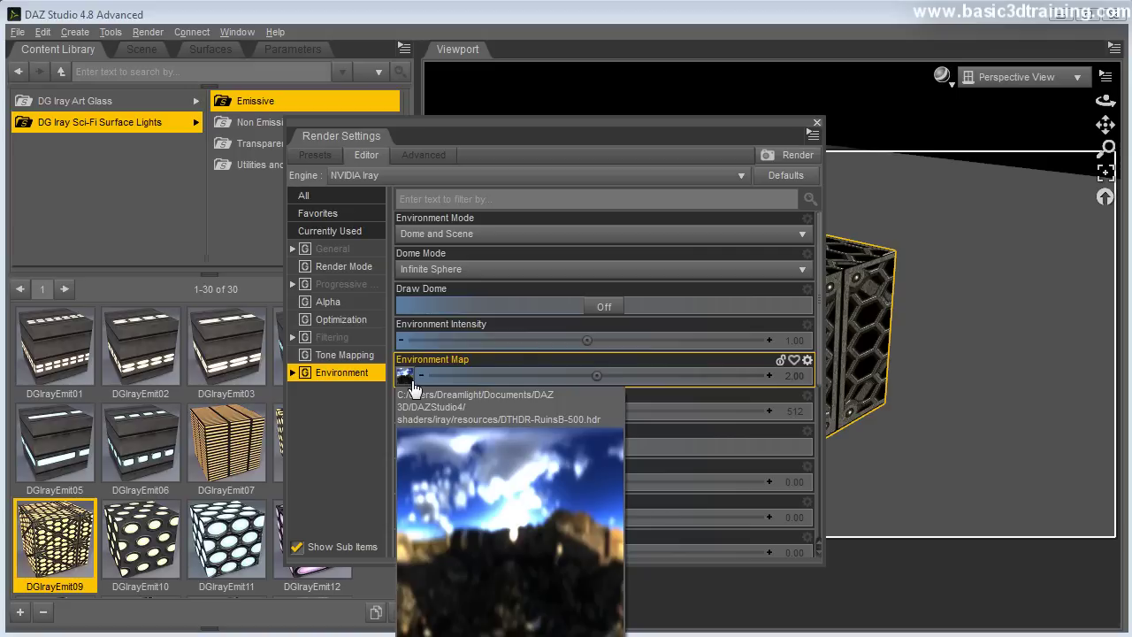
{"action": "left_click", "coordinate": [452, 233]}
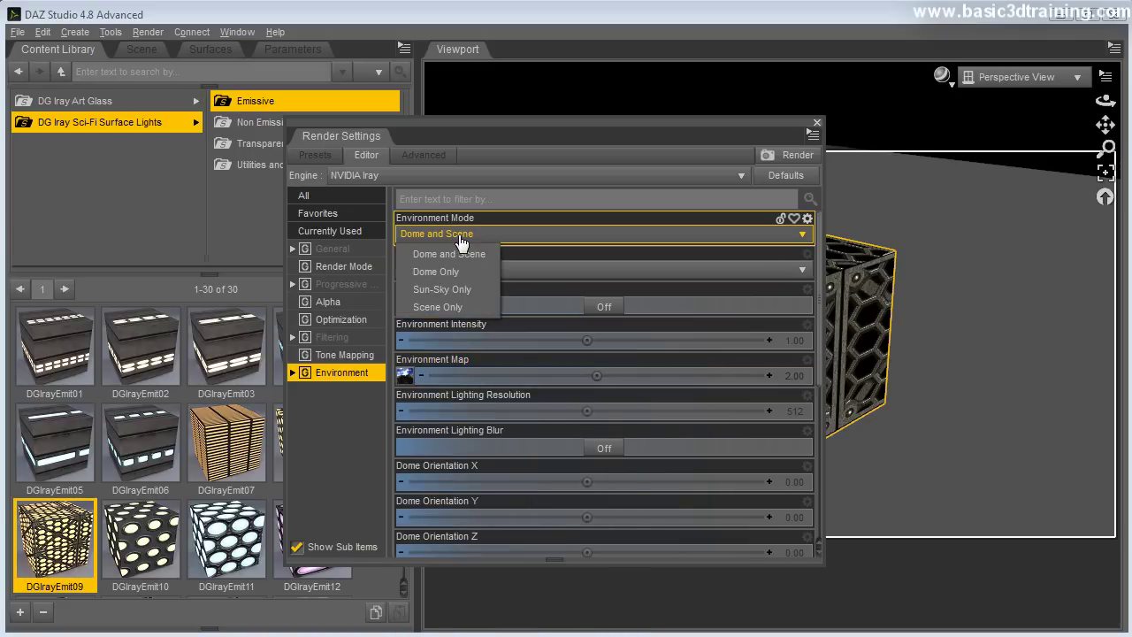
{"action": "left_click", "coordinate": [440, 308]}
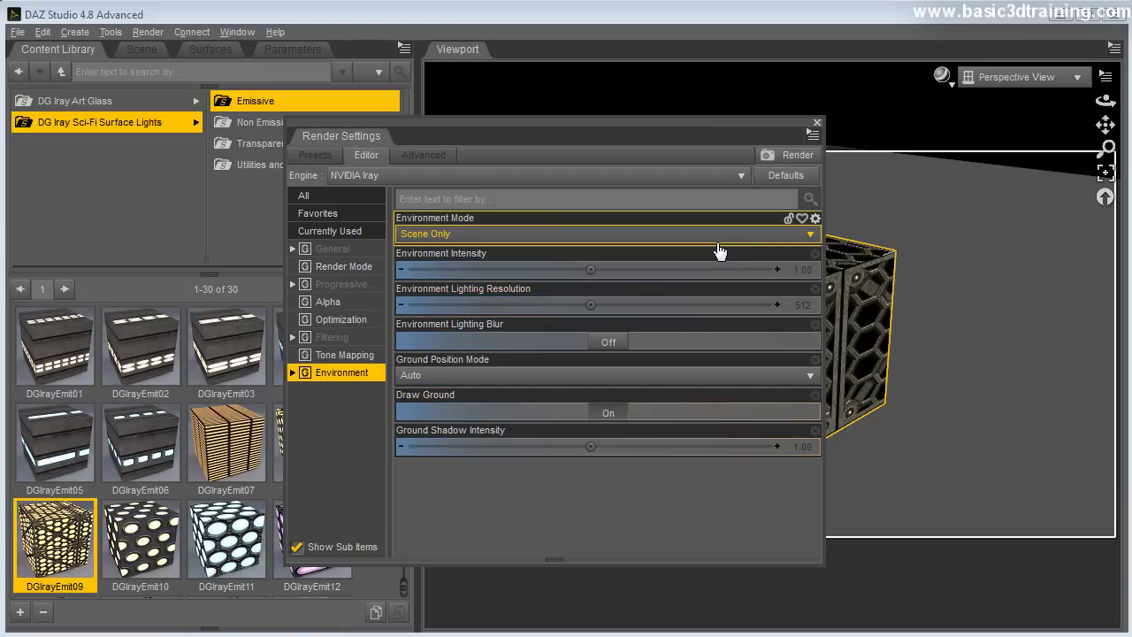
{"action": "left_click", "coordinate": [817, 122]}
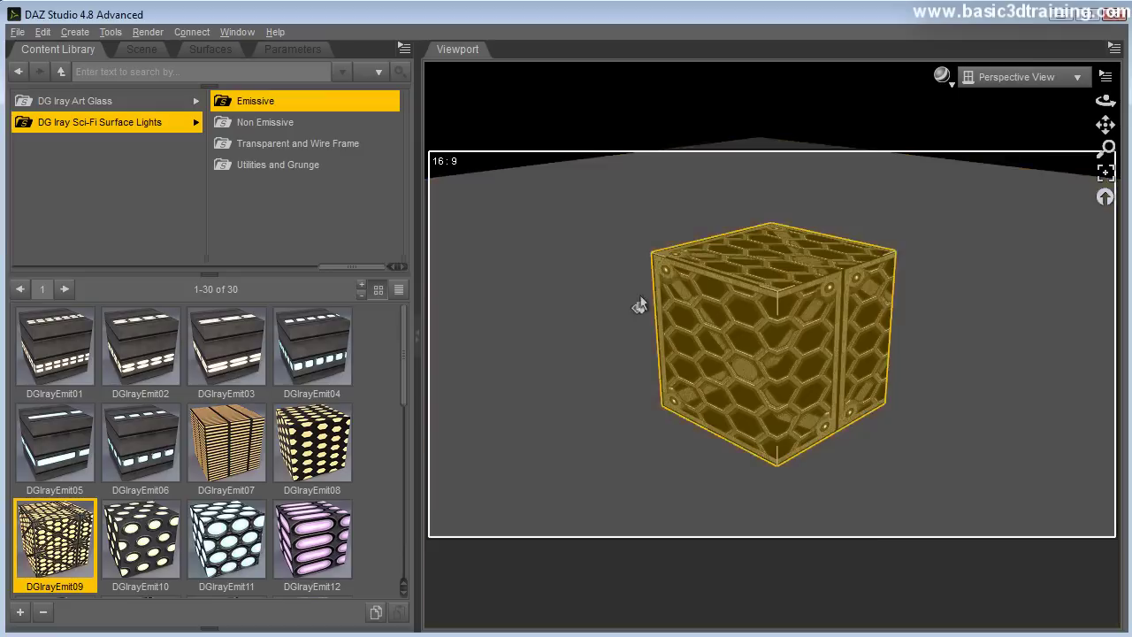
Add a new camera and look down at the cube through Camera 1.
{"action": "left_click", "coordinate": [86, 35]}
{"action": "left_click", "coordinate": [84, 50]}
{"action": "left_click", "coordinate": [362, 377]}
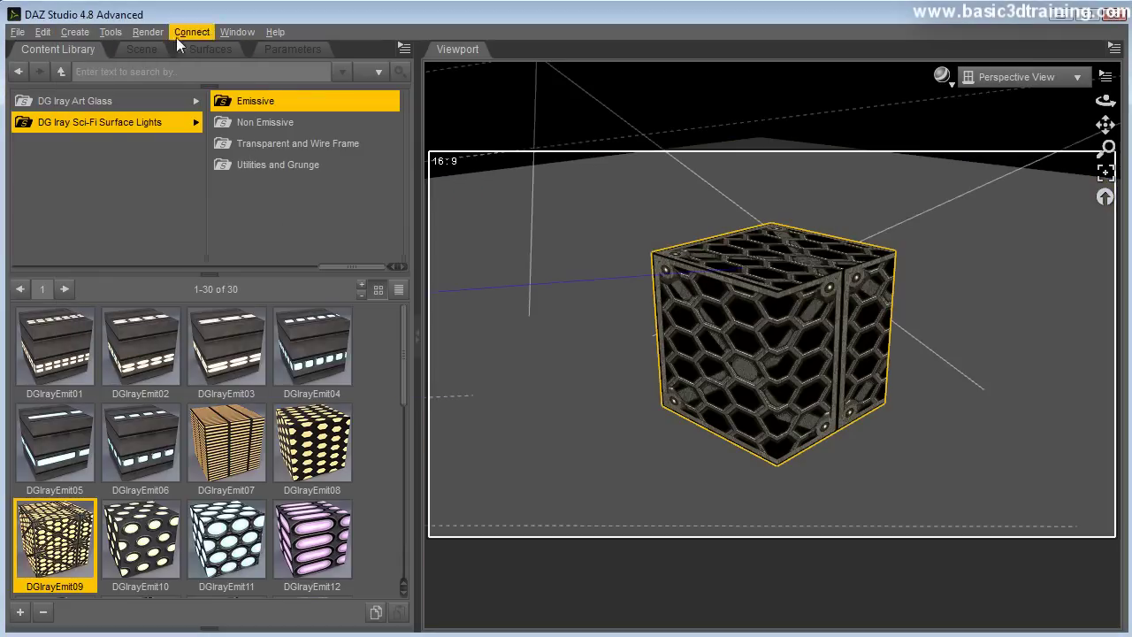
{"action": "left_click", "coordinate": [125, 52]}
{"action": "left_click", "coordinate": [999, 77]}
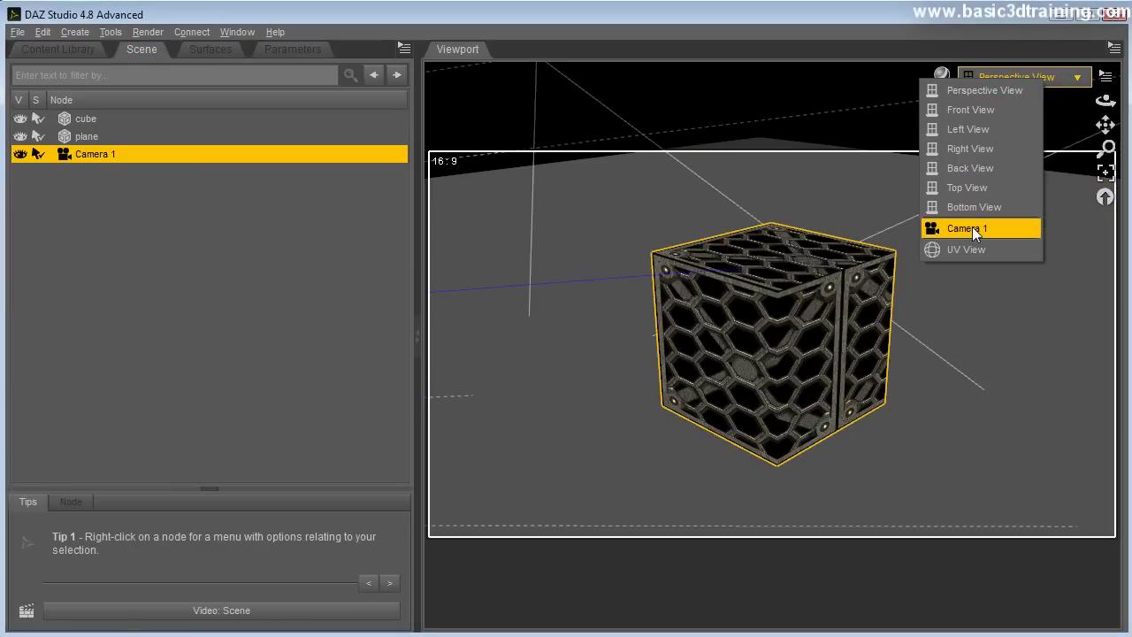
{"action": "left_click", "coordinate": [970, 229]}
{"action": "left_click_drag", "start_coordinate": [1105, 100], "coordinate": [1106, 177]}
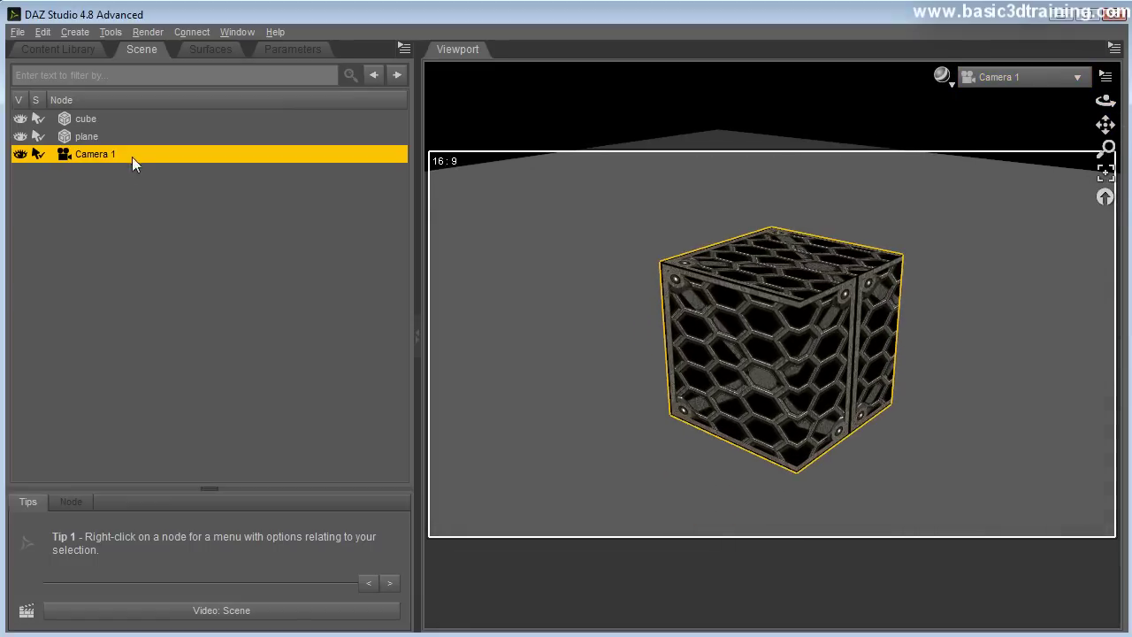
Set Camera 1's Headlamp Mode to Off in its parameters.
{"action": "left_click", "coordinate": [294, 51]}
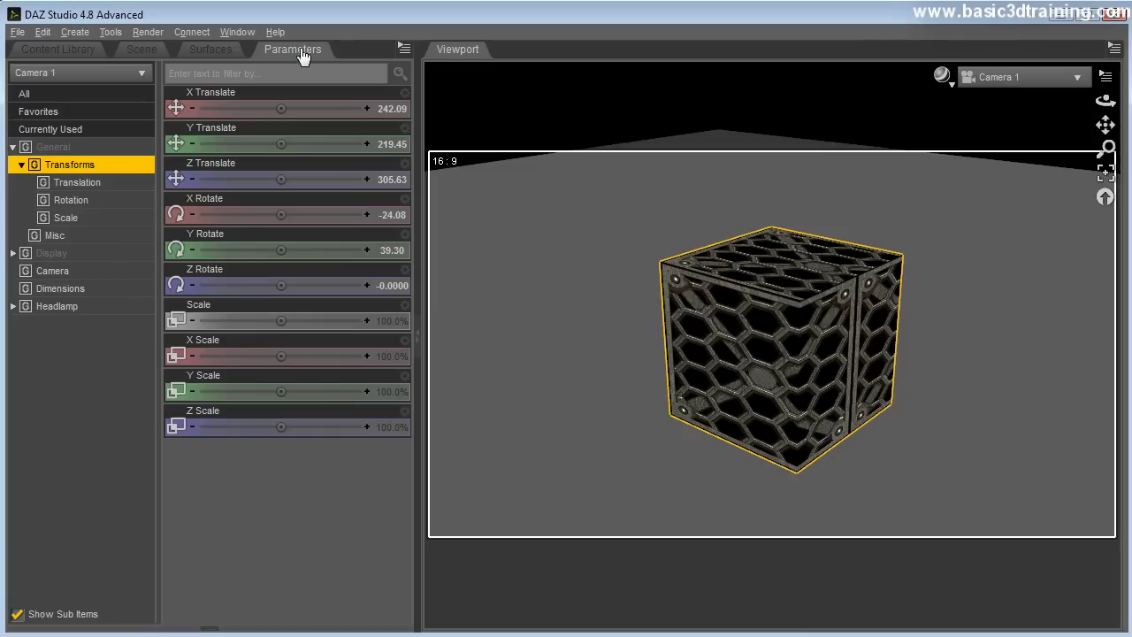
{"action": "left_click", "coordinate": [56, 312]}
{"action": "left_click", "coordinate": [253, 110]}
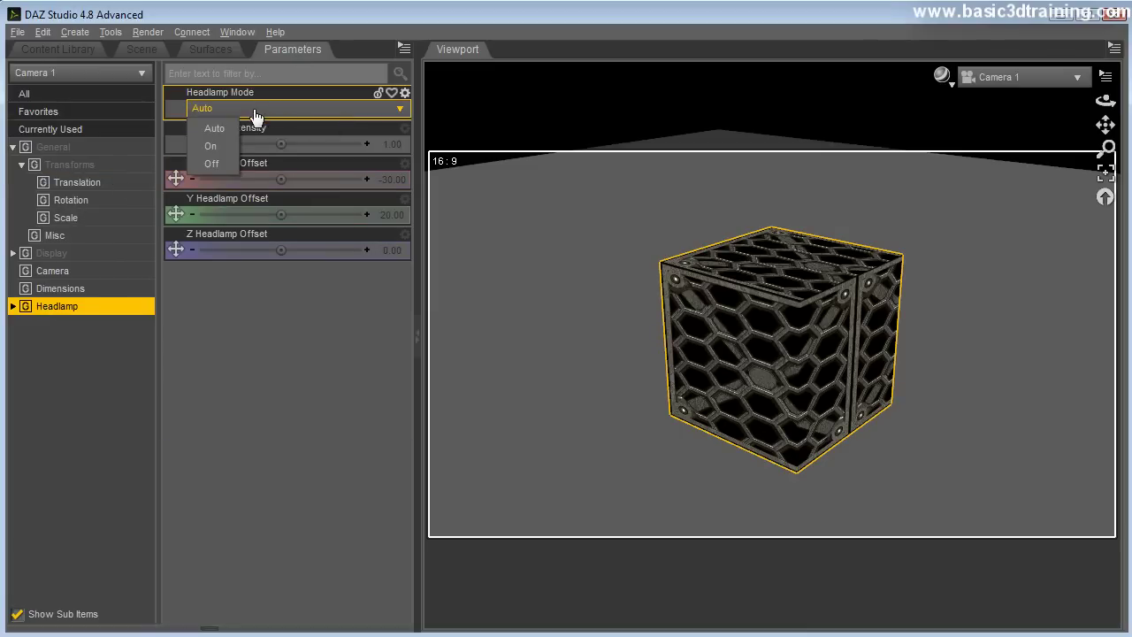
{"action": "left_click", "coordinate": [204, 168]}
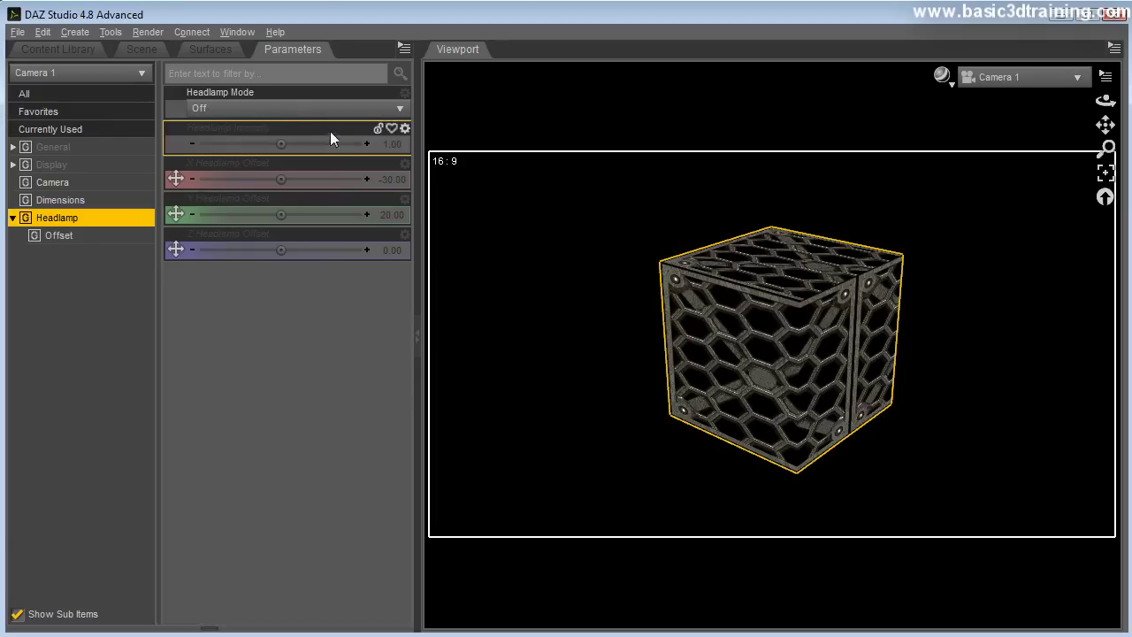
{"action": "left_click", "coordinate": [248, 108]}
{"action": "left_click", "coordinate": [218, 146]}
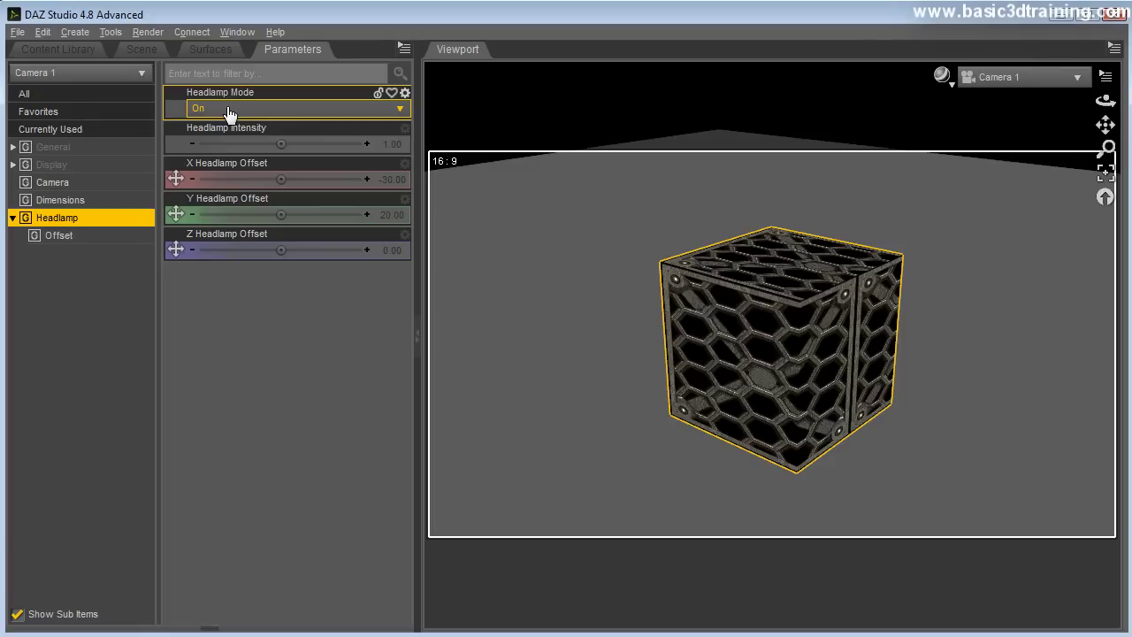
{"action": "left_click", "coordinate": [228, 110]}
{"action": "left_click", "coordinate": [206, 162]}
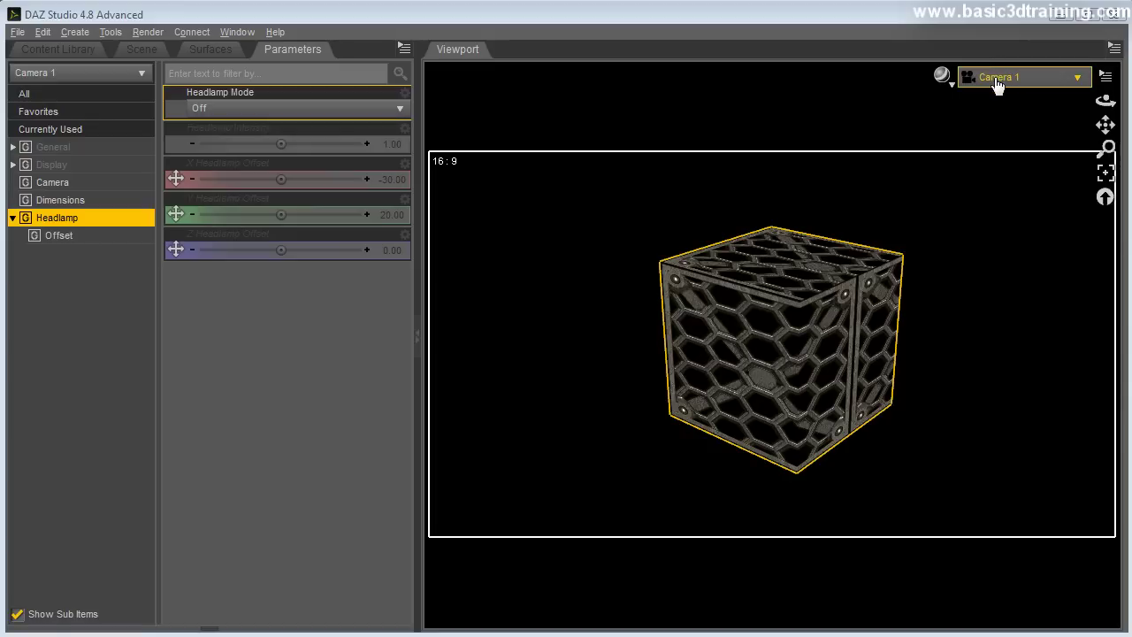
Switch the Camera 1 viewport to NVIDIA Iray draw style and deselect Camera 1.
{"action": "left_click", "coordinate": [977, 83]}
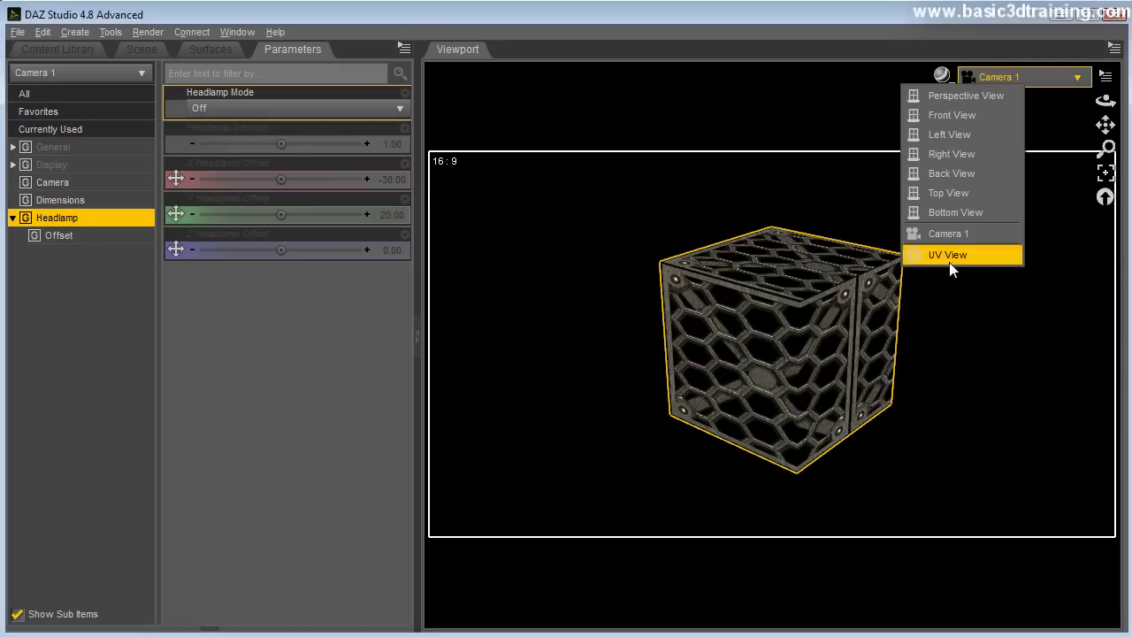
{"action": "left_click", "coordinate": [940, 75]}
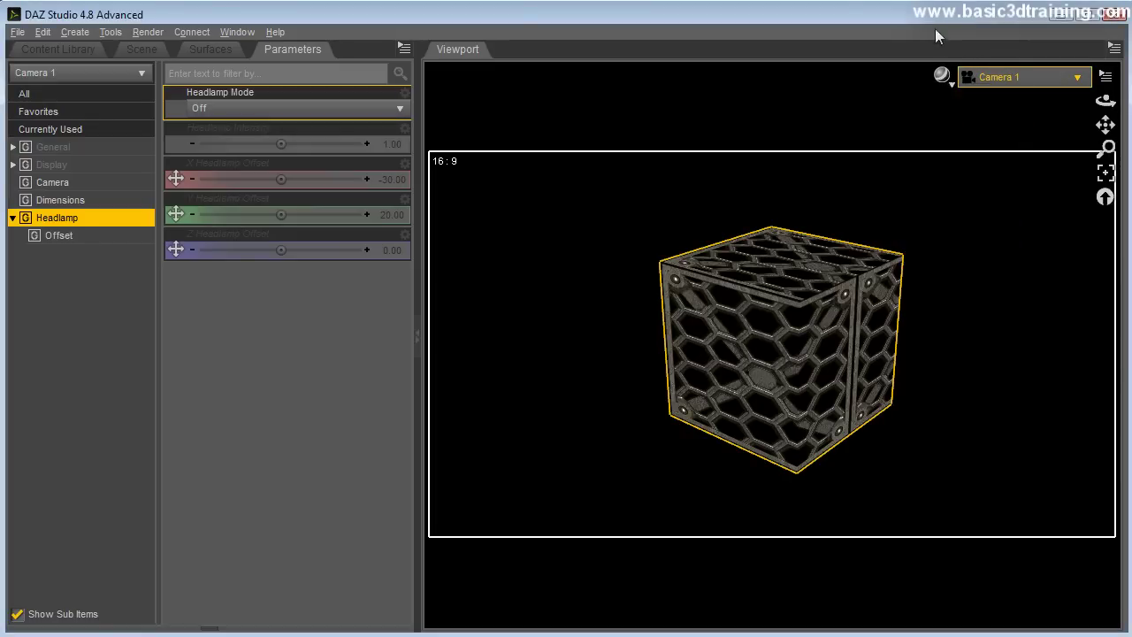
{"action": "left_click", "coordinate": [952, 87]}
{"action": "left_click", "coordinate": [967, 299]}
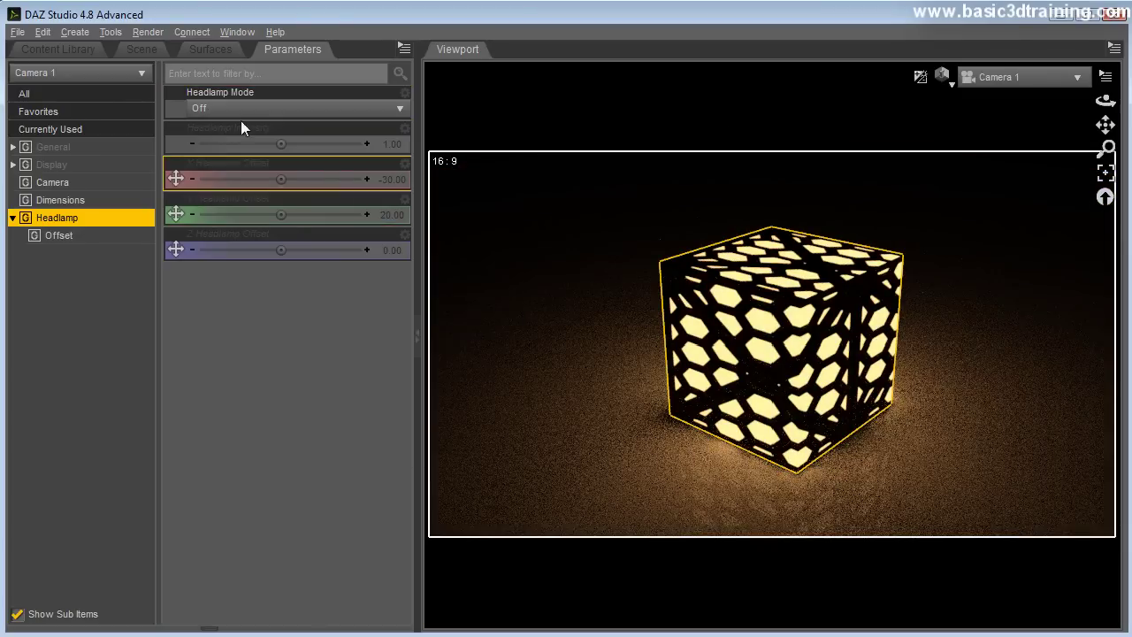
{"action": "left_click", "coordinate": [142, 49]}
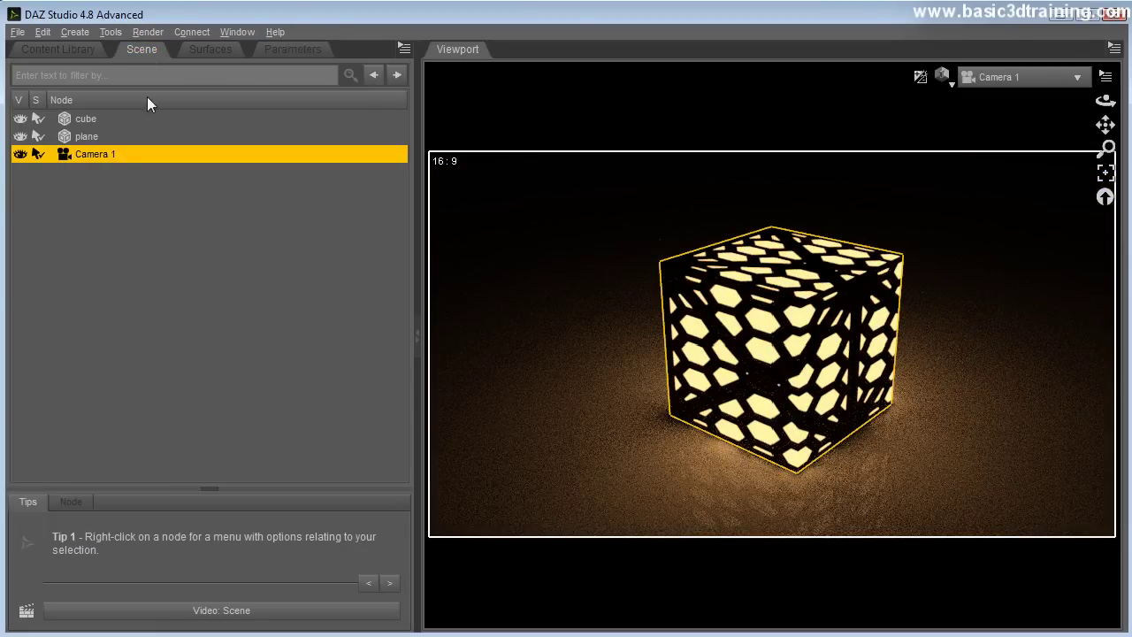
{"action": "left_click", "coordinate": [108, 215]}
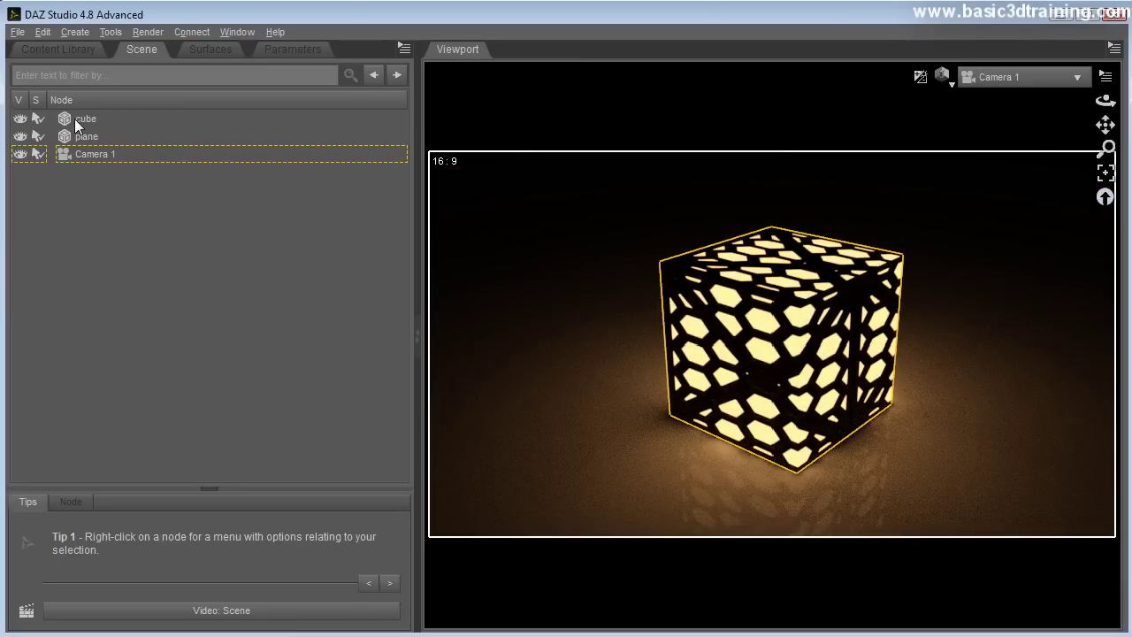
Select the cube and change its Emission Temperature from 2900 K to 6500 K.
{"action": "left_click", "coordinate": [76, 122]}
{"action": "left_click", "coordinate": [217, 51]}
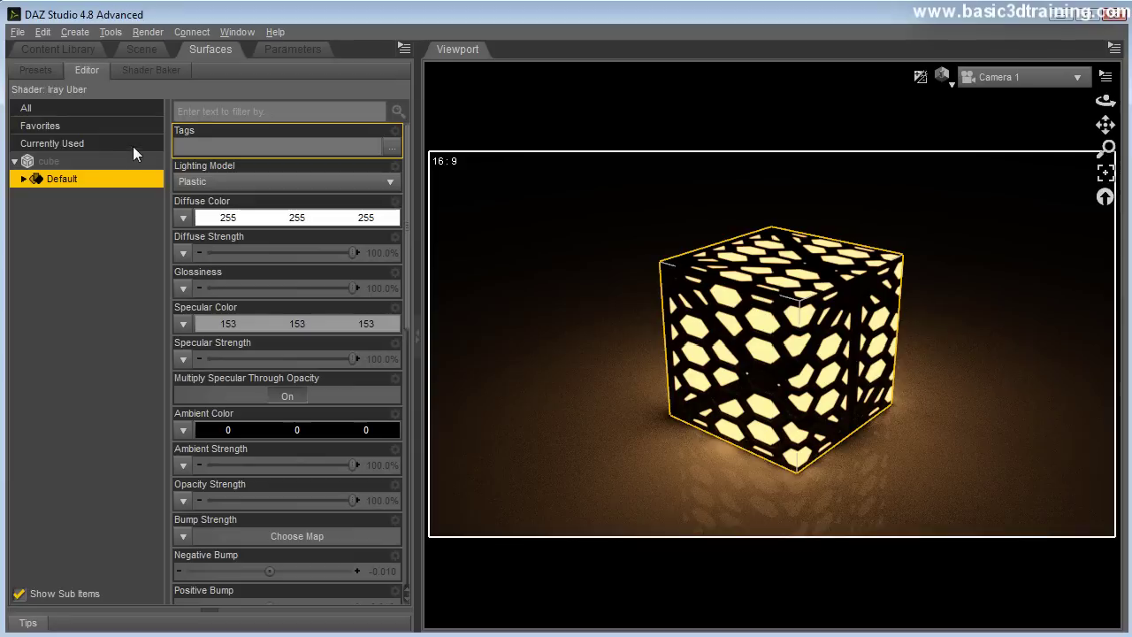
{"action": "scroll", "coordinate": [267, 358], "scroll_direction": "down", "scroll_amount": 9}
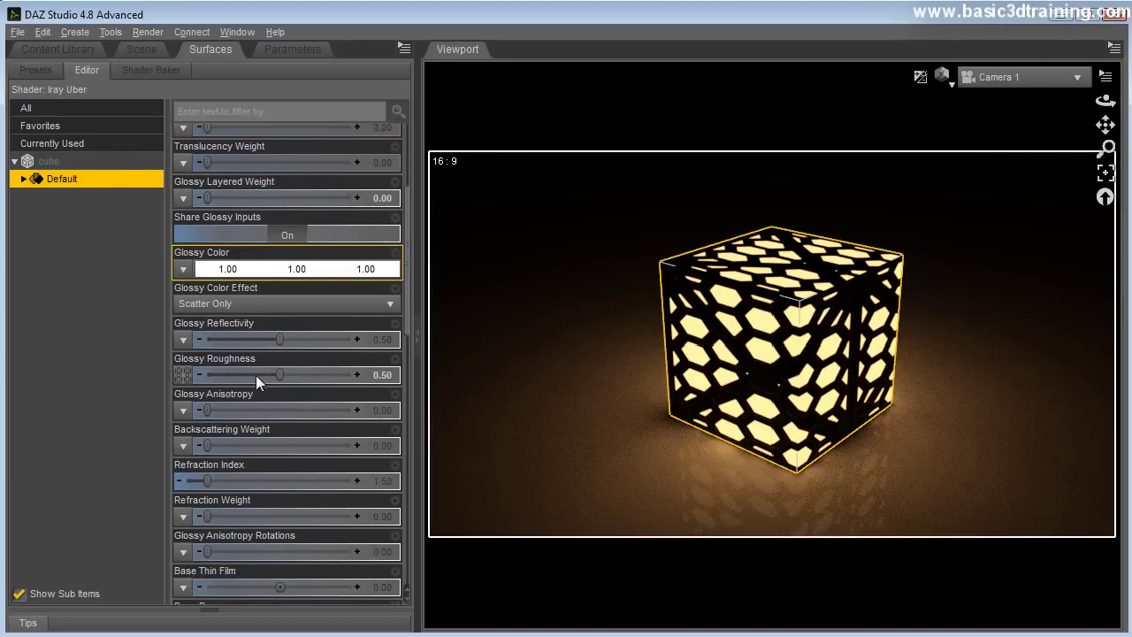
{"action": "scroll", "coordinate": [255, 389], "scroll_direction": "down", "scroll_amount": 15}
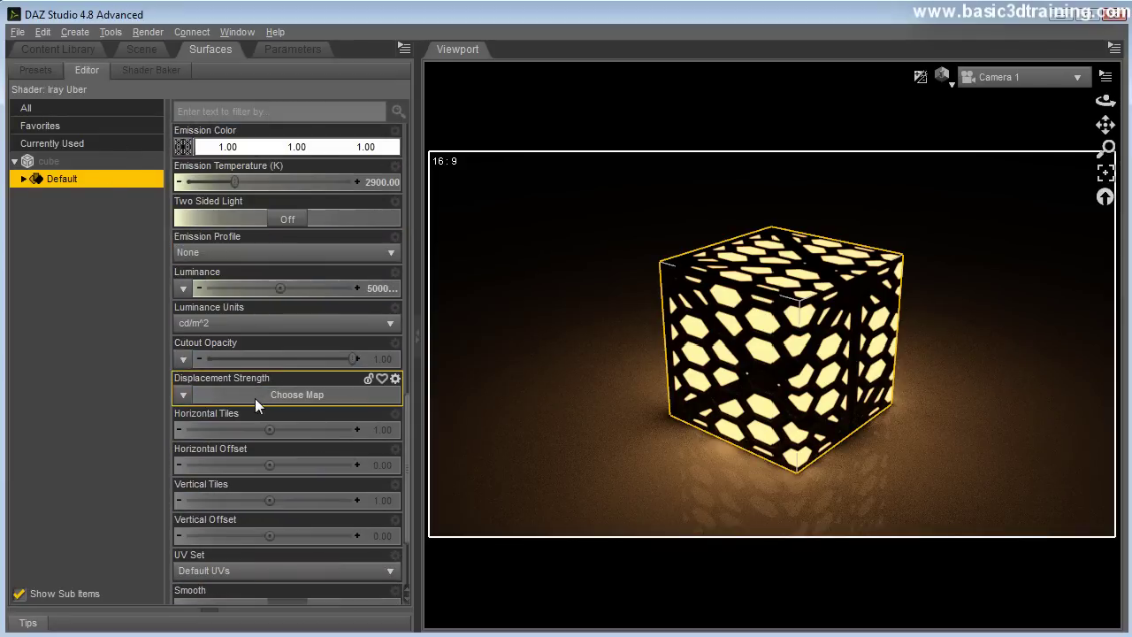
{"action": "scroll", "coordinate": [335, 373], "scroll_direction": "down", "scroll_amount": 5}
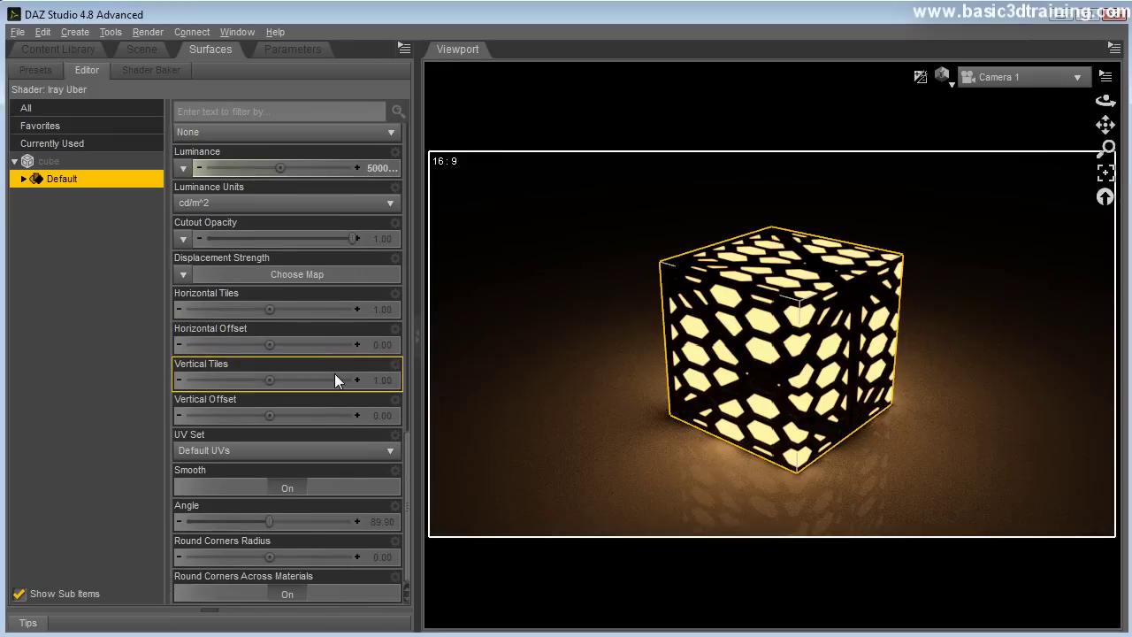
{"action": "scroll", "coordinate": [334, 373], "scroll_direction": "up", "scroll_amount": 6}
{"action": "scroll", "coordinate": [334, 374], "scroll_direction": "up", "scroll_amount": 5}
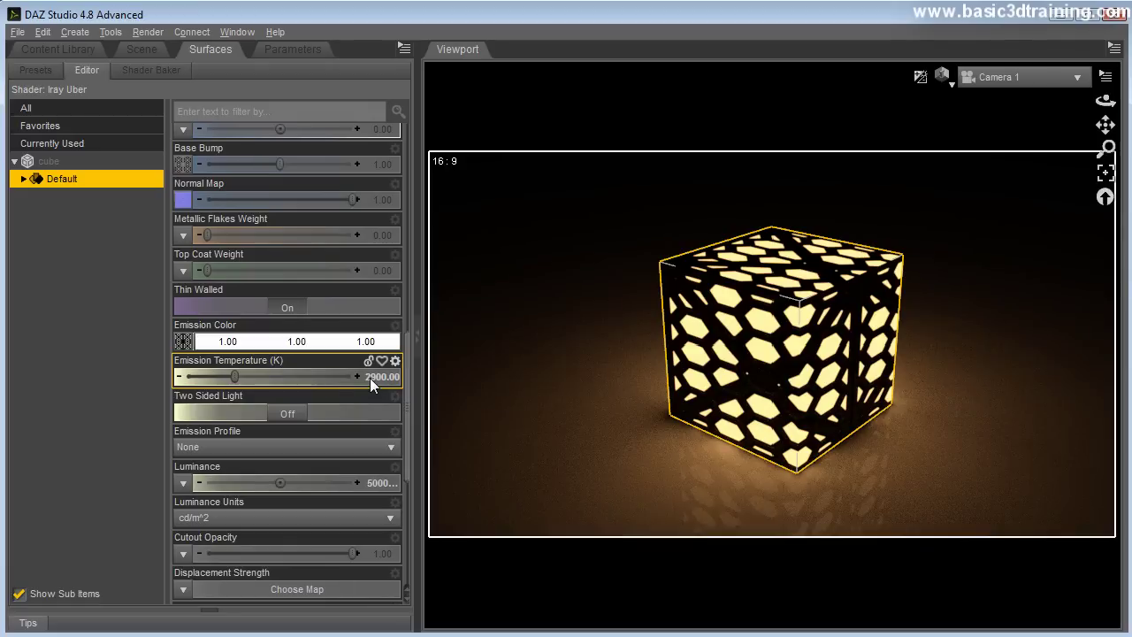
{"action": "left_click", "coordinate": [370, 378]}
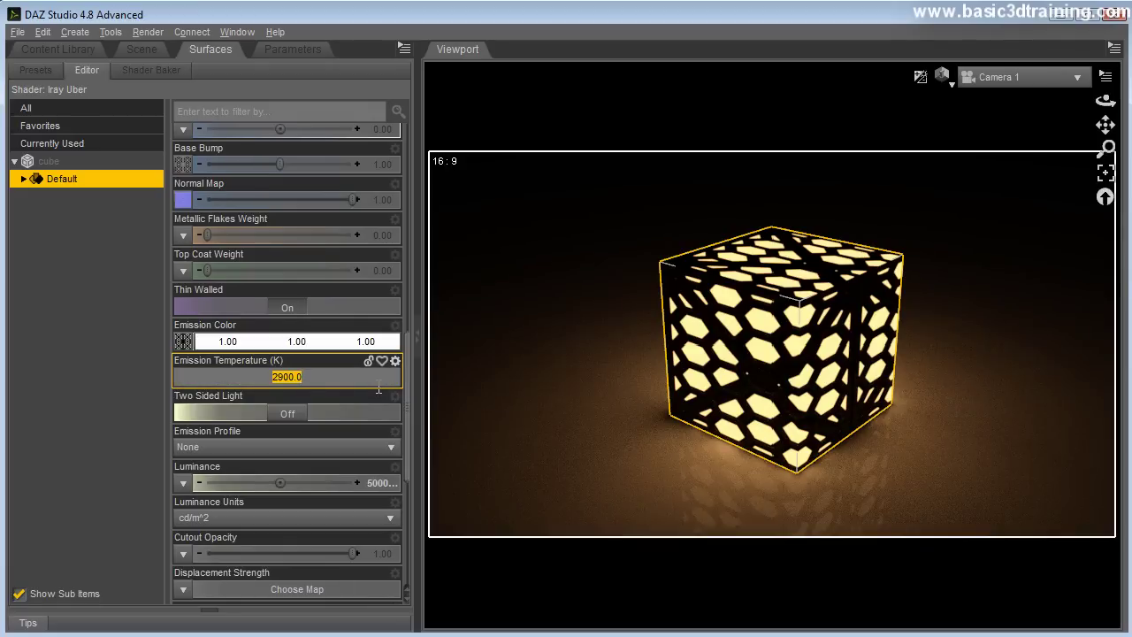
{"action": "type", "text": "6500"}
{"action": "key", "text": "Return"}
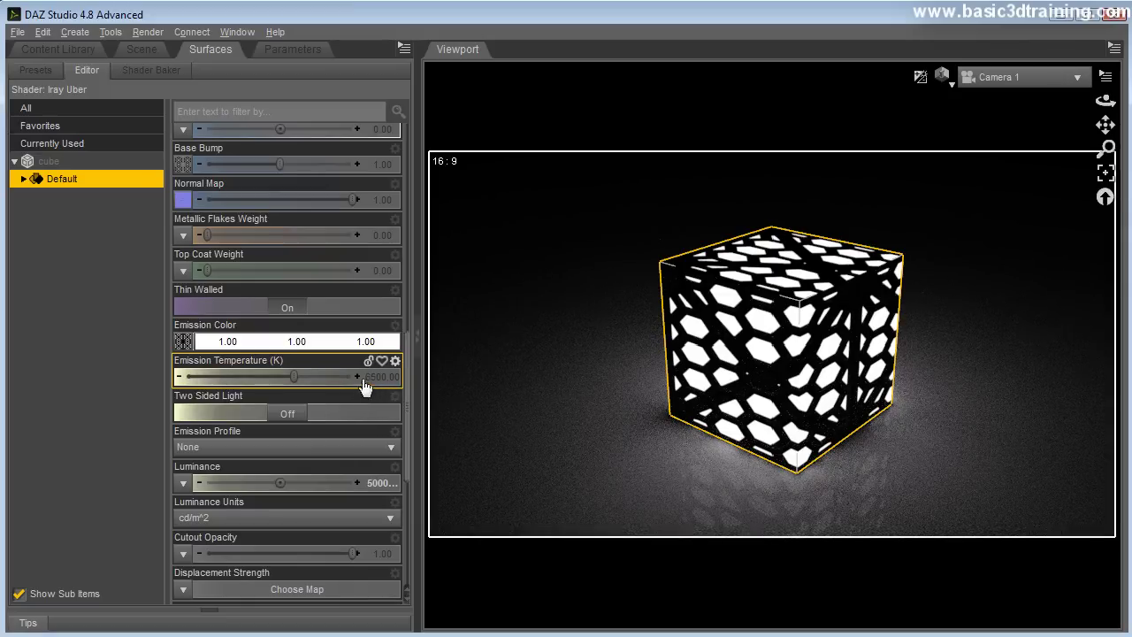
{"action": "left_click", "coordinate": [152, 34]}
{"action": "left_click", "coordinate": [161, 73]}
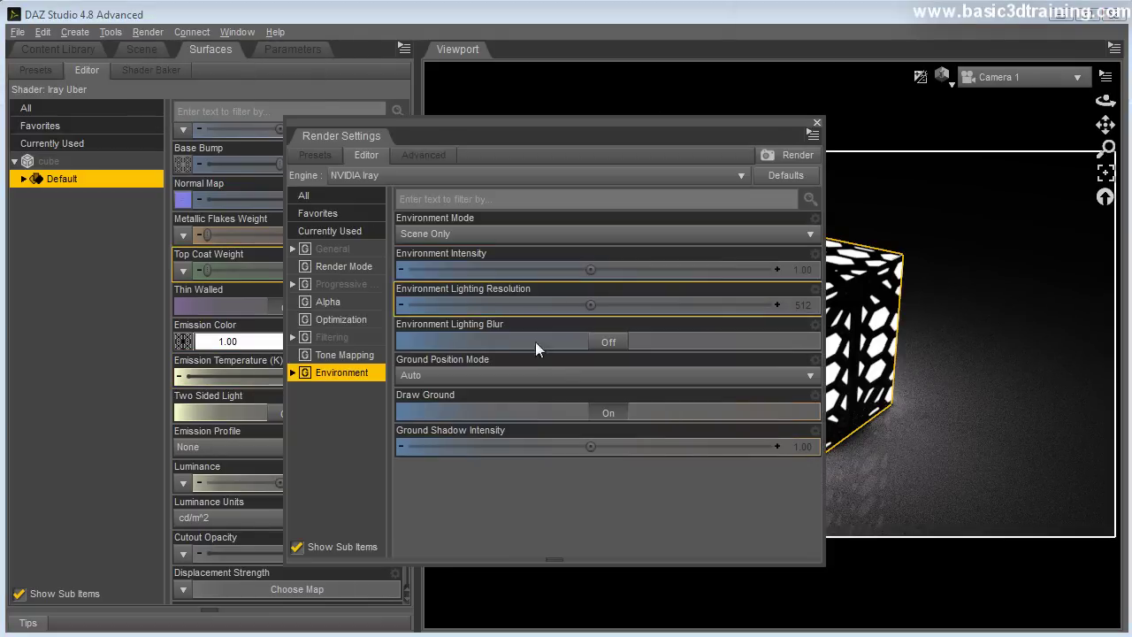
{"action": "left_click", "coordinate": [345, 355]}
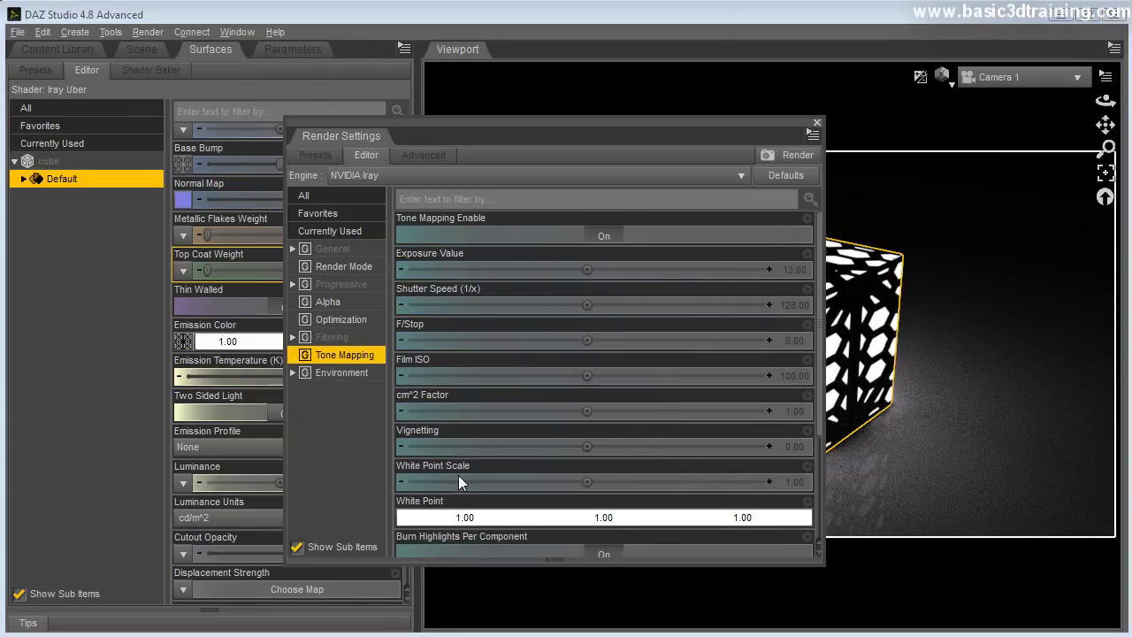
{"action": "scroll", "coordinate": [463, 500], "scroll_direction": "down", "scroll_amount": 3}
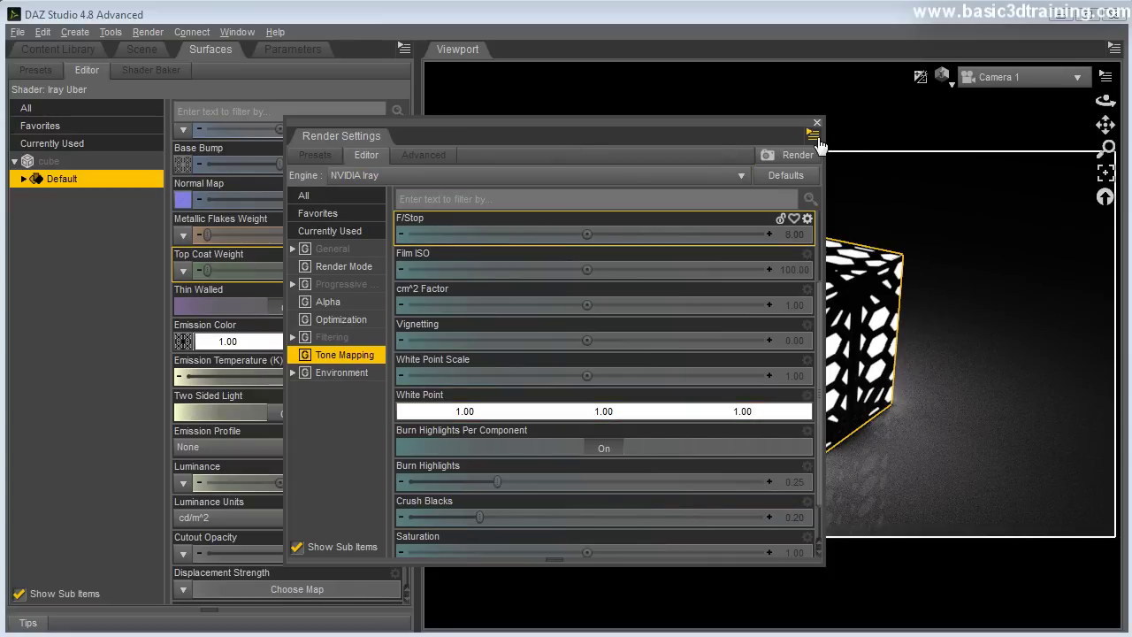
{"action": "left_click", "coordinate": [523, 413]}
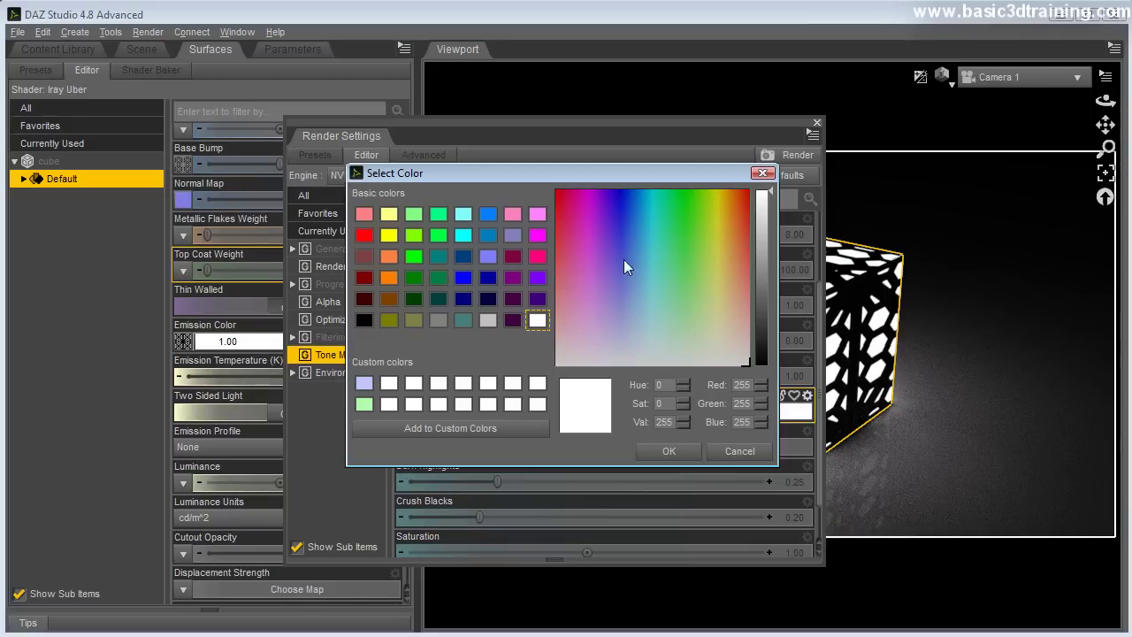
{"action": "left_click", "coordinate": [726, 266]}
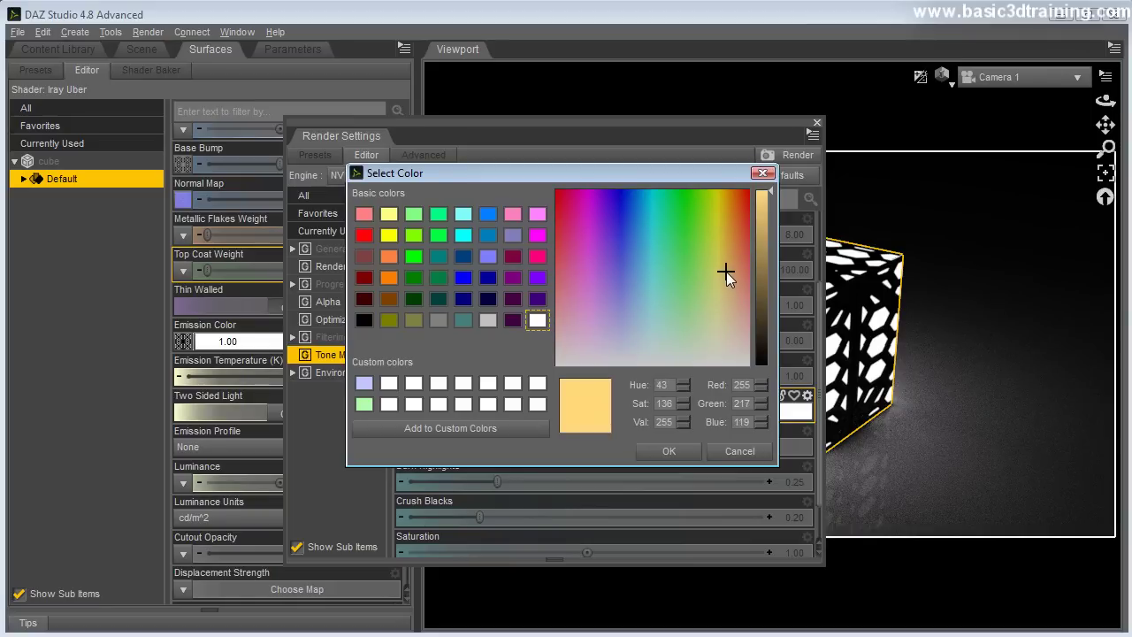
{"action": "left_click", "coordinate": [692, 453]}
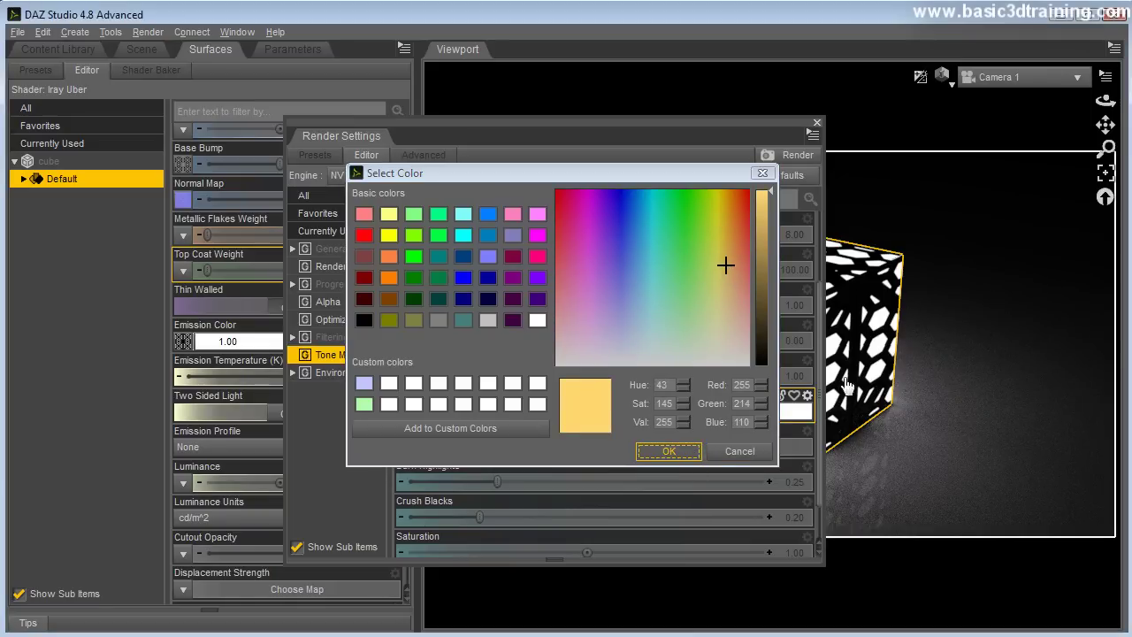
{"action": "left_click", "coordinate": [669, 451]}
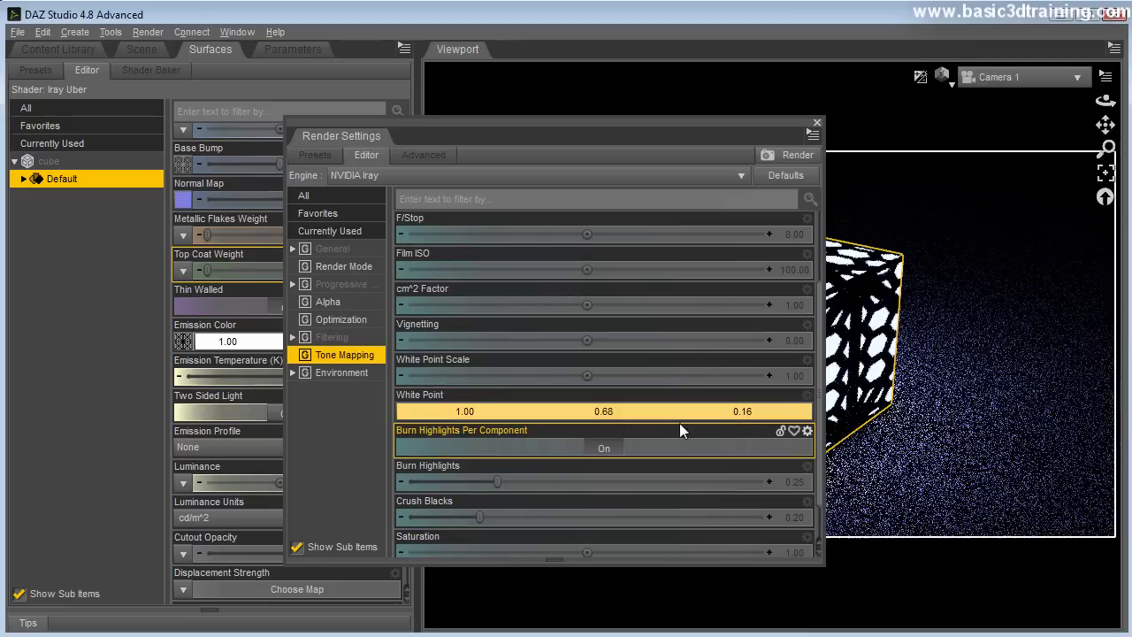
{"action": "left_click", "coordinate": [814, 136]}
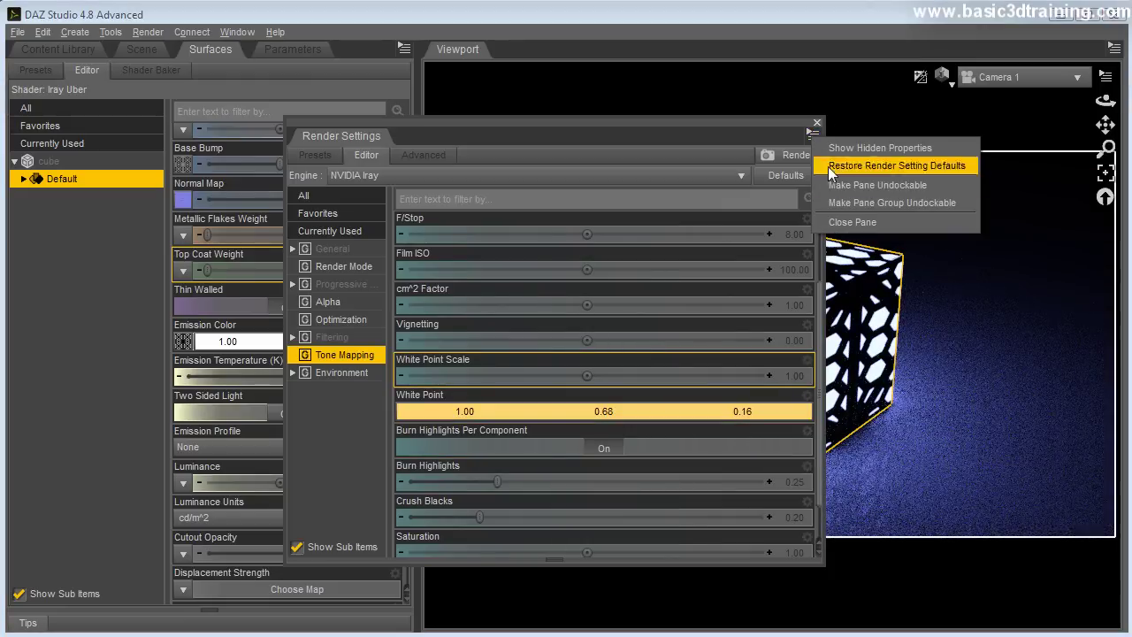
{"action": "left_click", "coordinate": [829, 185]}
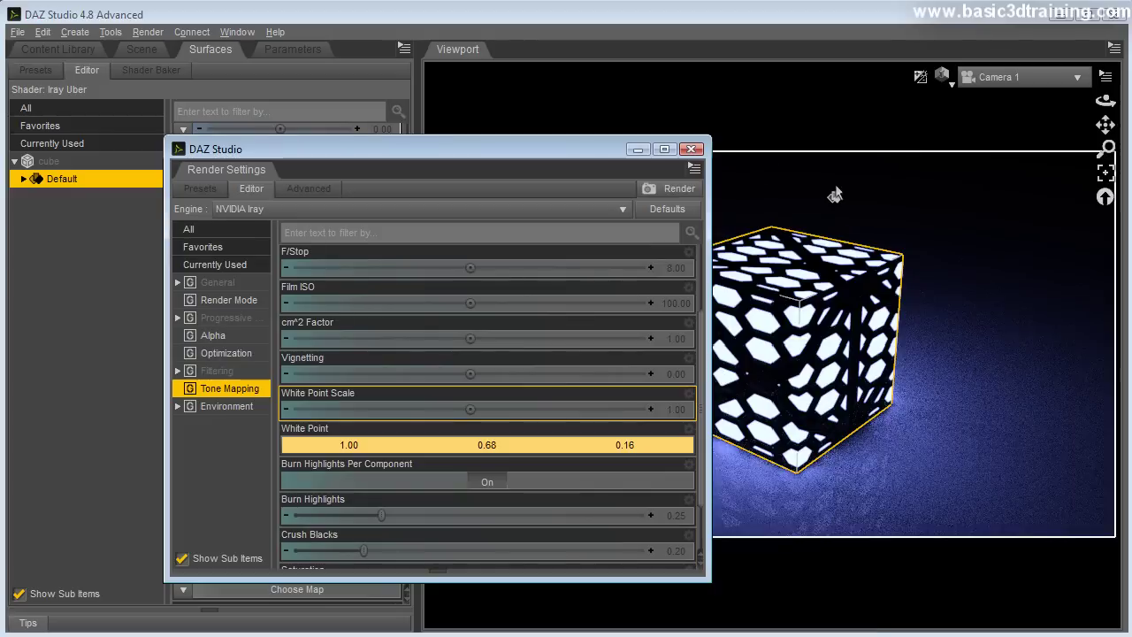
{"action": "left_click_drag", "start_coordinate": [582, 145], "coordinate": [428, 112]}
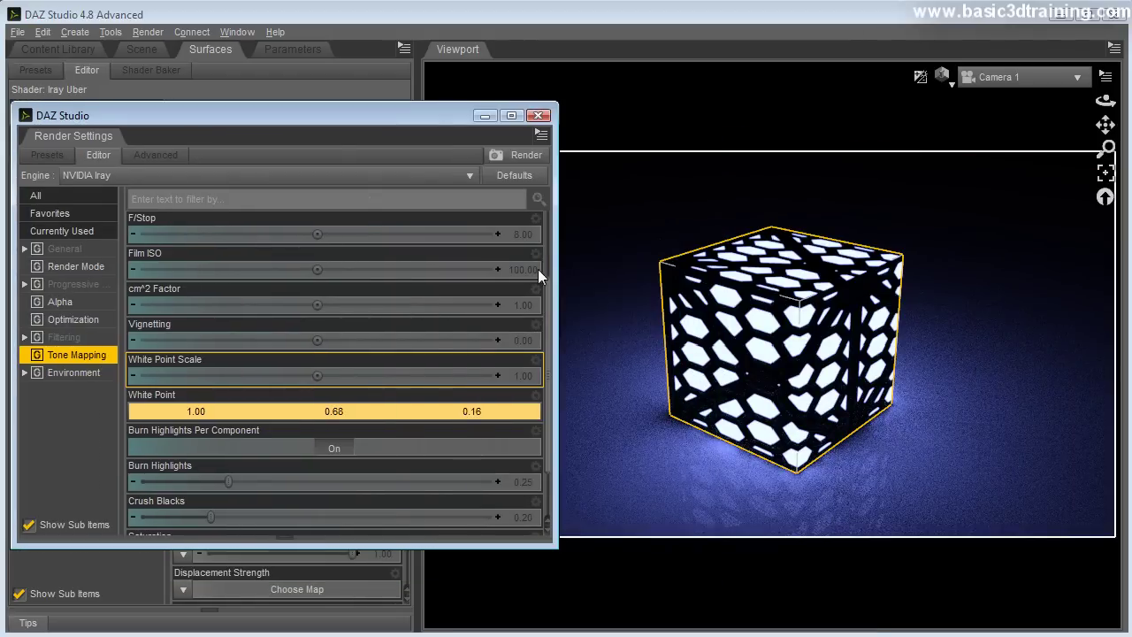
{"action": "left_click", "coordinate": [268, 413]}
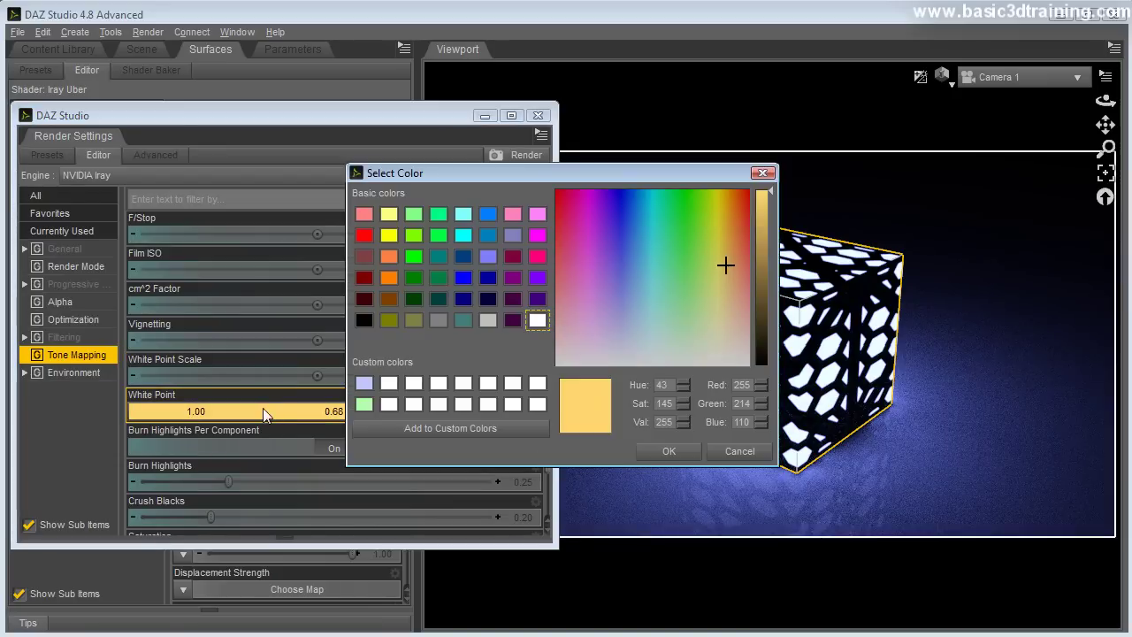
{"action": "left_click", "coordinate": [625, 267]}
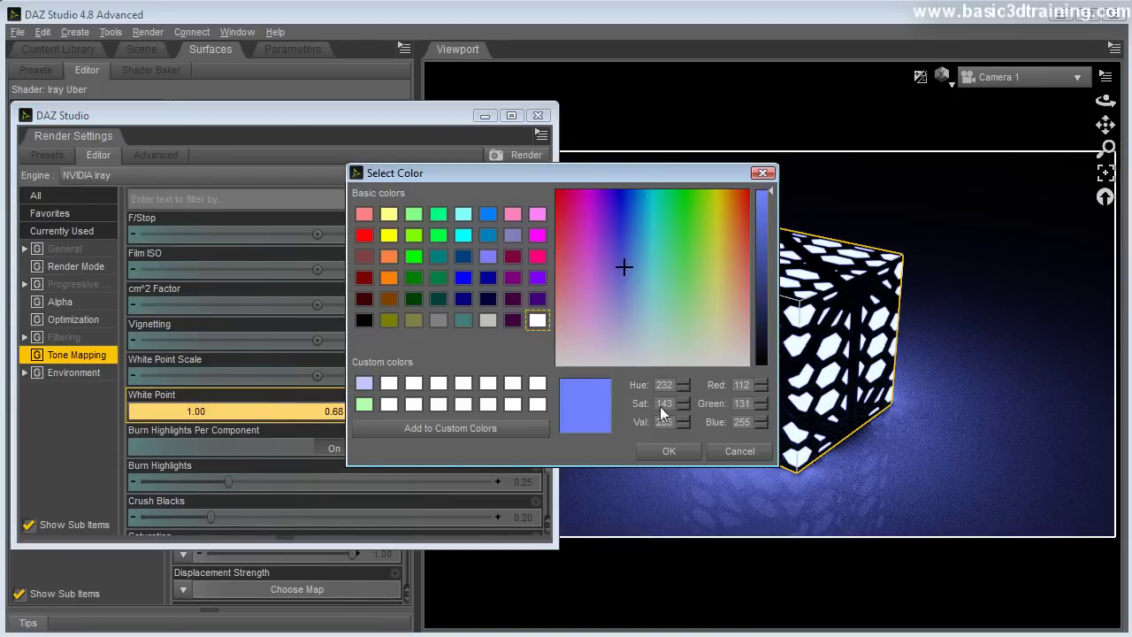
{"action": "left_click", "coordinate": [666, 452]}
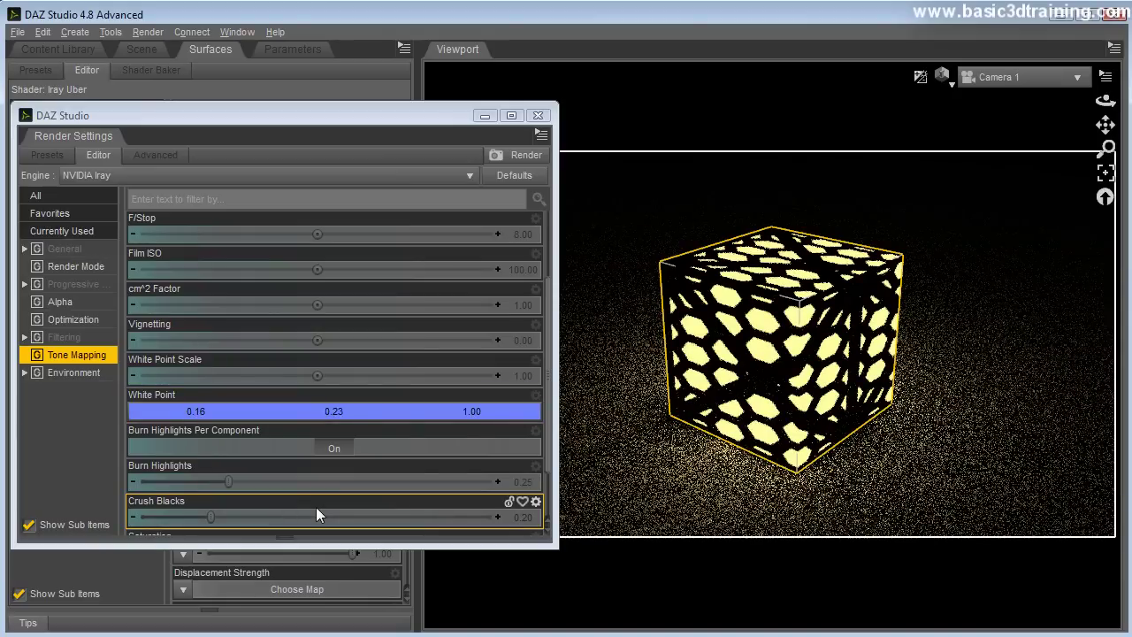
{"action": "left_click", "coordinate": [260, 414]}
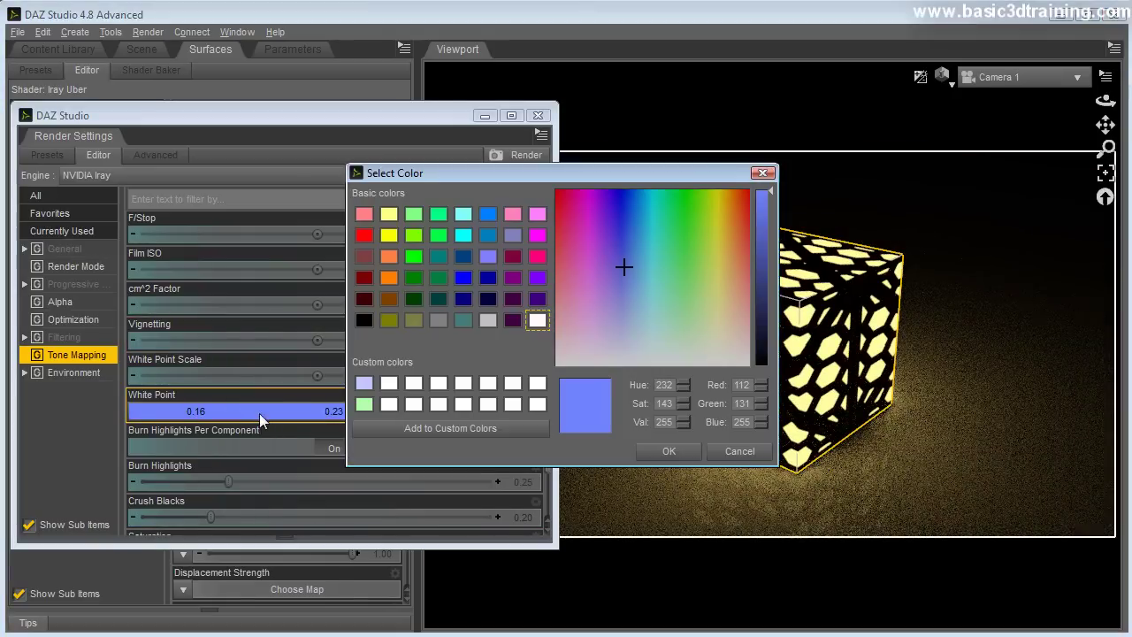
{"action": "left_click", "coordinate": [537, 320]}
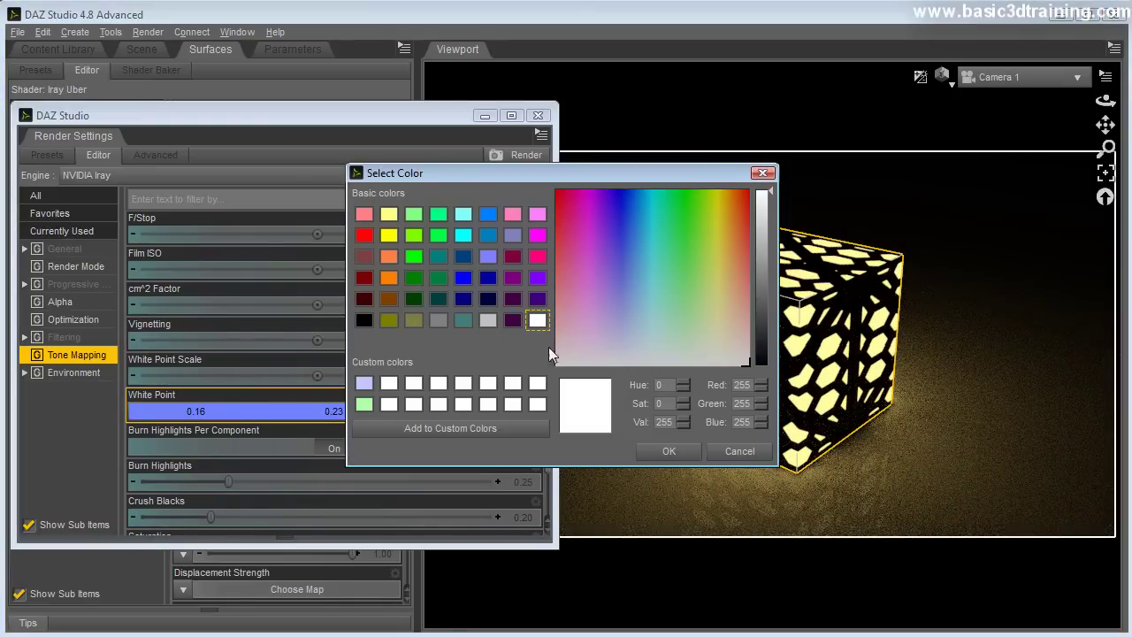
{"action": "left_click", "coordinate": [666, 452]}
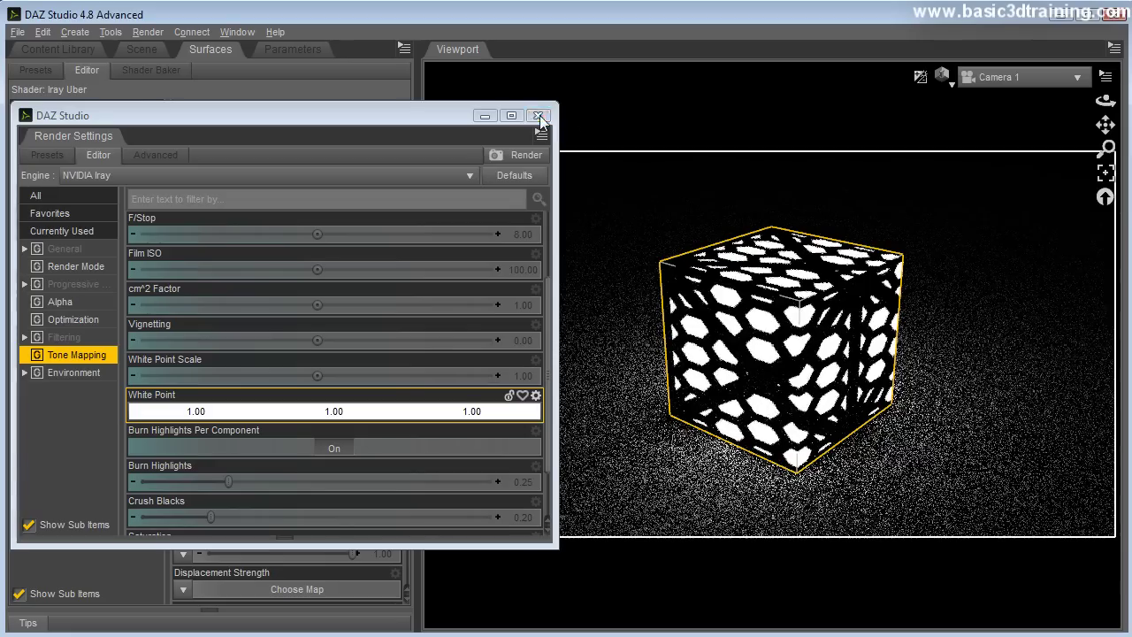
{"action": "left_click", "coordinate": [539, 116]}
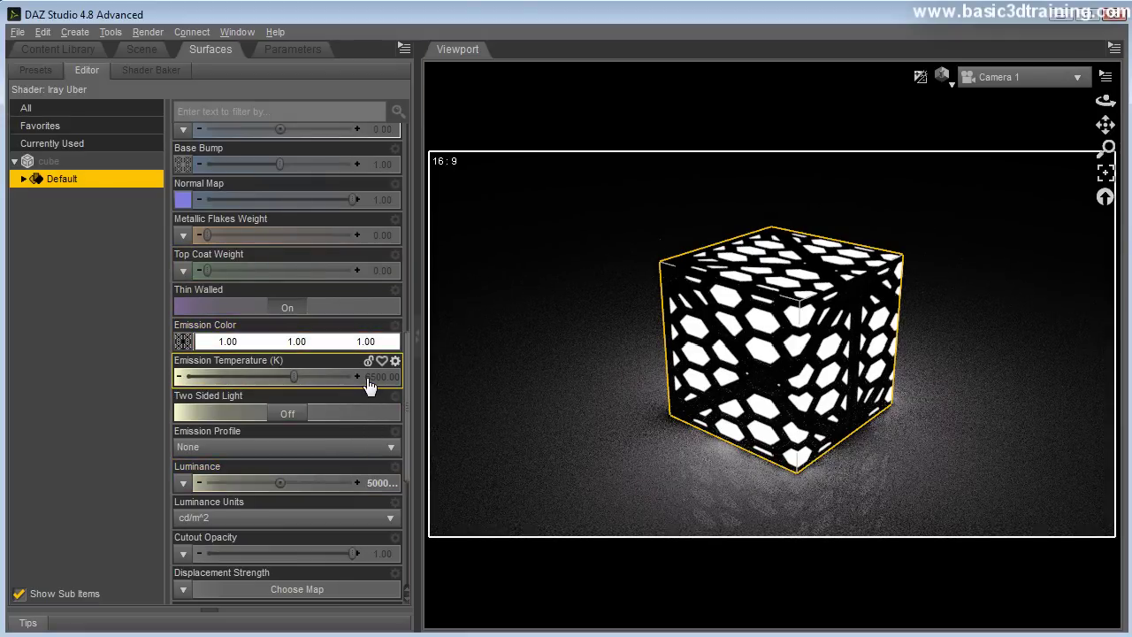
{"action": "left_click", "coordinate": [271, 344]}
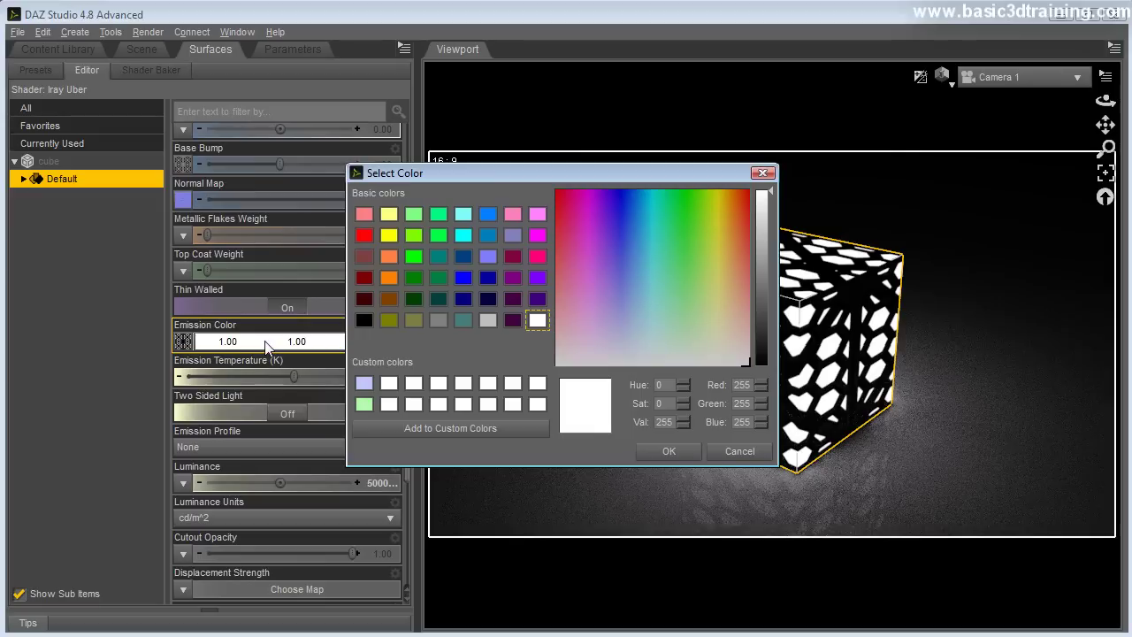
{"action": "left_click", "coordinate": [416, 255]}
{"action": "left_click", "coordinate": [666, 453]}
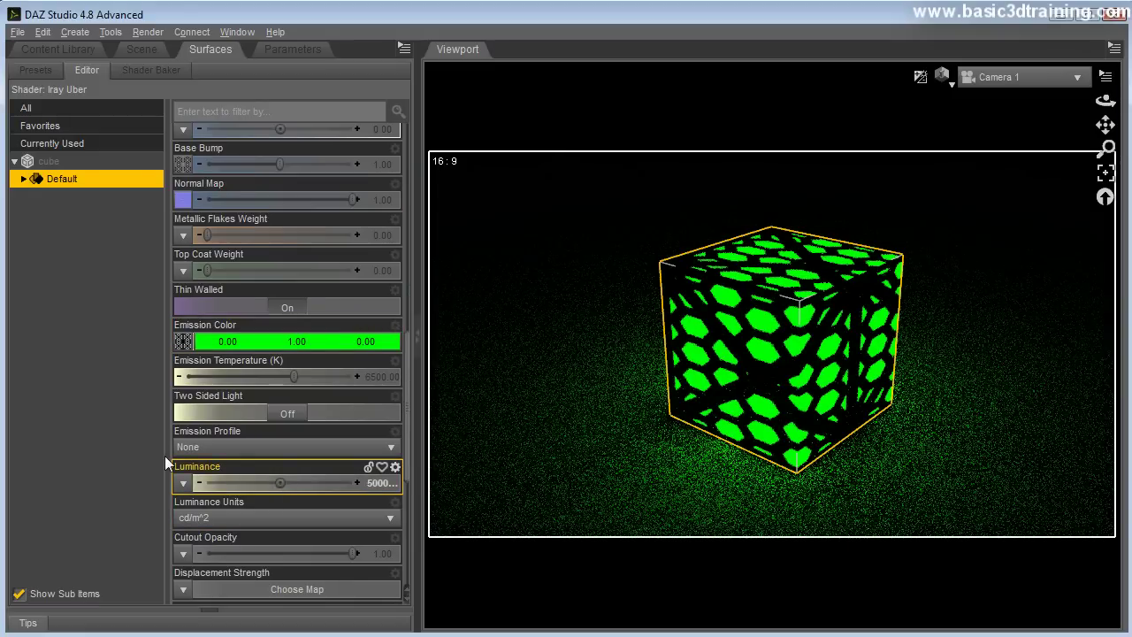
{"action": "left_click", "coordinate": [253, 345]}
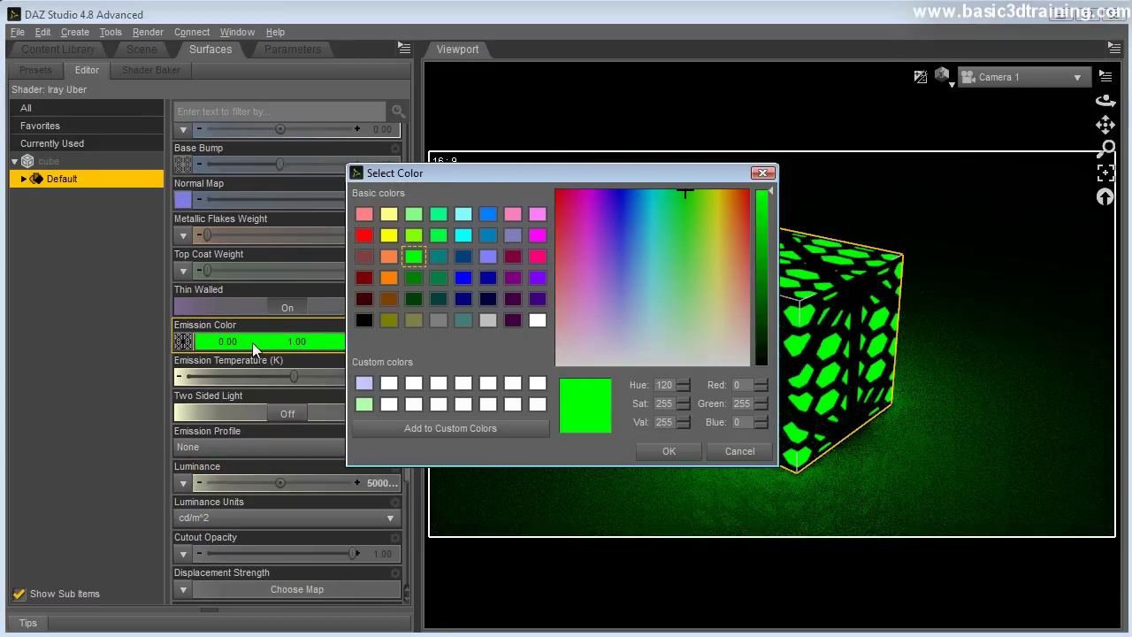
{"action": "left_click", "coordinate": [537, 320]}
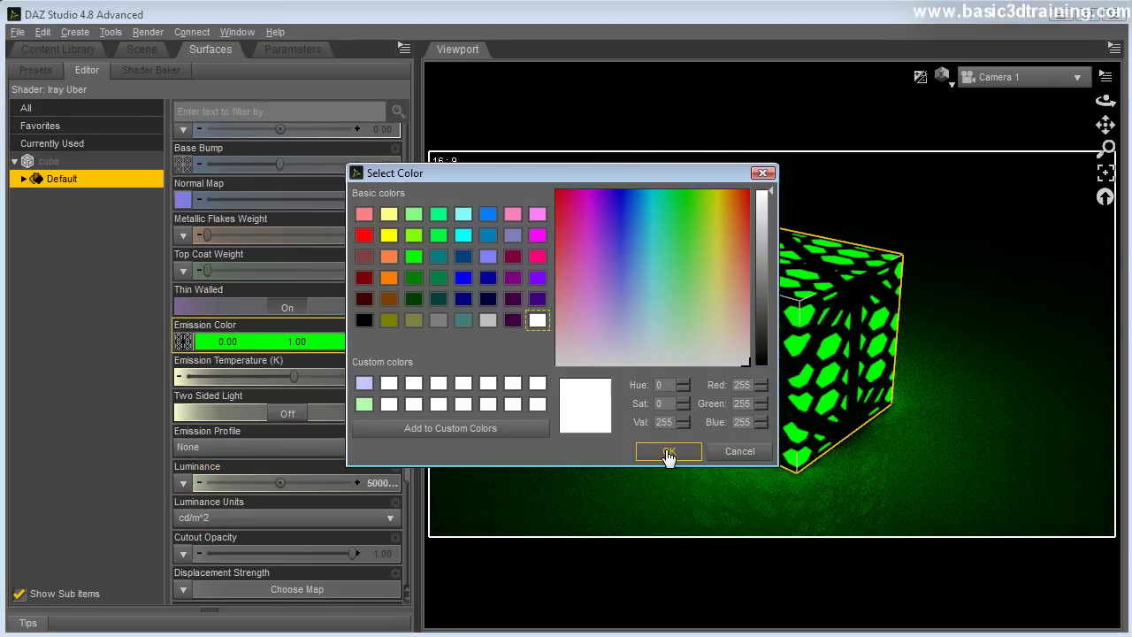
{"action": "left_click", "coordinate": [669, 451]}
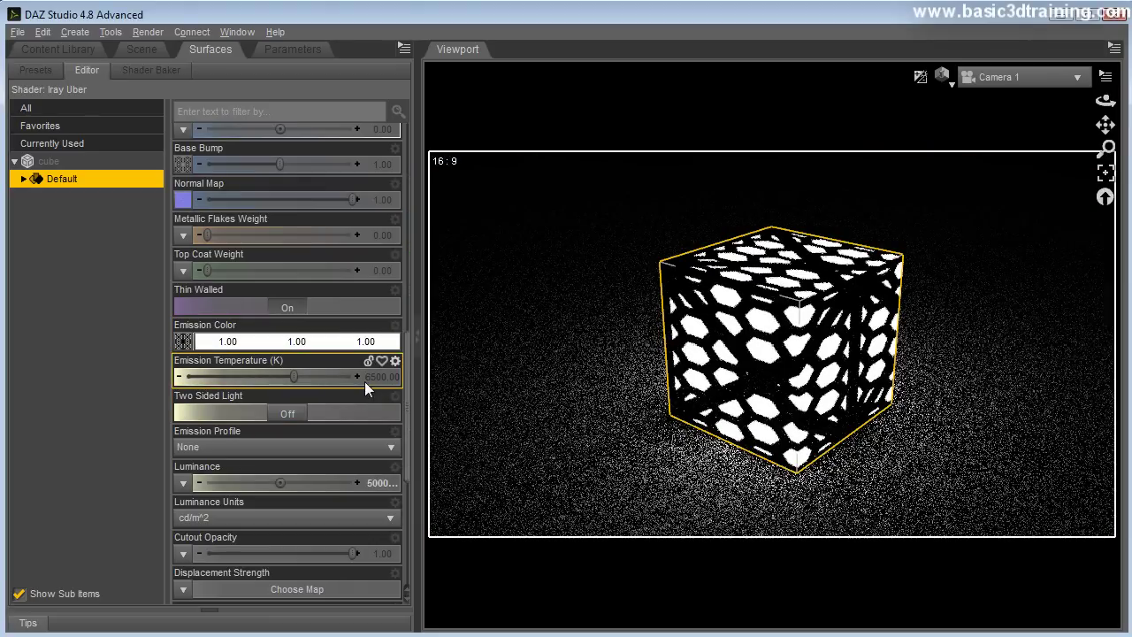
{"action": "left_click", "coordinate": [369, 382]}
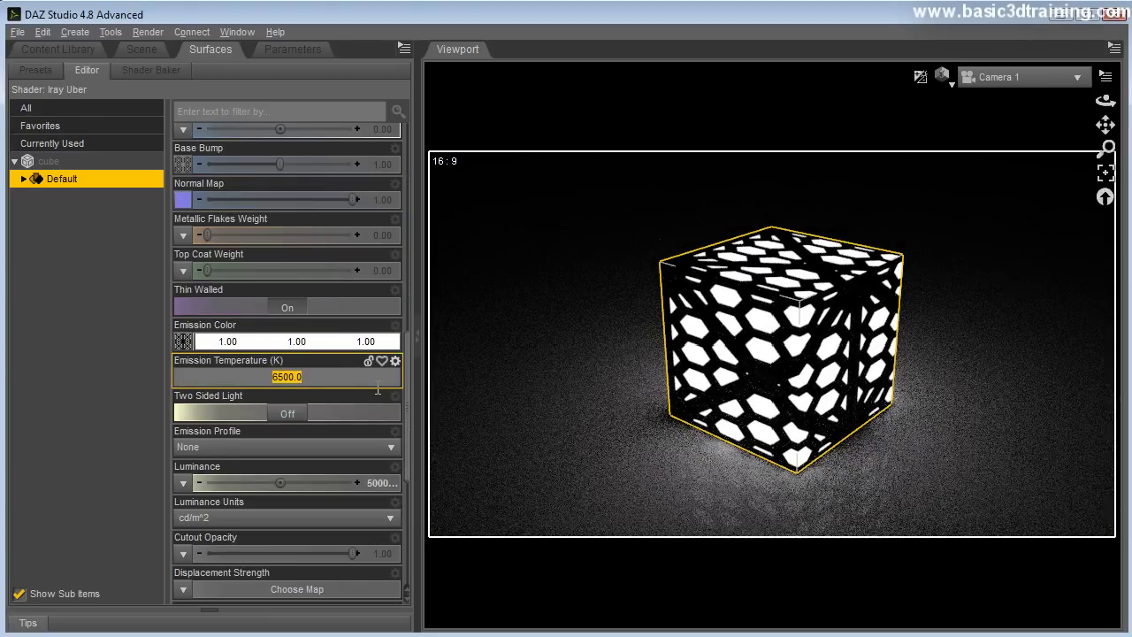
Reset the cube's Emission Temperature to 2900 K and pull the camera back.
{"action": "type", "text": "2900"}
{"action": "key", "text": "Return"}
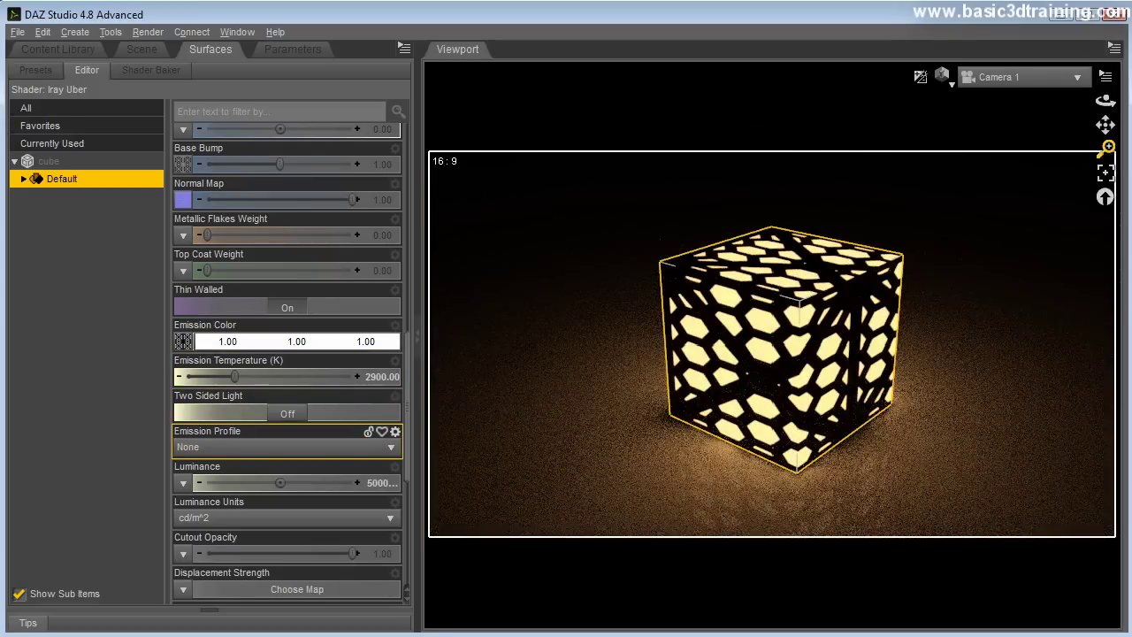
{"action": "left_click_drag", "start_coordinate": [1106, 147], "coordinate": [1106, 164]}
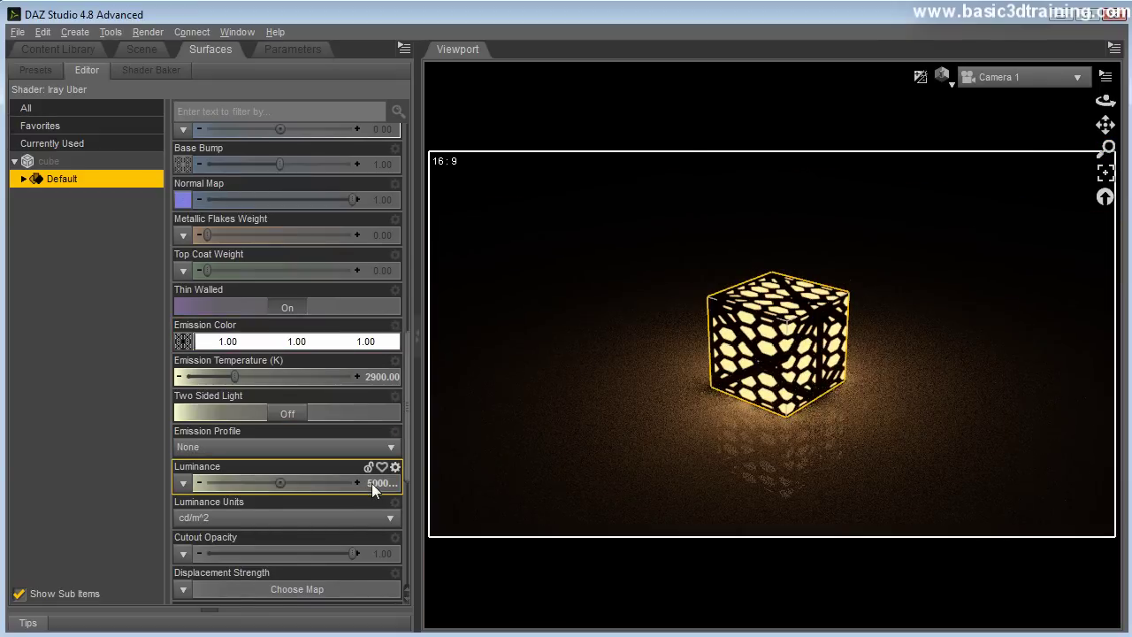
Try Luminance values of 90000 and 900000 in the Iray preview.
{"action": "left_click", "coordinate": [374, 483]}
{"action": "left_click", "coordinate": [287, 483]}
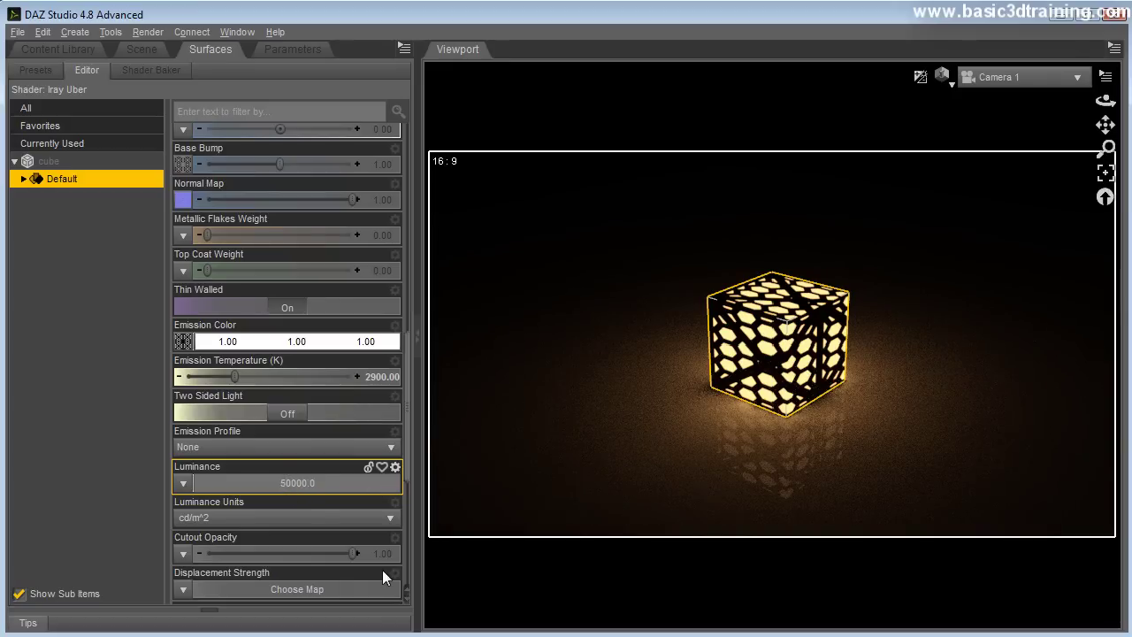
{"action": "key", "text": "Delete"}
{"action": "type", "text": "9"}
{"action": "key", "text": "Return"}
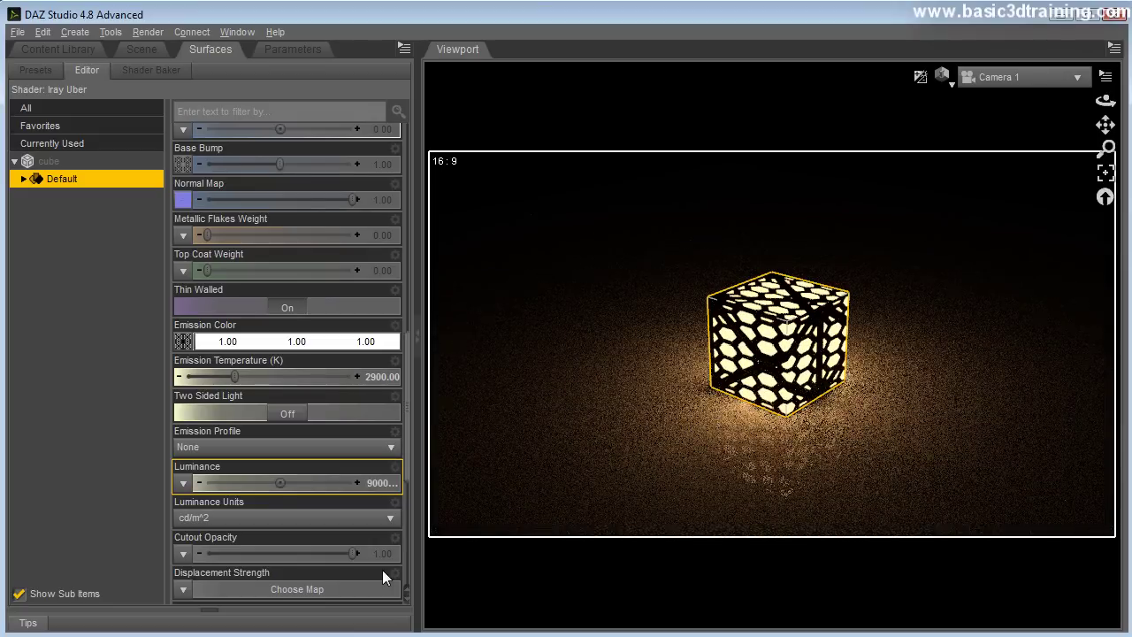
{"action": "left_click", "coordinate": [370, 482]}
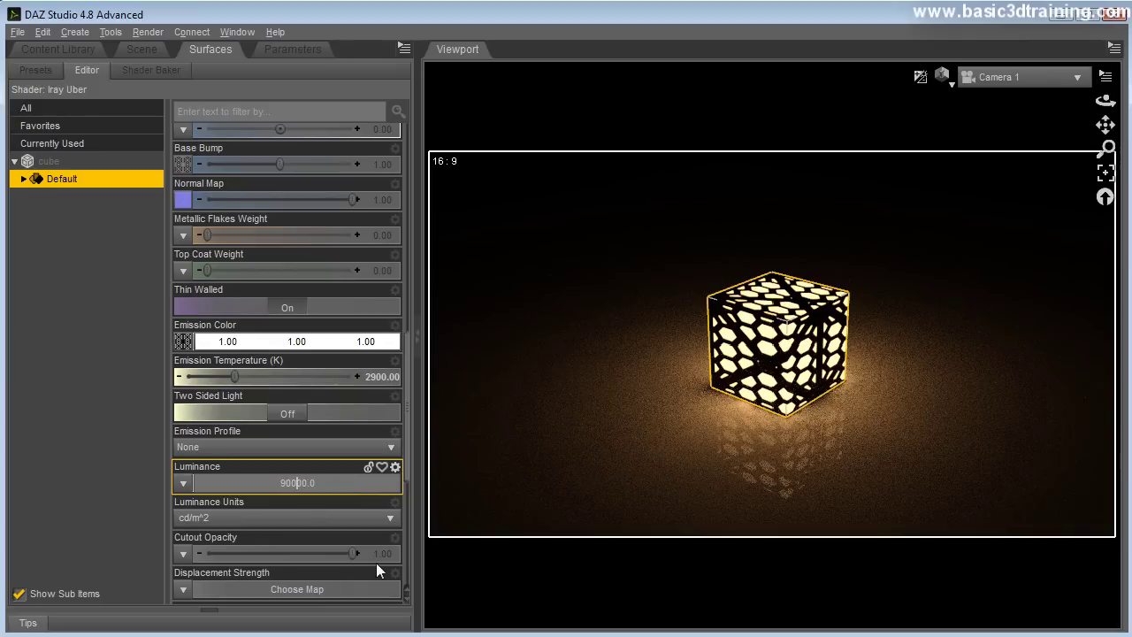
{"action": "type", "text": "0"}
{"action": "key", "text": "Return"}
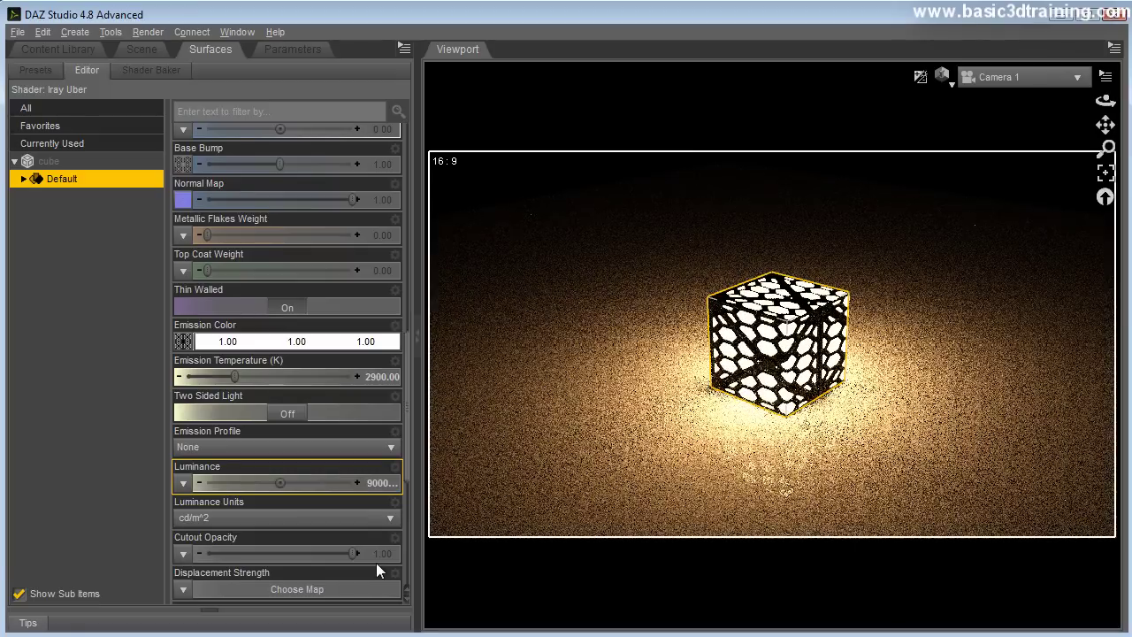
Adjust the Luminance again and settle on 50000 cd/m^2.
{"action": "left_click", "coordinate": [371, 483]}
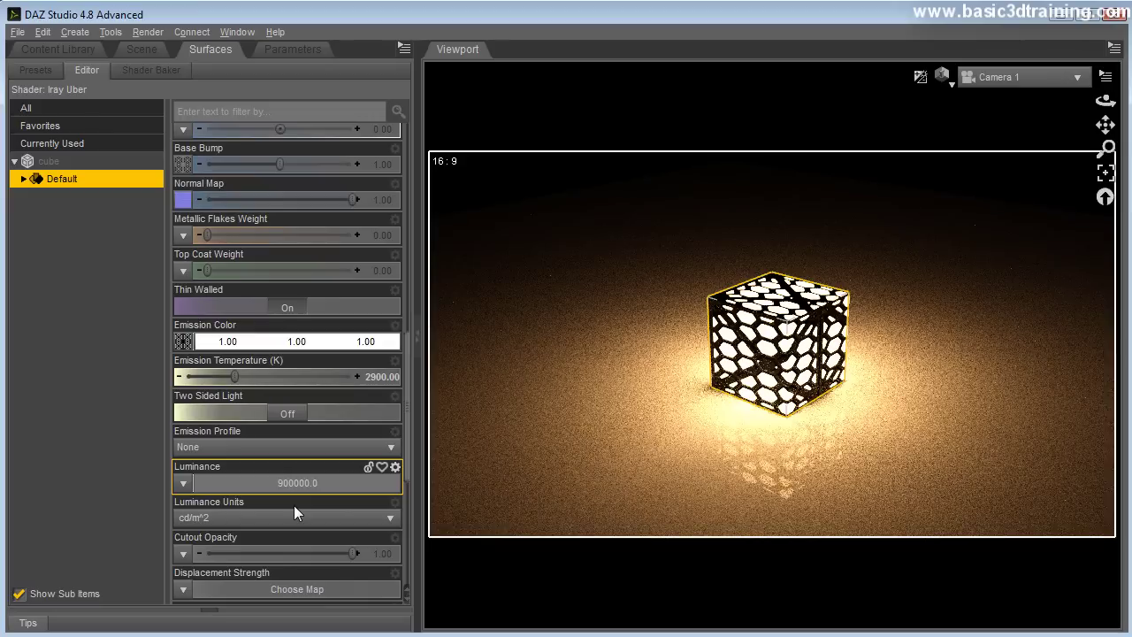
{"action": "type", "text": "1"}
{"action": "key", "text": "Return"}
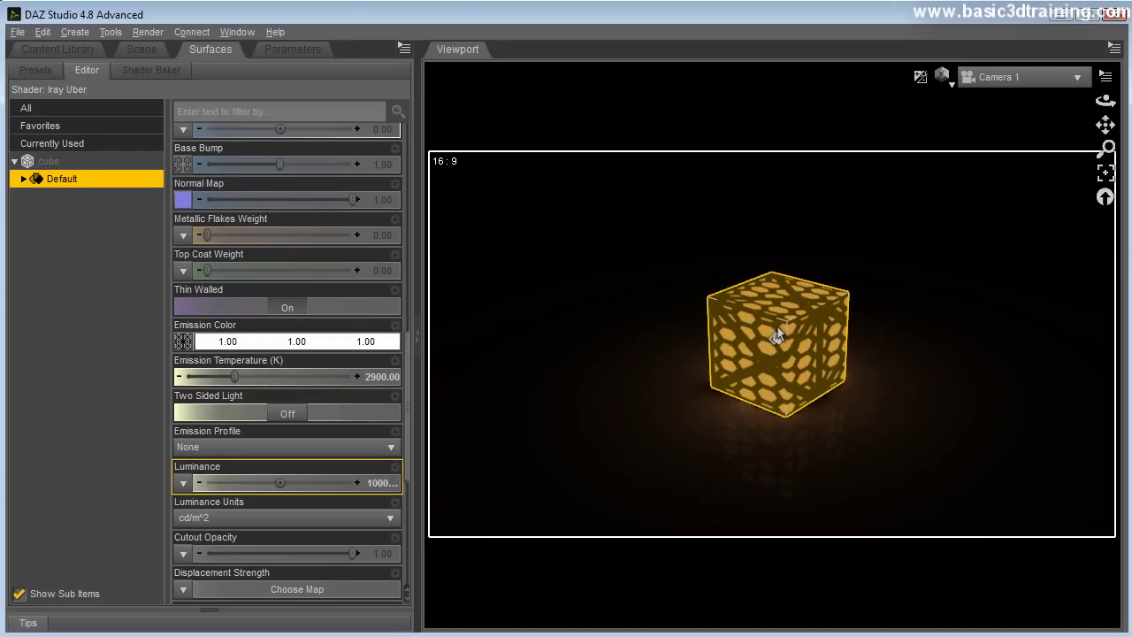
{"action": "left_click", "coordinate": [382, 483]}
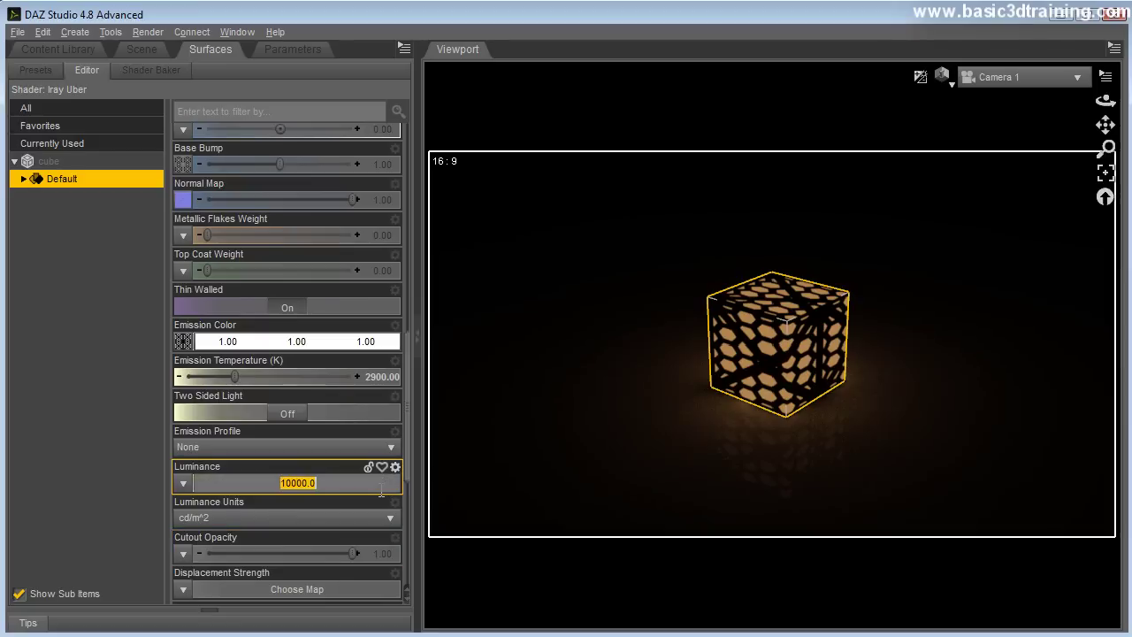
{"action": "type", "text": "50000"}
{"action": "key", "text": "Return"}
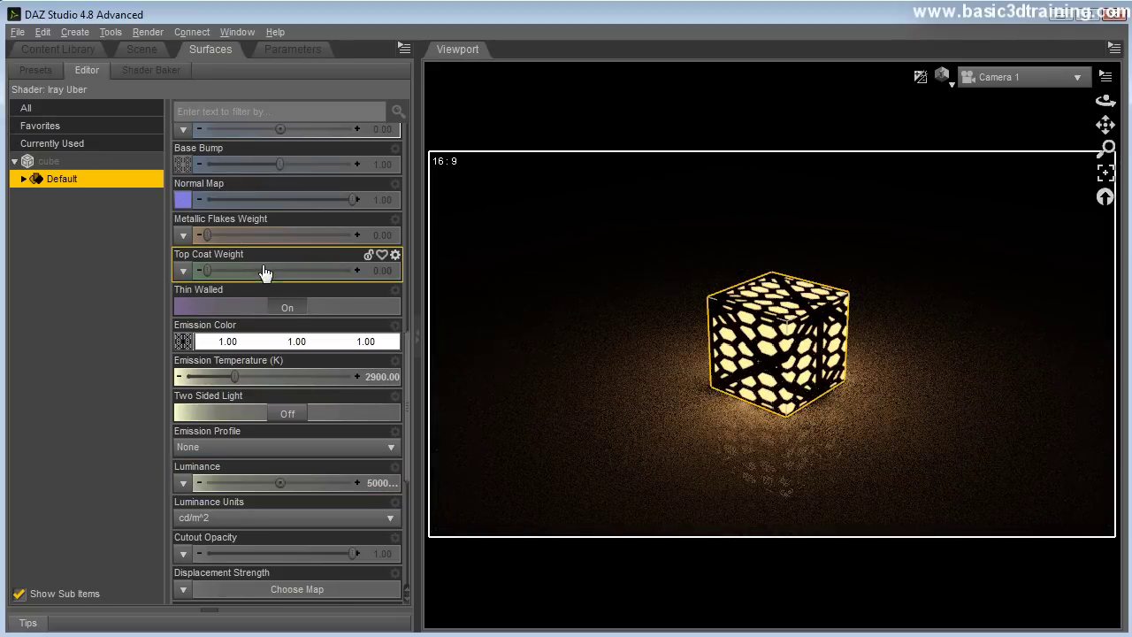
Switch the viewport to Texture Shaded and dolly Camera 1 in so the cube fills the frame.
{"action": "left_click", "coordinate": [141, 49]}
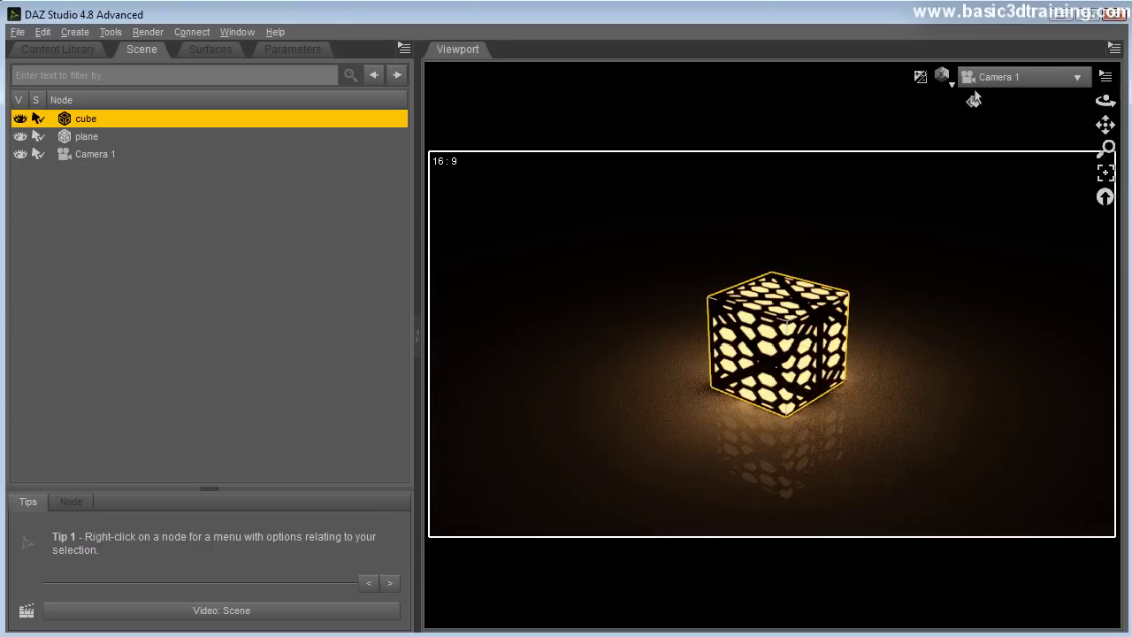
{"action": "left_click", "coordinate": [950, 82]}
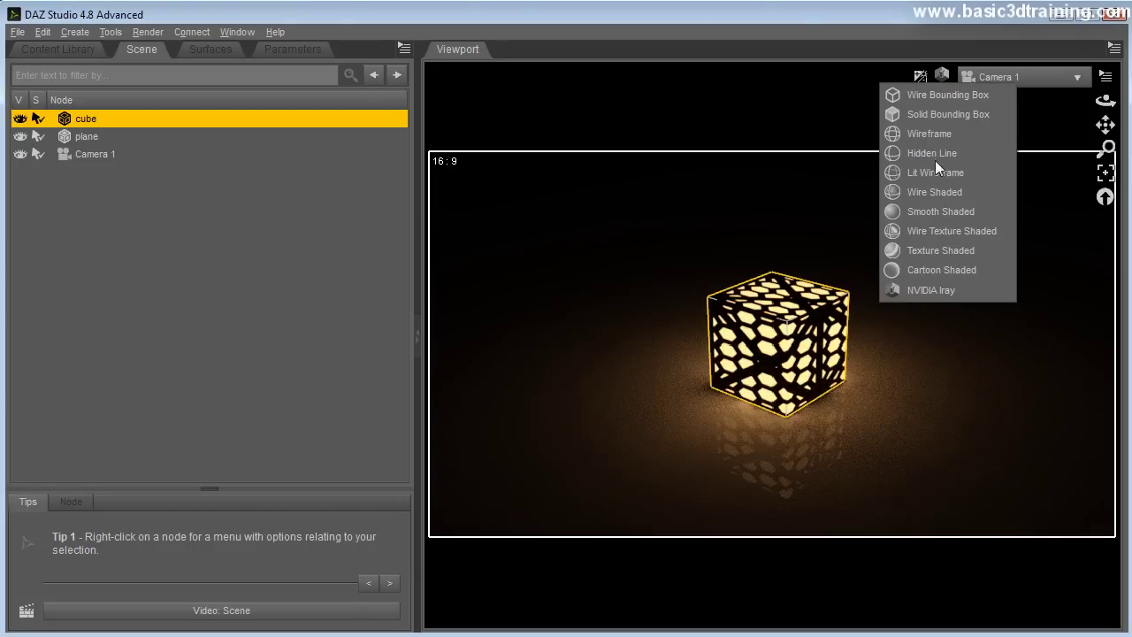
{"action": "left_click", "coordinate": [922, 248]}
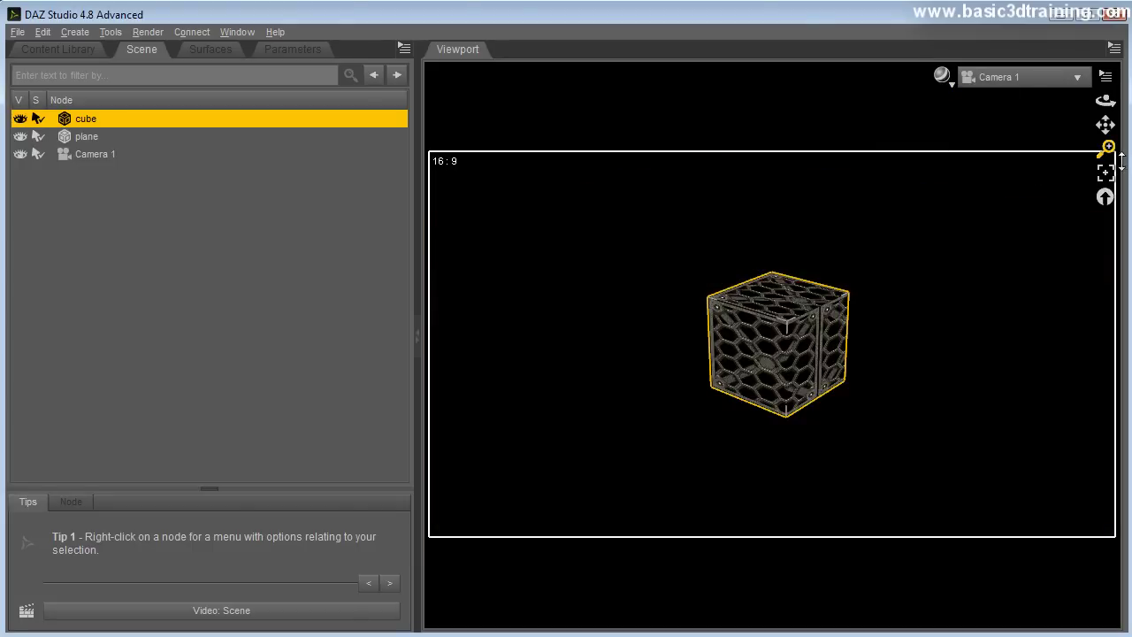
{"action": "left_click_drag", "start_coordinate": [1105, 147], "coordinate": [1111, 199]}
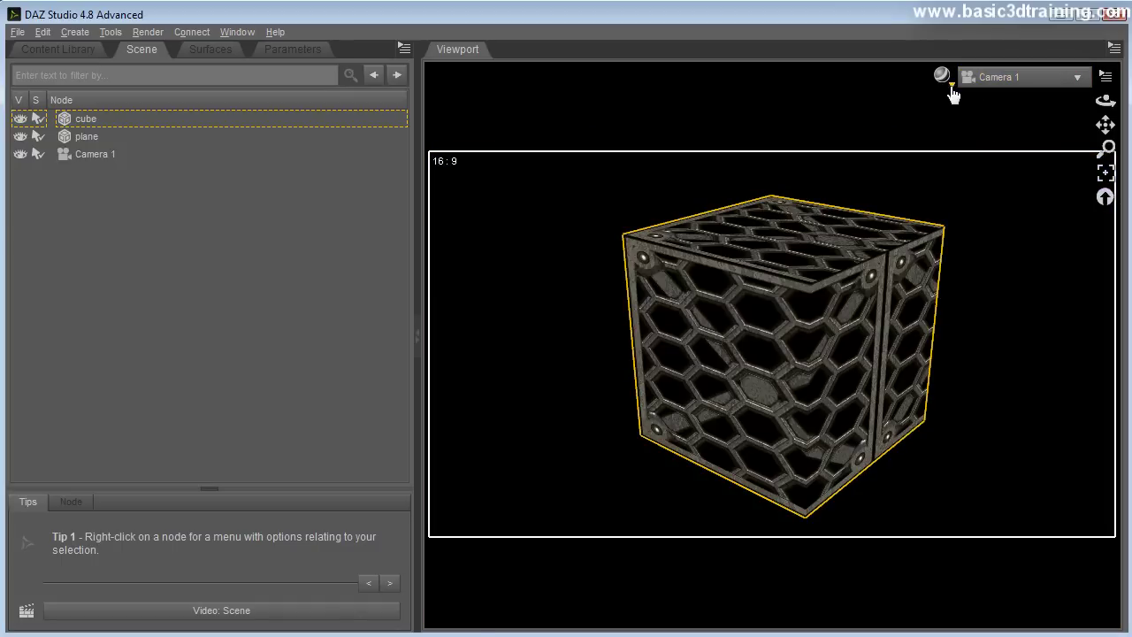
Inspect the cube's UV layout, then return to Camera 1 and select the cube.
{"action": "left_click", "coordinate": [952, 86]}
{"action": "left_click", "coordinate": [984, 79]}
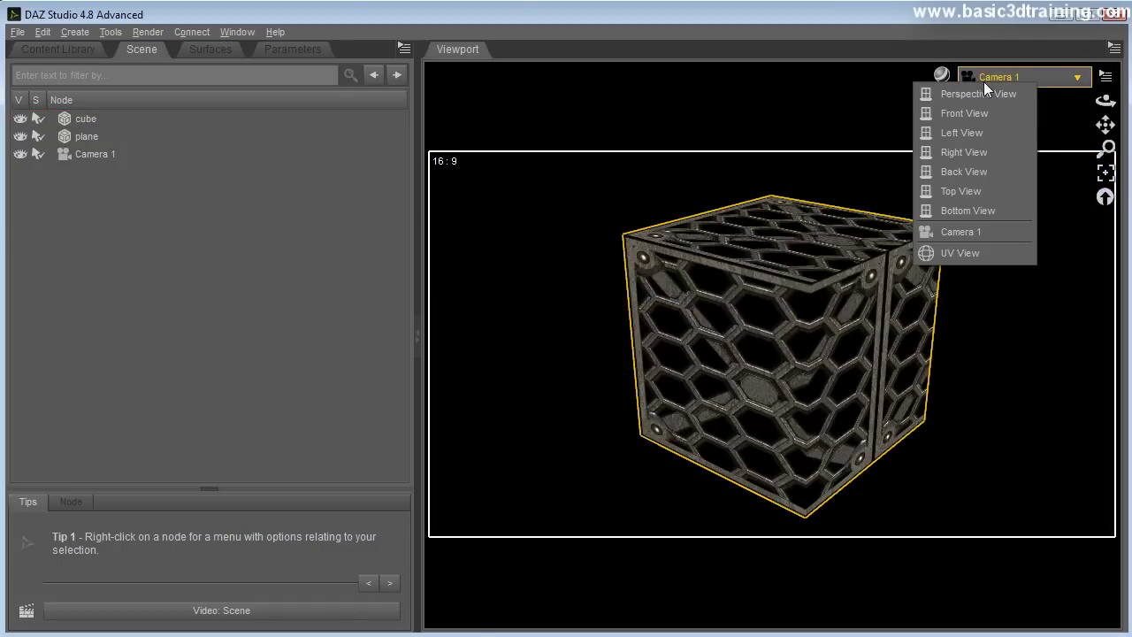
{"action": "left_click", "coordinate": [955, 253]}
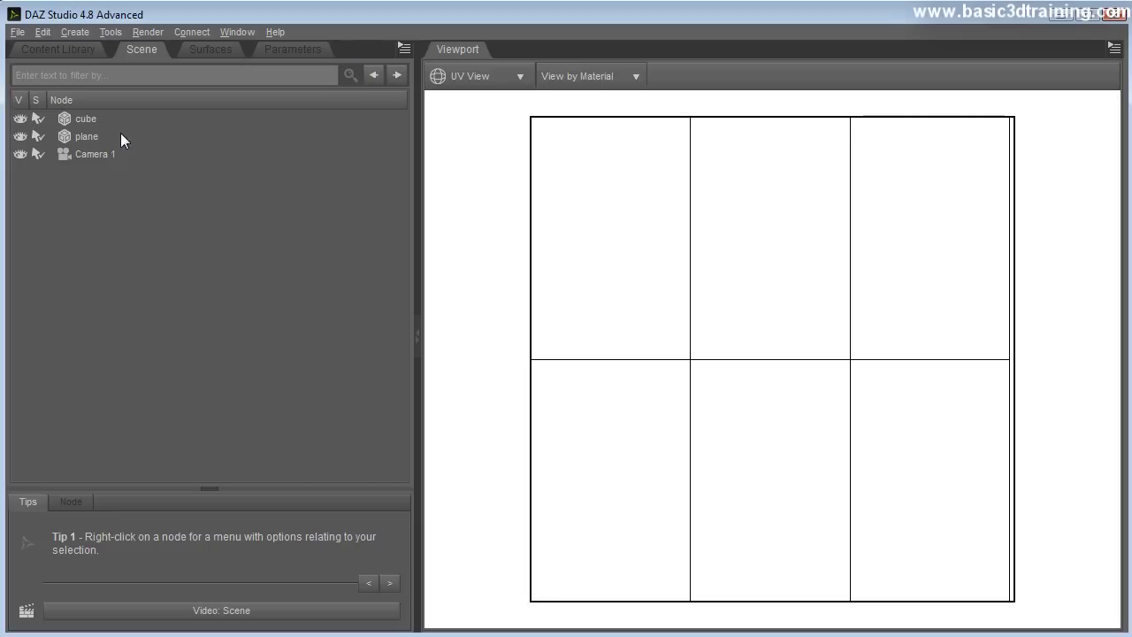
{"action": "left_click", "coordinate": [523, 83]}
{"action": "left_click", "coordinate": [507, 100]}
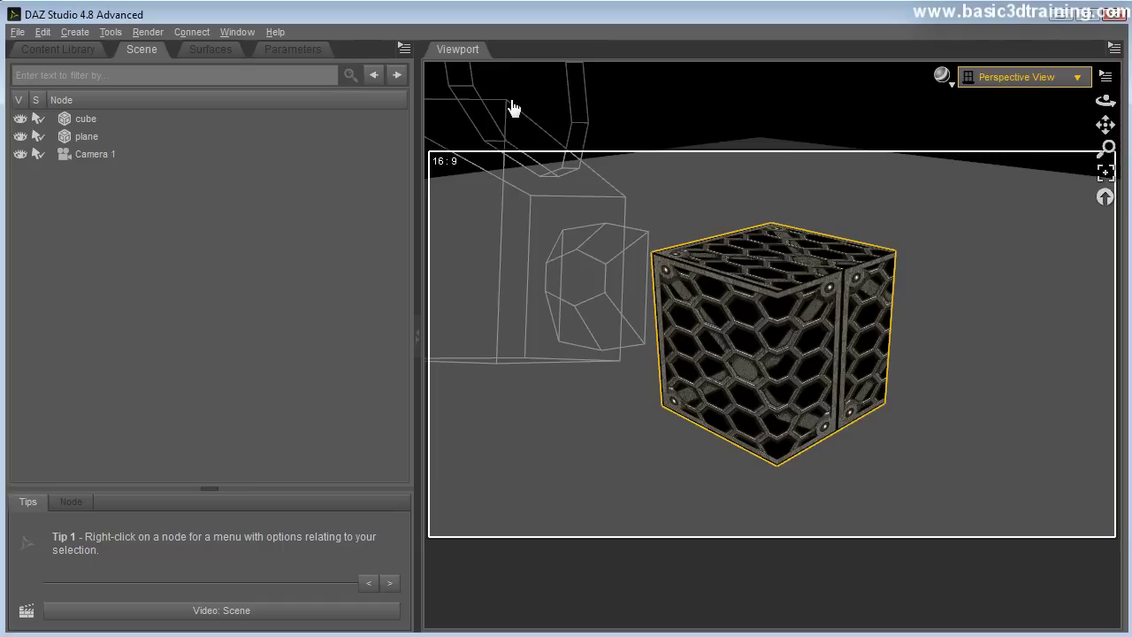
{"action": "left_click", "coordinate": [987, 80]}
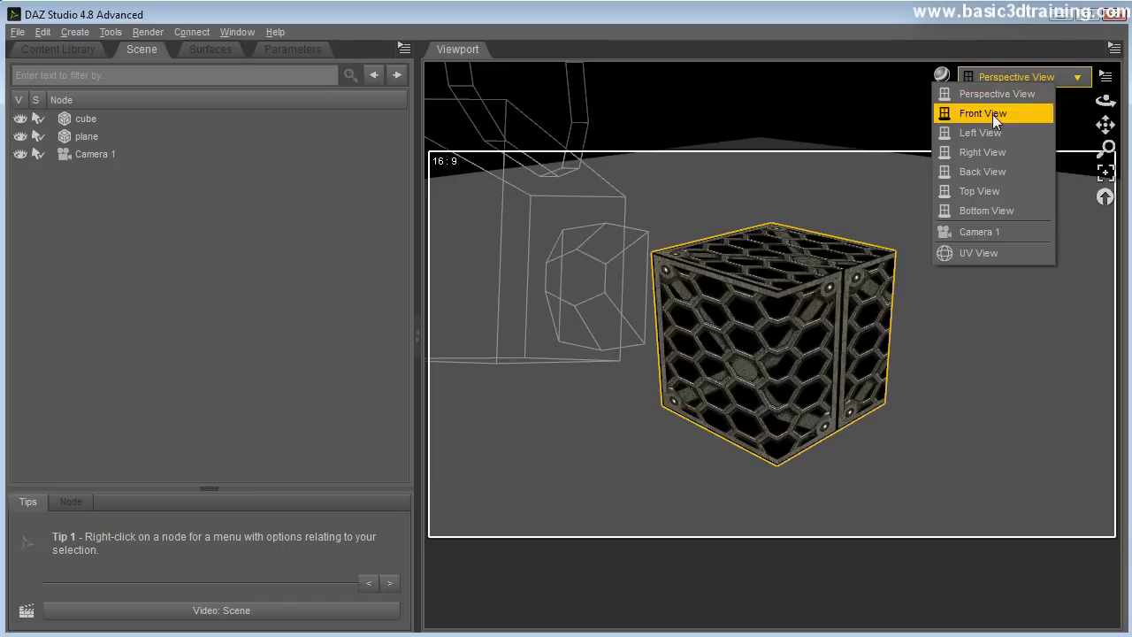
{"action": "left_click", "coordinate": [985, 232]}
{"action": "left_click", "coordinate": [77, 121]}
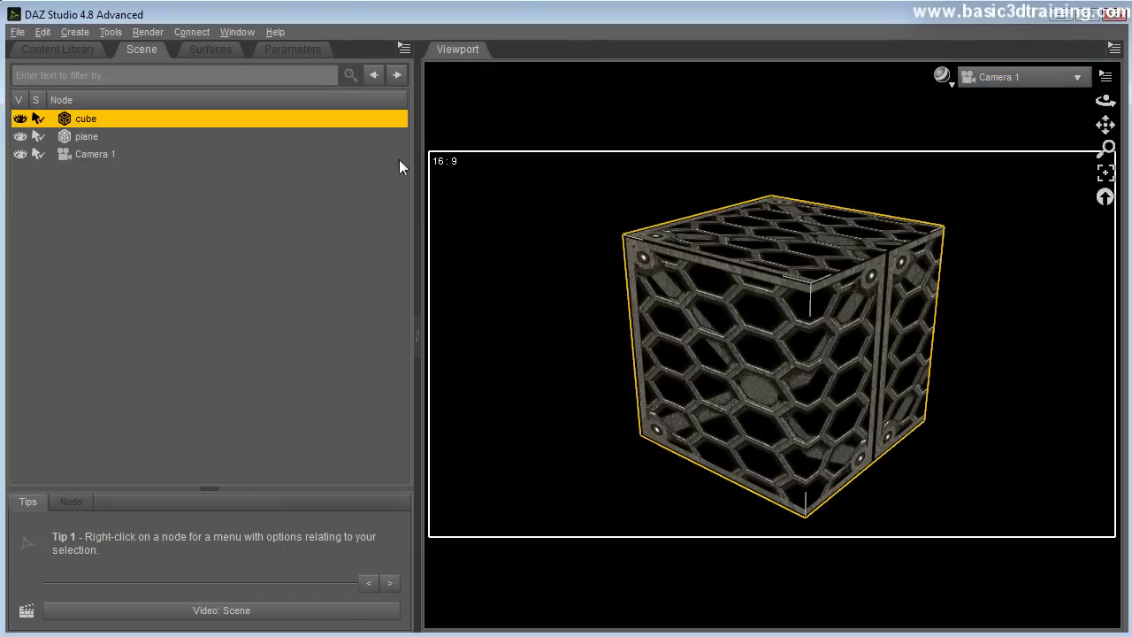
{"action": "left_click", "coordinate": [229, 55]}
{"action": "scroll", "coordinate": [243, 464], "scroll_direction": "down", "scroll_amount": 8}
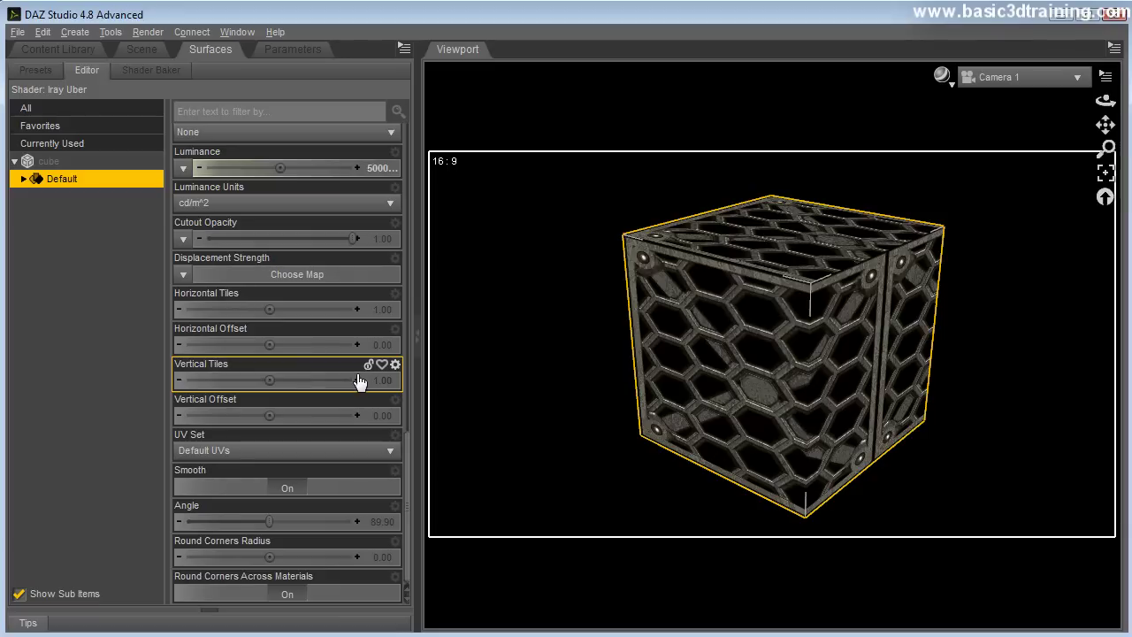
{"action": "left_click_drag", "start_coordinate": [285, 326], "coordinate": [305, 309]}
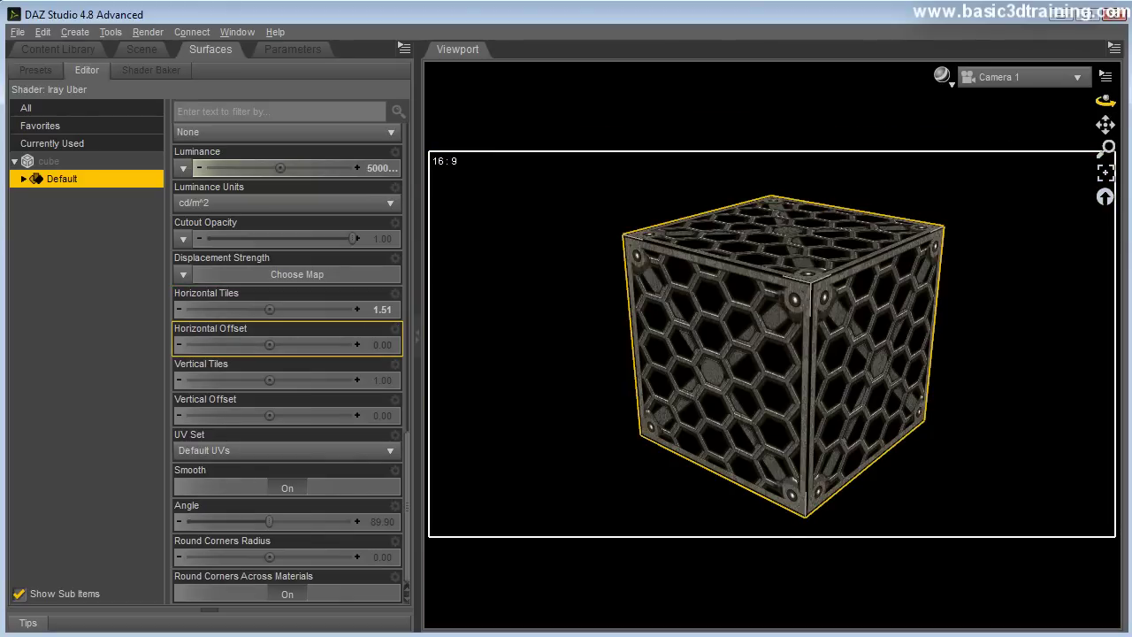
{"action": "left_click_drag", "start_coordinate": [1105, 102], "coordinate": [1066, 111]}
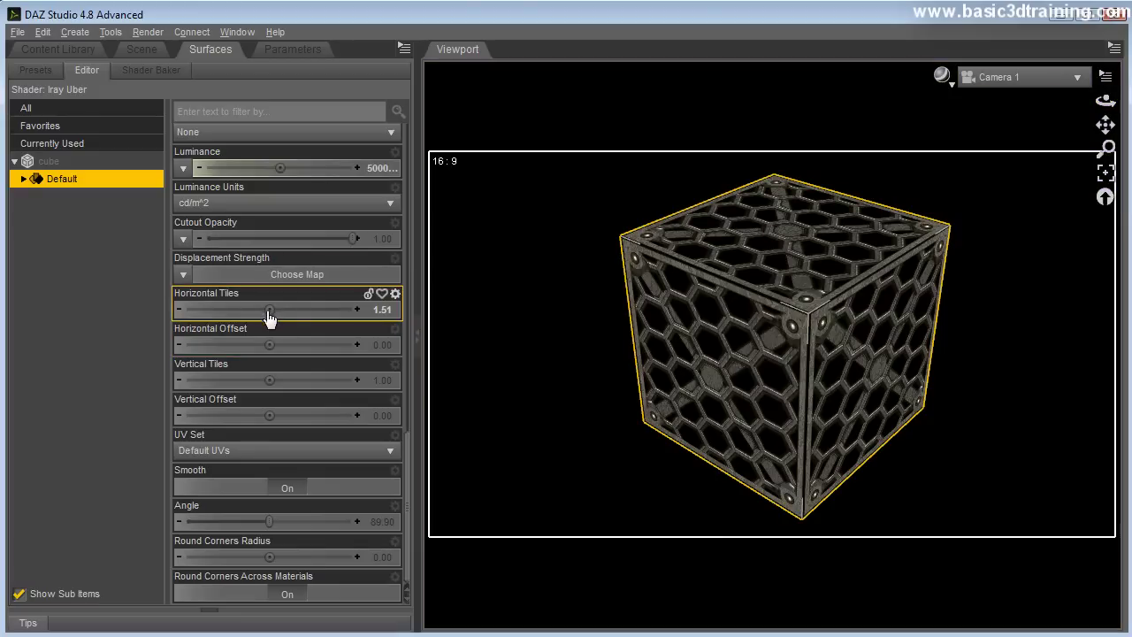
{"action": "mouse_move", "coordinate": [269, 312]}
{"action": "left_mouse_down"}
{"action": "mouse_move", "coordinate": [323, 309]}
{"action": "mouse_move", "coordinate": [285, 325]}
{"action": "left_mouse_up"}
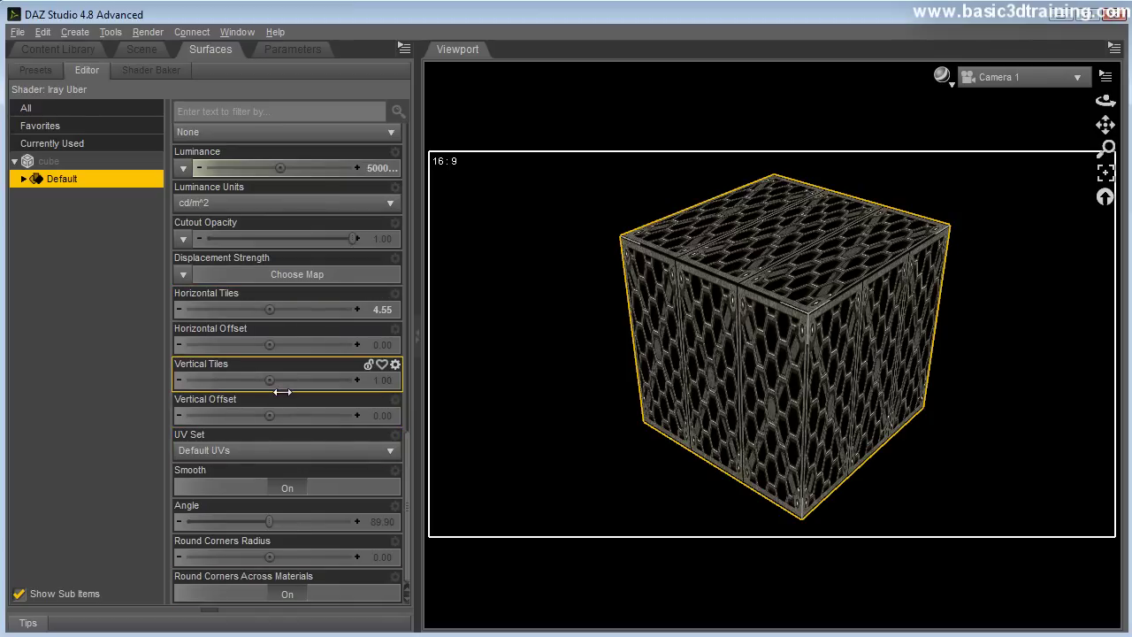
{"action": "left_click_drag", "start_coordinate": [282, 391], "coordinate": [314, 389]}
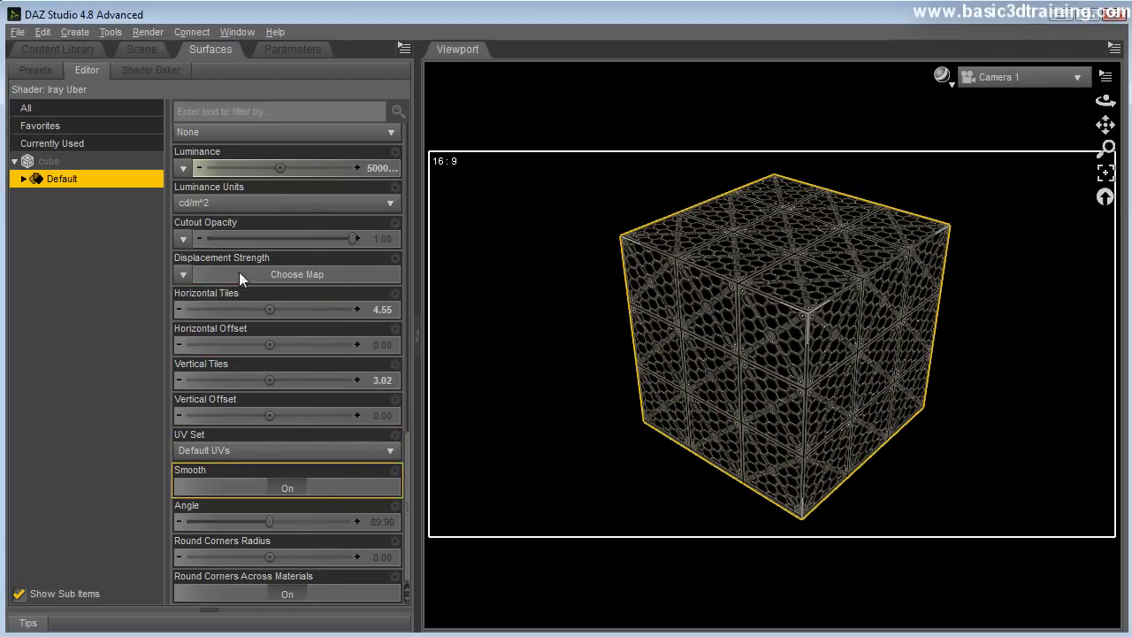
{"action": "scroll", "coordinate": [239, 221], "scroll_direction": "up", "scroll_amount": 1}
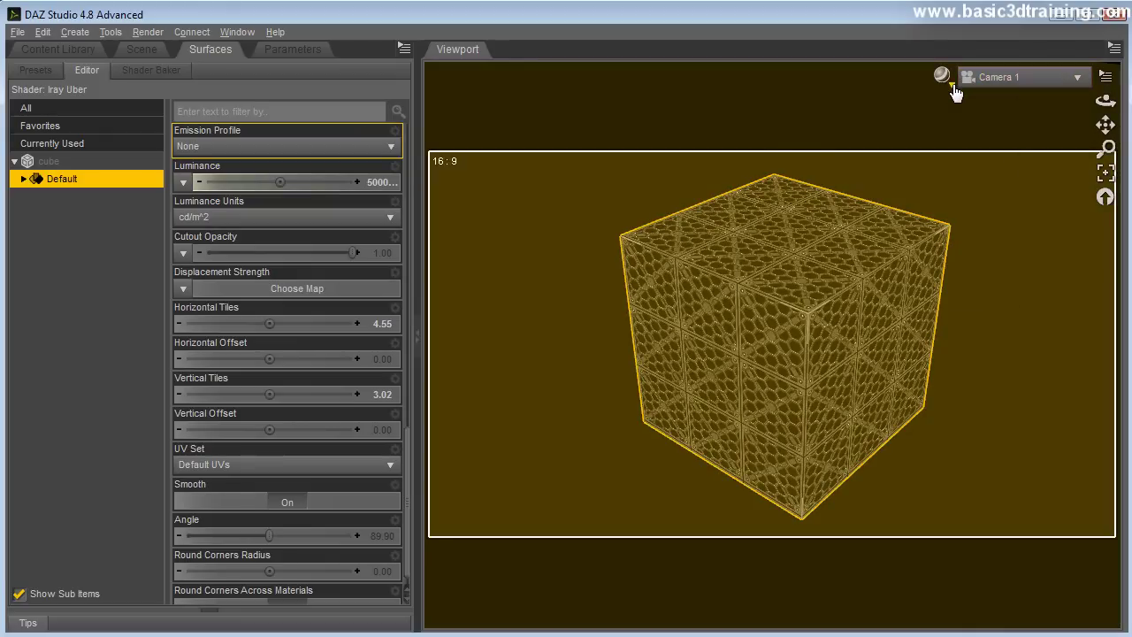
{"action": "left_click", "coordinate": [942, 76]}
{"action": "left_click", "coordinate": [916, 290]}
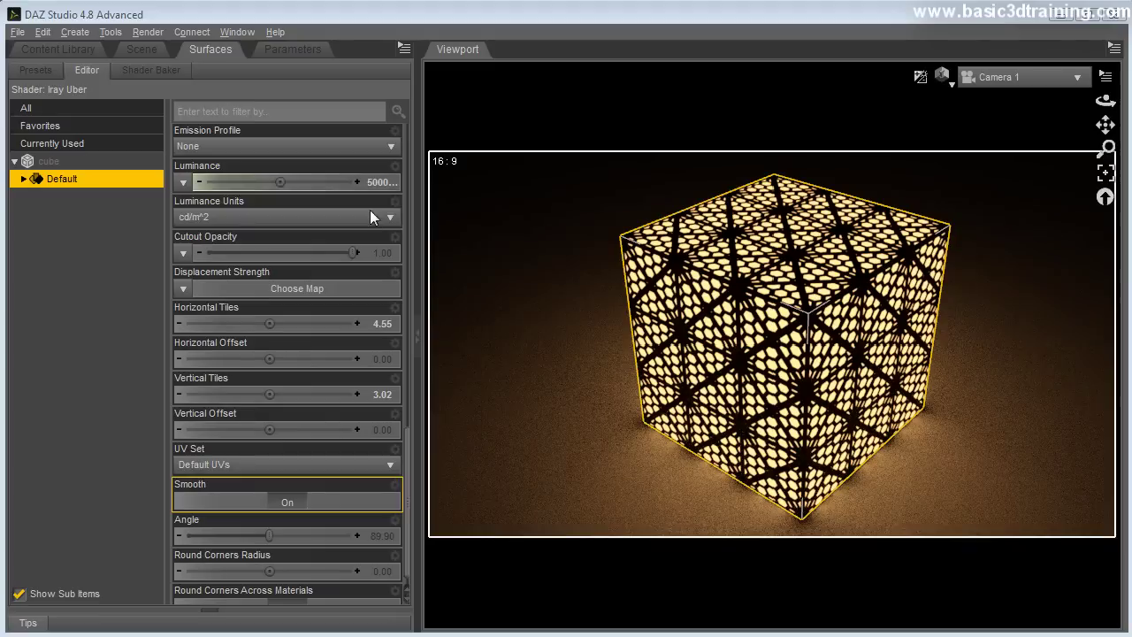
{"action": "left_click", "coordinate": [377, 324]}
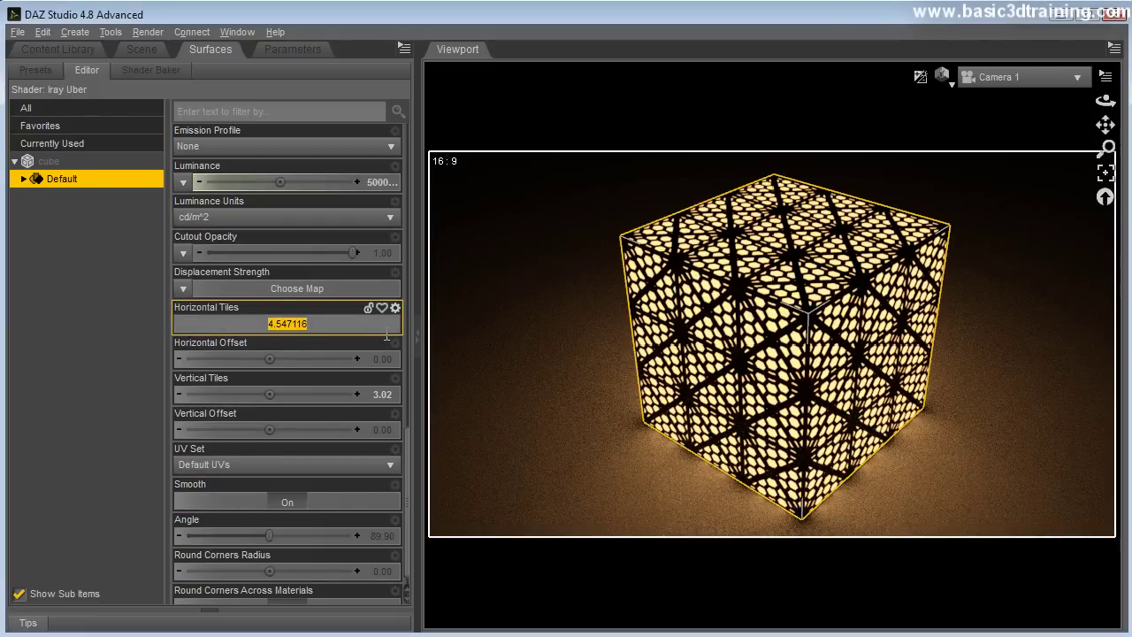
{"action": "type", "text": "1"}
{"action": "key", "text": "Return"}
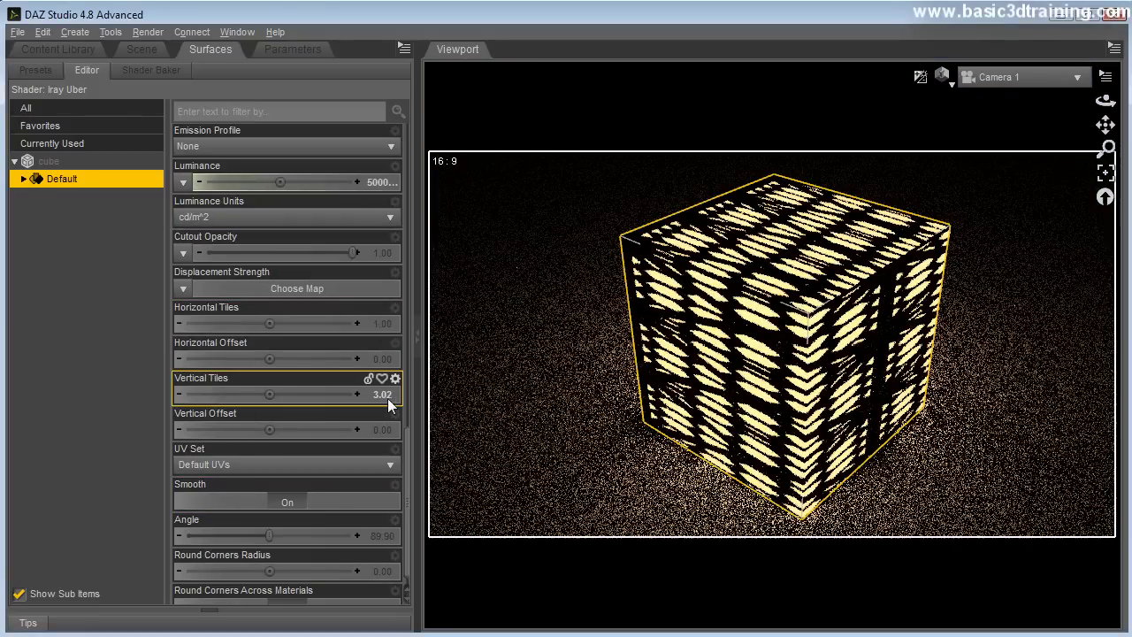
{"action": "left_click", "coordinate": [390, 397]}
{"action": "type", "text": "1"}
{"action": "key", "text": "Return"}
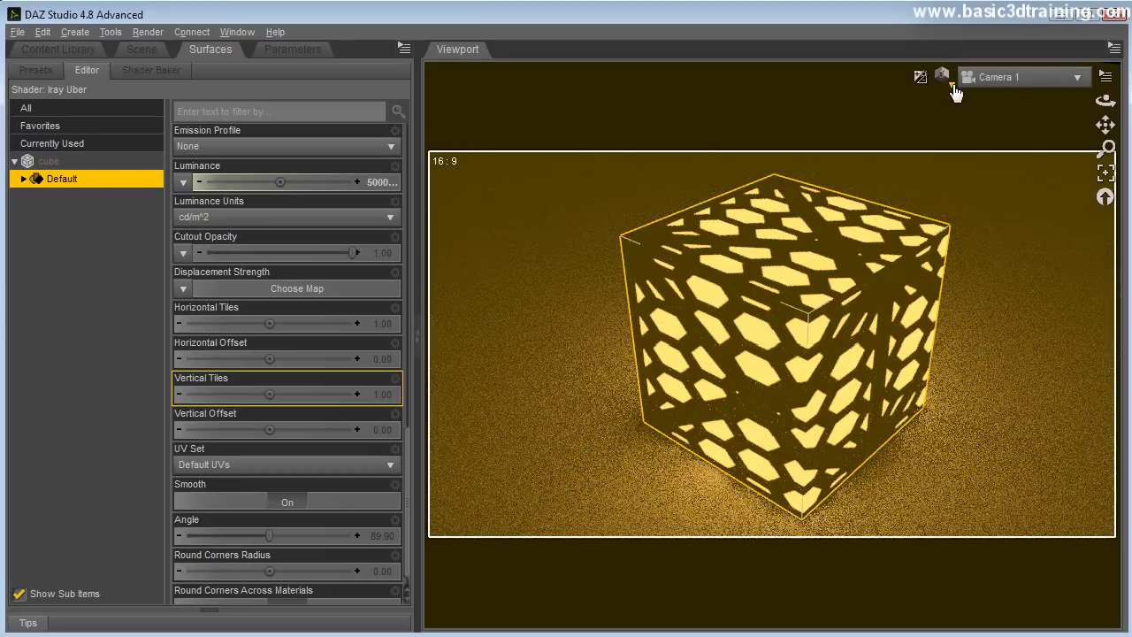
{"action": "left_click", "coordinate": [943, 76]}
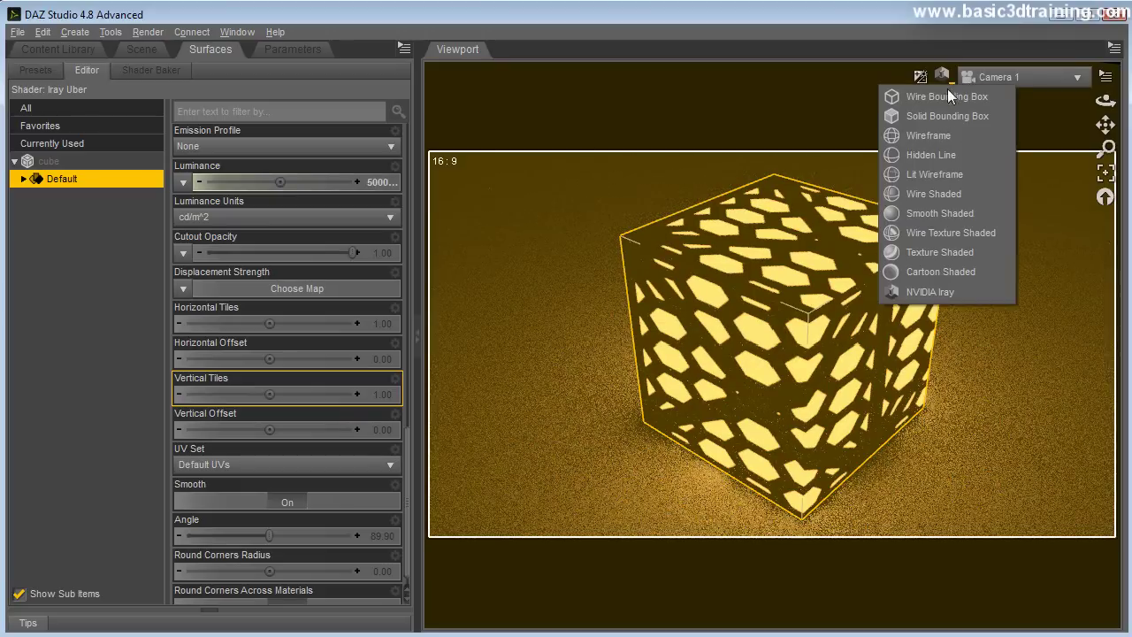
{"action": "left_click", "coordinate": [945, 270]}
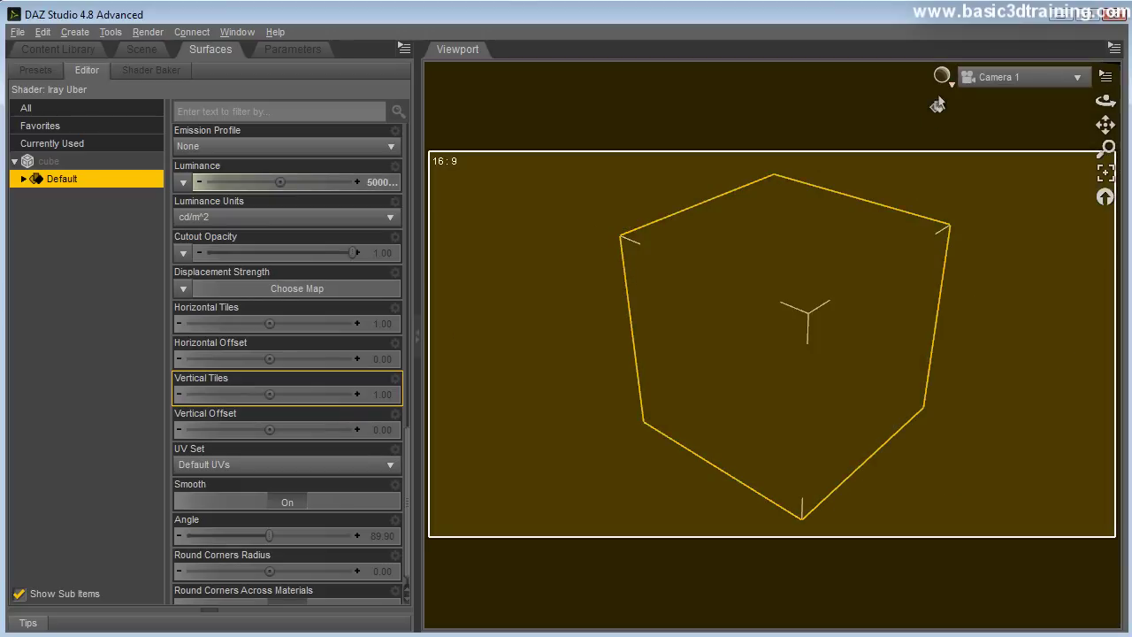
{"action": "left_click", "coordinate": [953, 85]}
{"action": "left_click", "coordinate": [929, 248]}
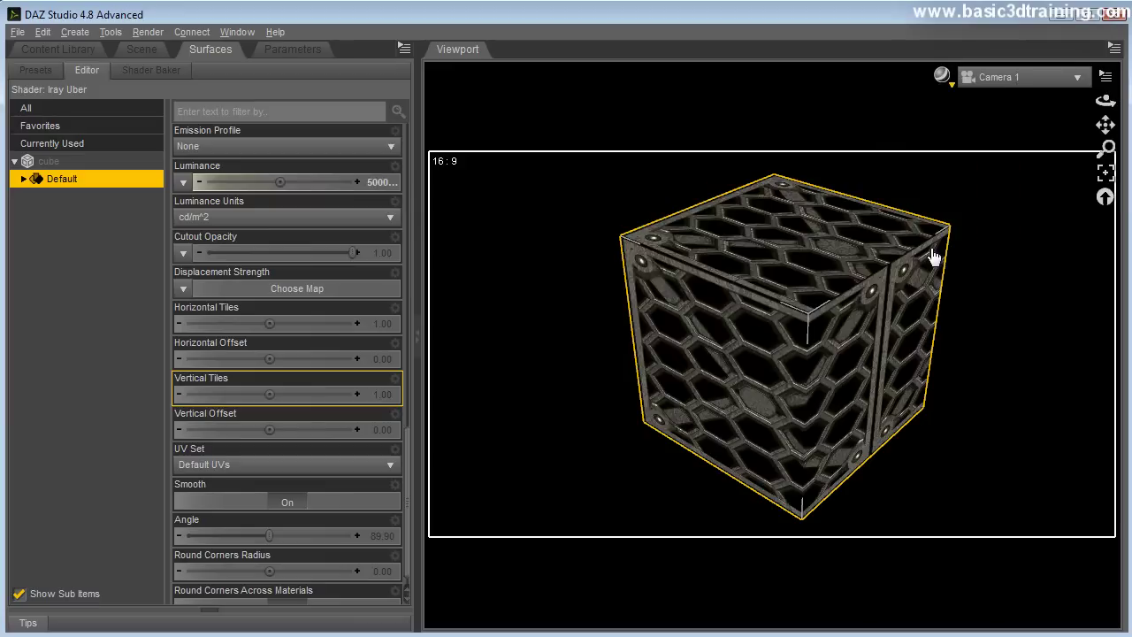
{"action": "left_click", "coordinate": [135, 47]}
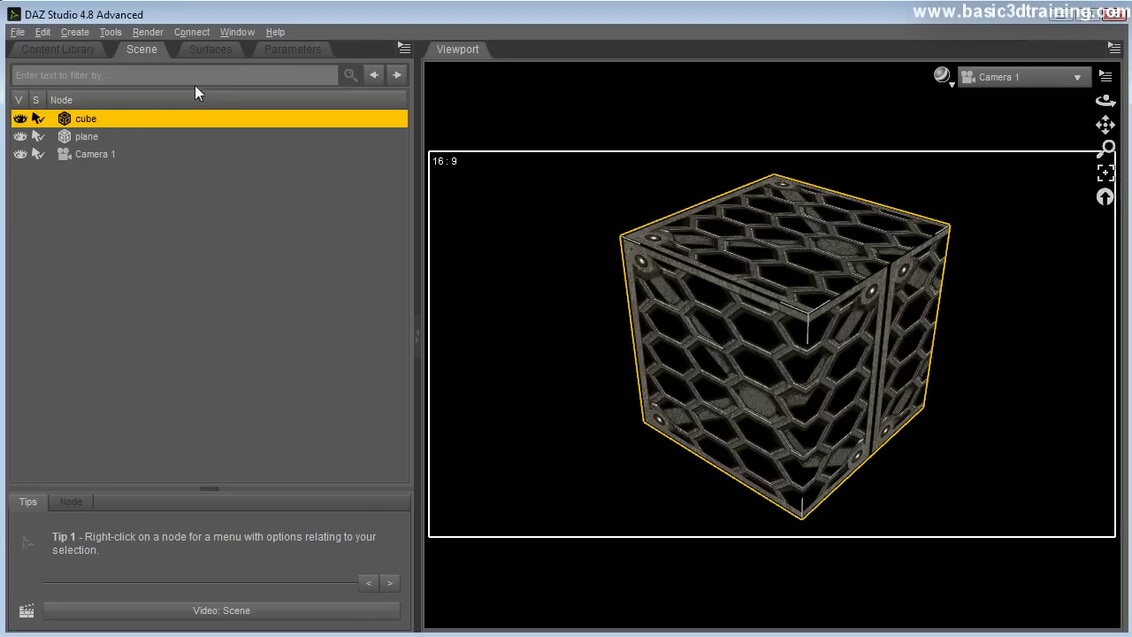
Show the Utilities and Grunge presets and try Tile 02 and Tile 03 Iray on the cube.
{"action": "left_click", "coordinate": [209, 53]}
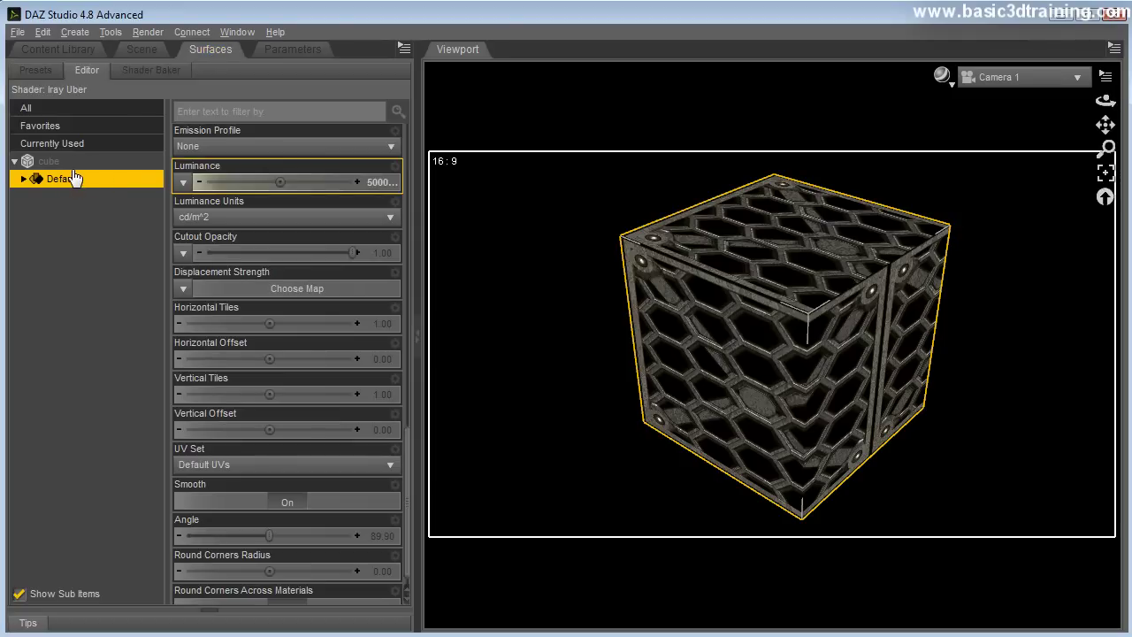
{"action": "left_click", "coordinate": [58, 50]}
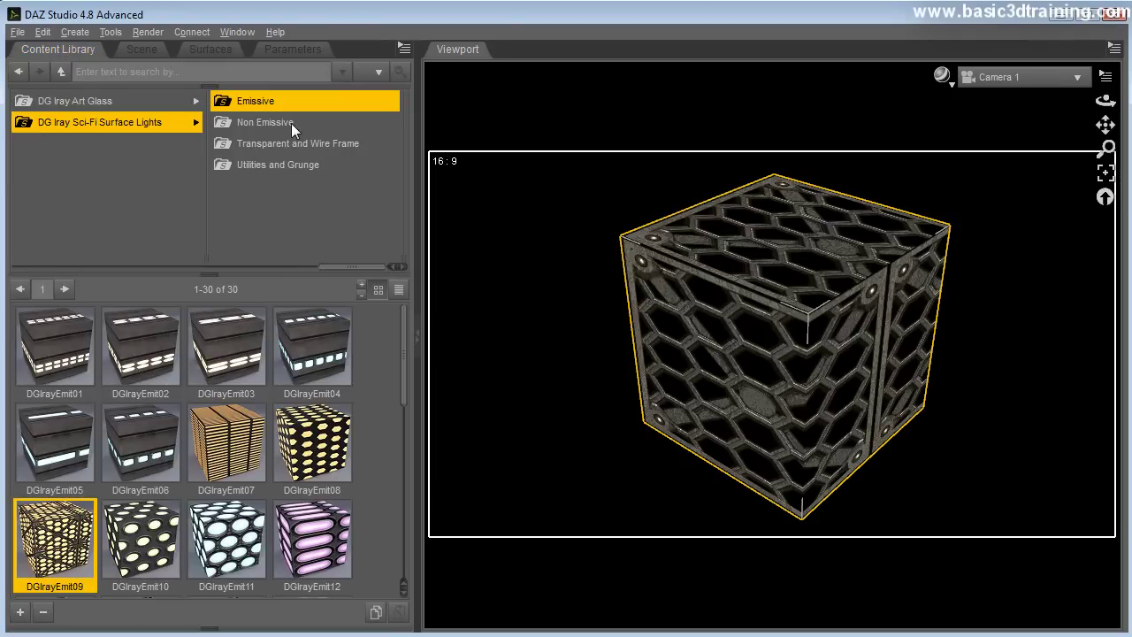
{"action": "left_click", "coordinate": [265, 165]}
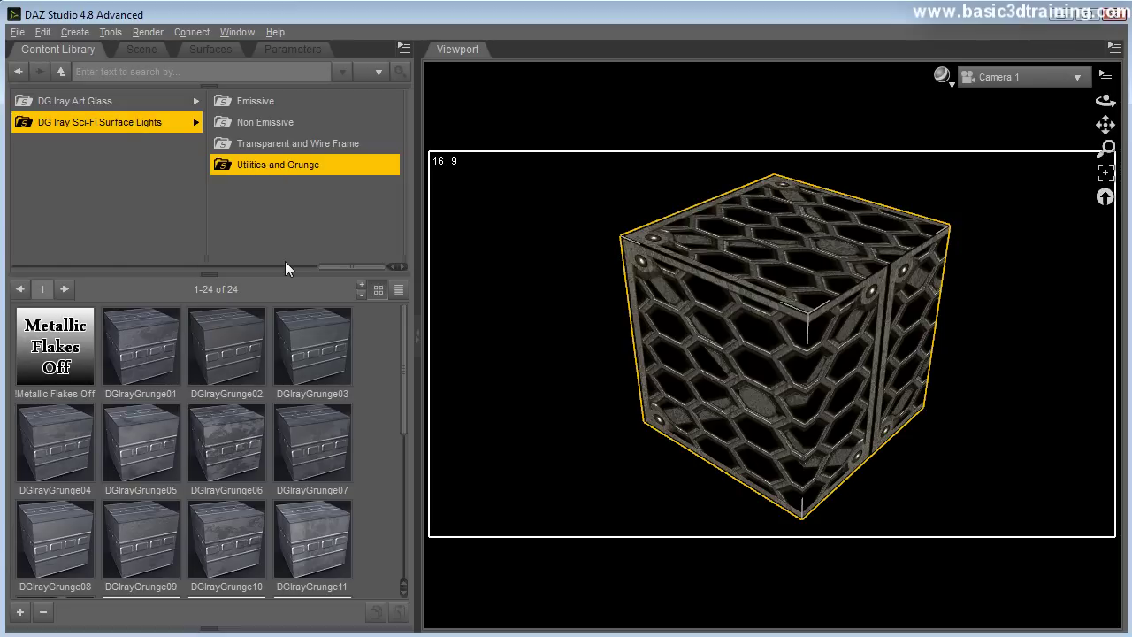
{"action": "left_click_drag", "start_coordinate": [409, 352], "coordinate": [422, 531]}
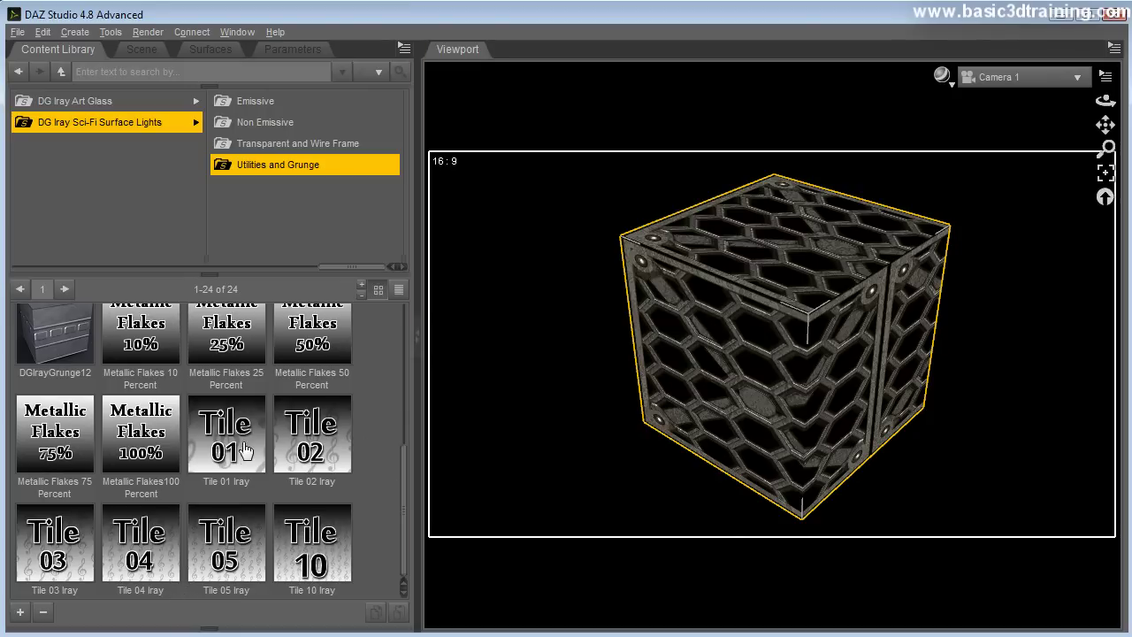
{"action": "double_click", "coordinate": [328, 439]}
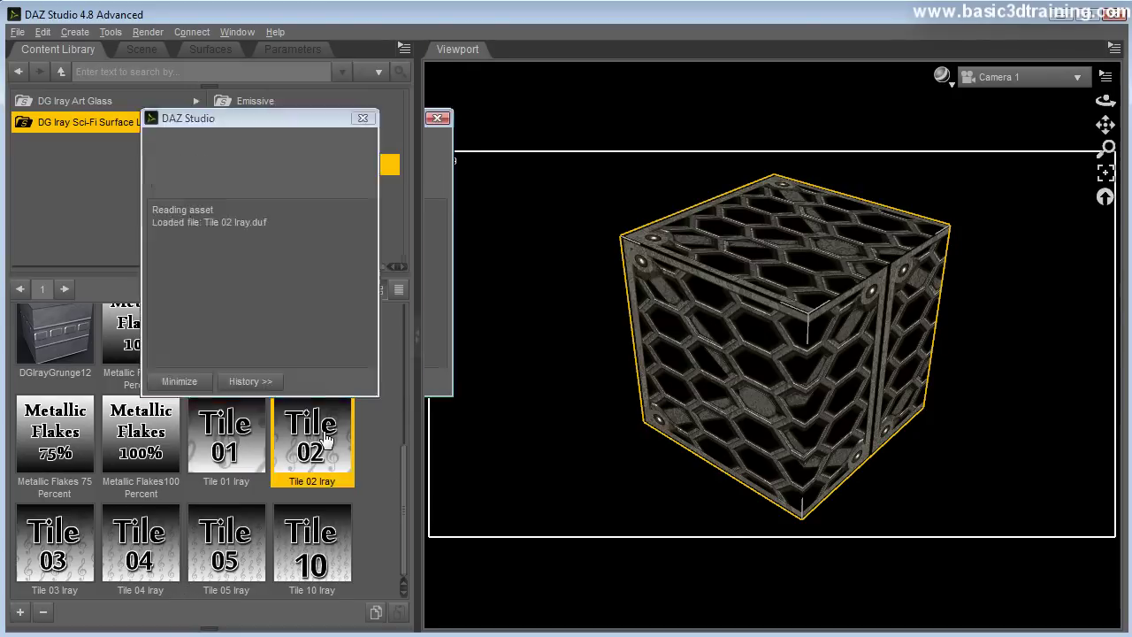
{"action": "double_click", "coordinate": [63, 553]}
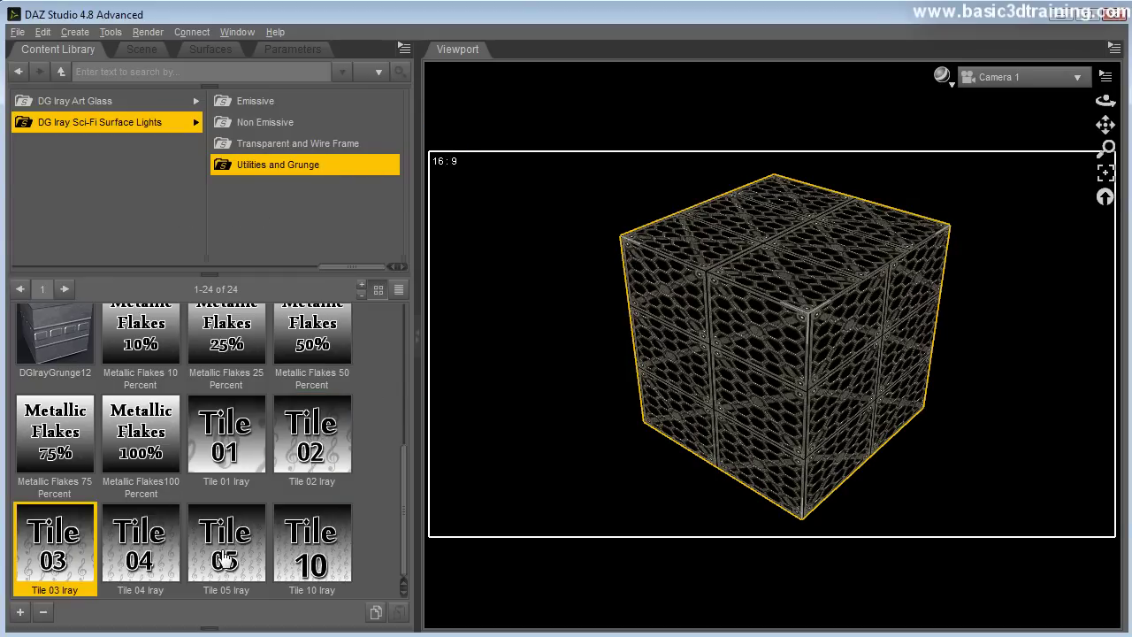
Try Tile 04, 05 and 10 Iray, then settle on Tile 01 Iray.
{"action": "left_click_drag", "start_coordinate": [226, 559], "coordinate": [212, 452]}
{"action": "double_click", "coordinate": [165, 574]}
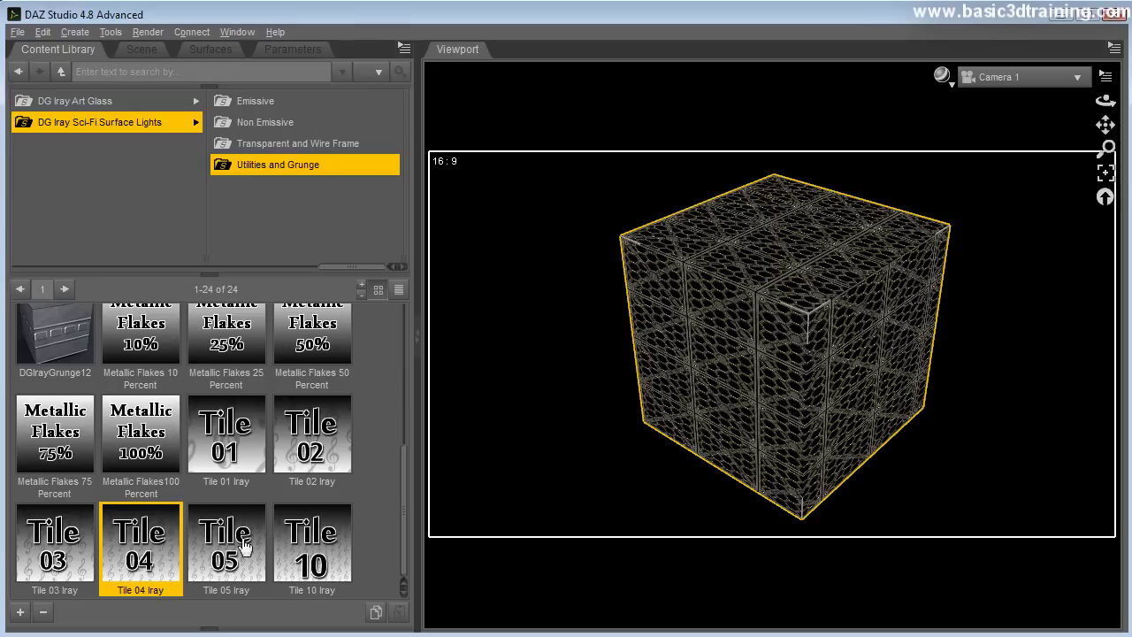
{"action": "double_click", "coordinate": [245, 547]}
{"action": "double_click", "coordinate": [314, 544]}
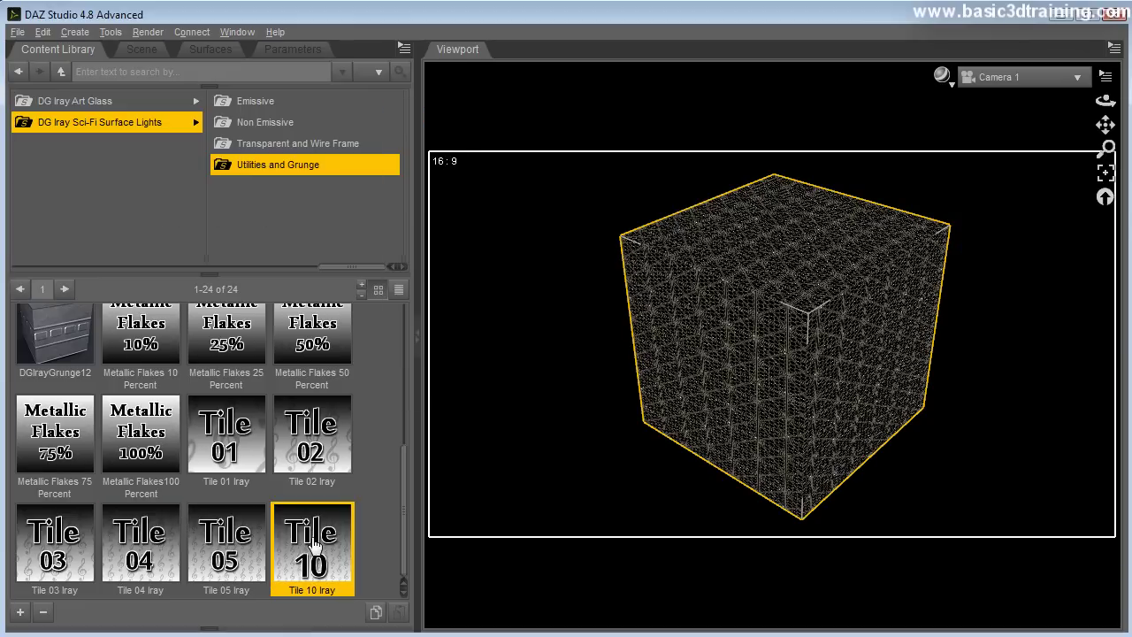
{"action": "double_click", "coordinate": [64, 554]}
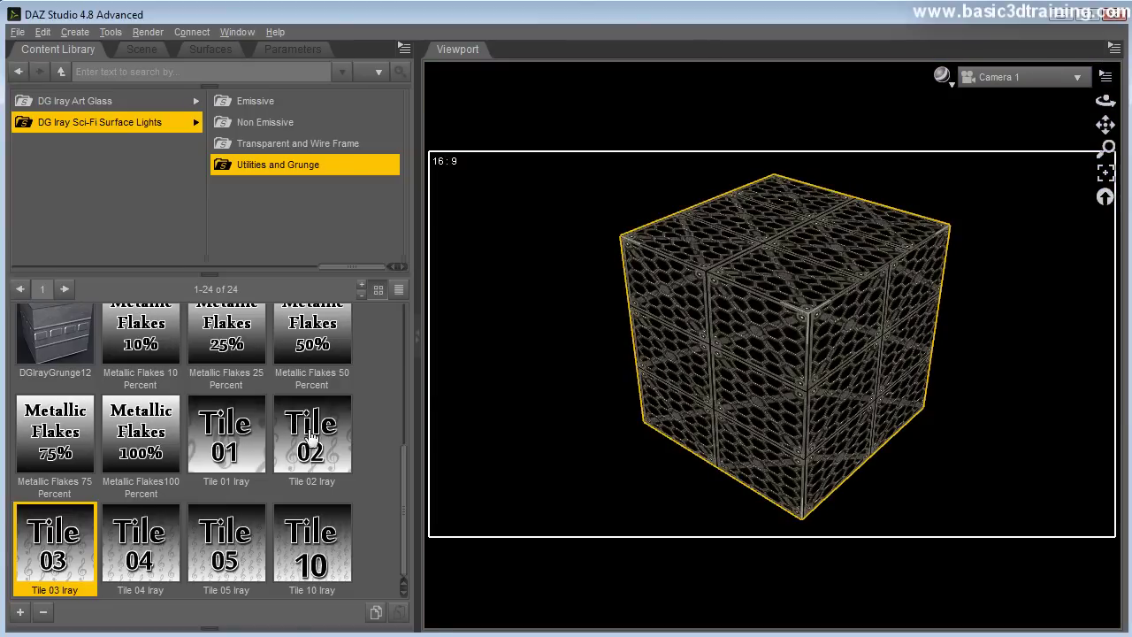
{"action": "double_click", "coordinate": [308, 432]}
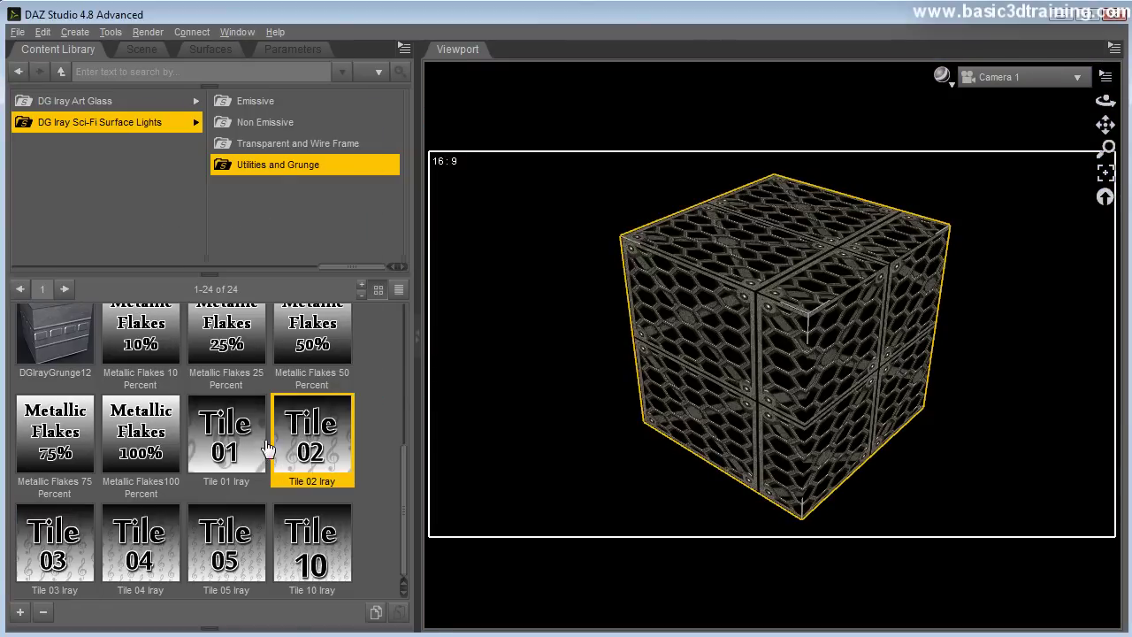
{"action": "double_click", "coordinate": [268, 449]}
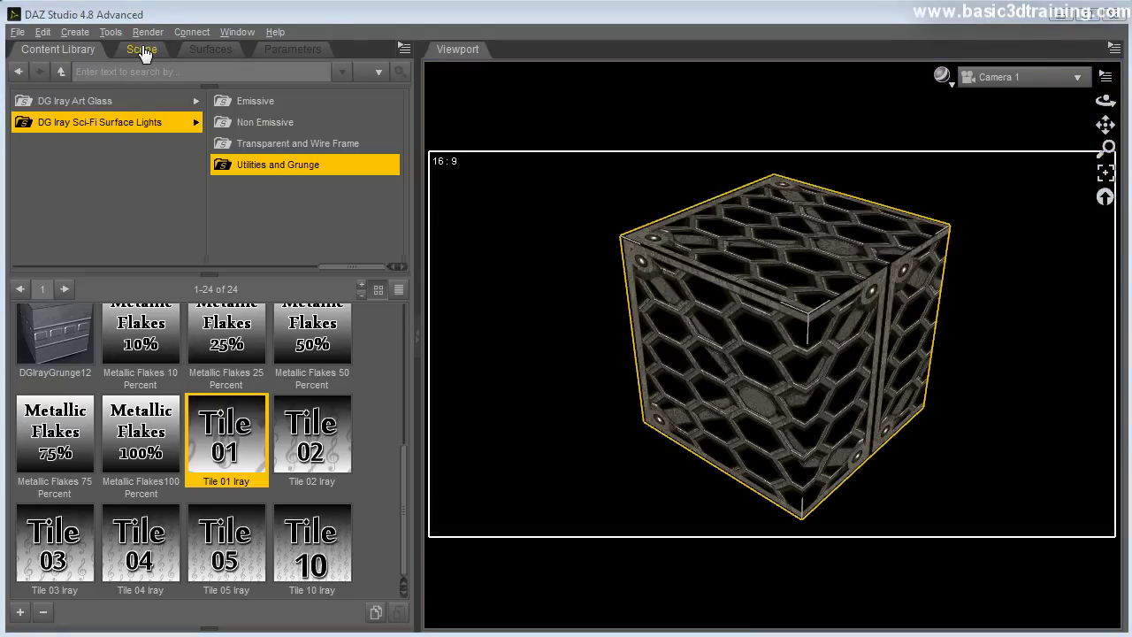
Set the cube surface's Horizontal Tiles to 1.52 in the Surfaces editor.
{"action": "left_click", "coordinate": [142, 51]}
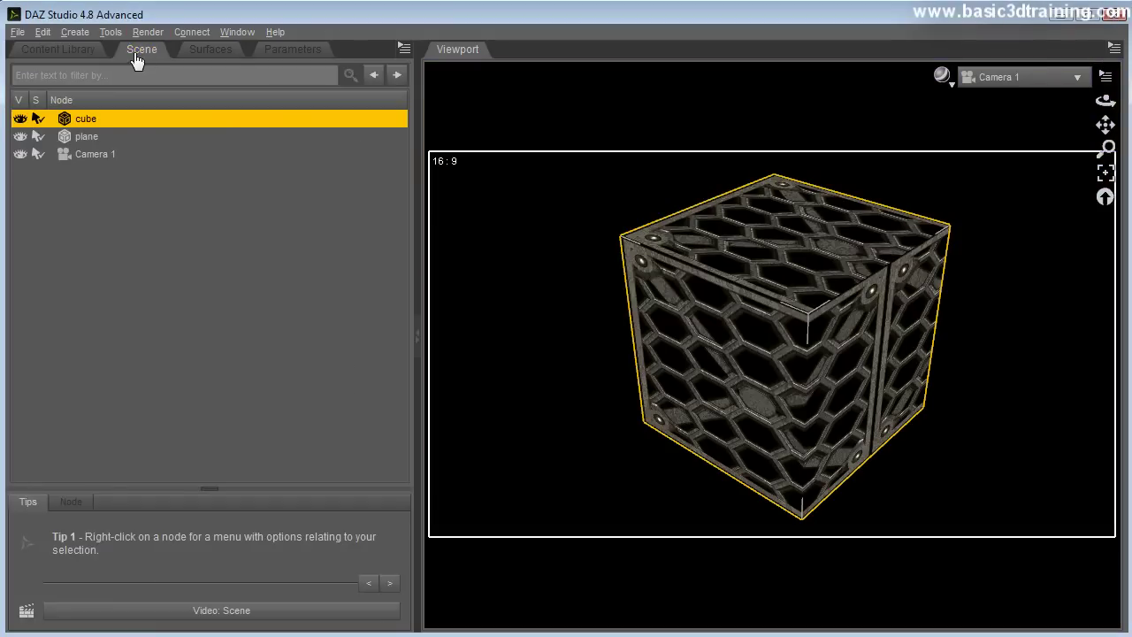
{"action": "left_click", "coordinate": [225, 50]}
{"action": "scroll", "coordinate": [292, 389], "scroll_direction": "down", "scroll_amount": 1}
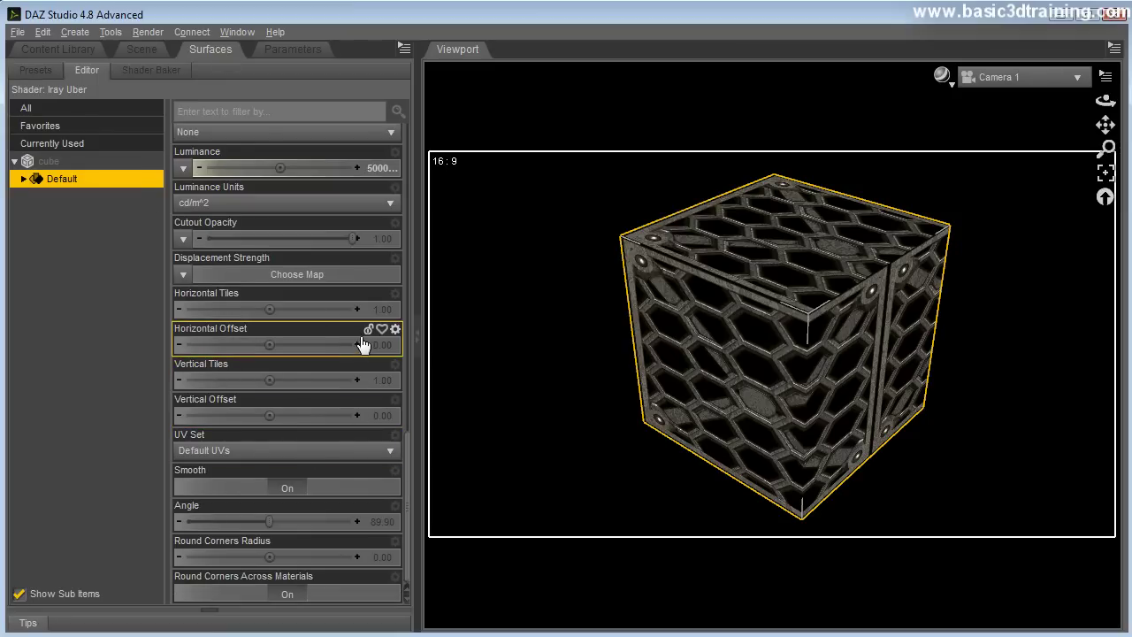
{"action": "left_click", "coordinate": [383, 309]}
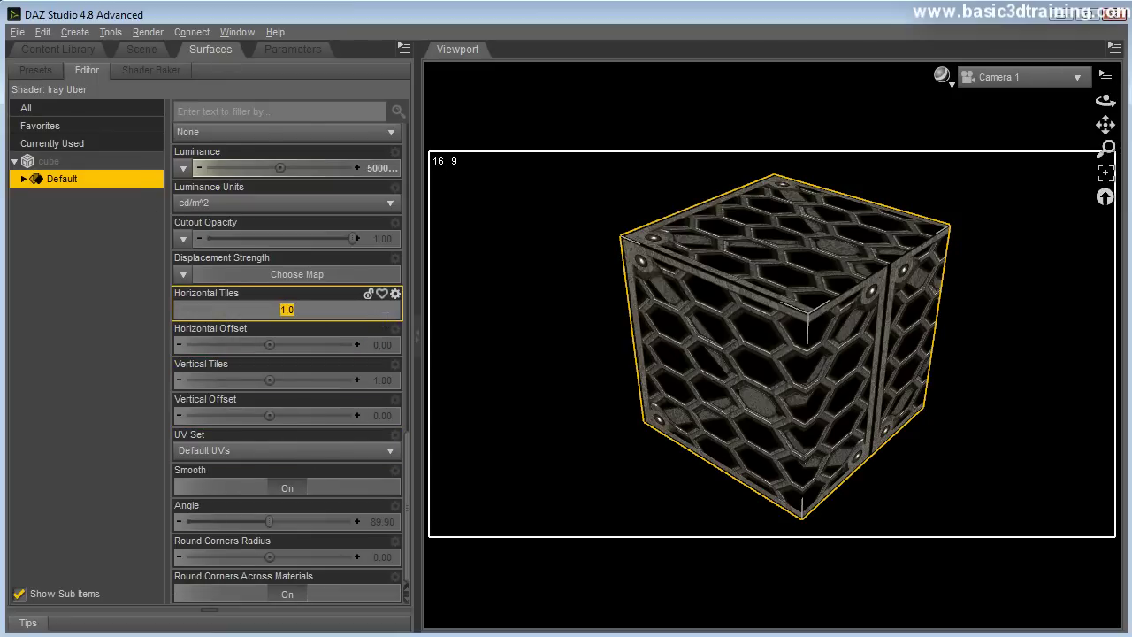
{"action": "type", "text": "1.52"}
{"action": "key", "text": "Return"}
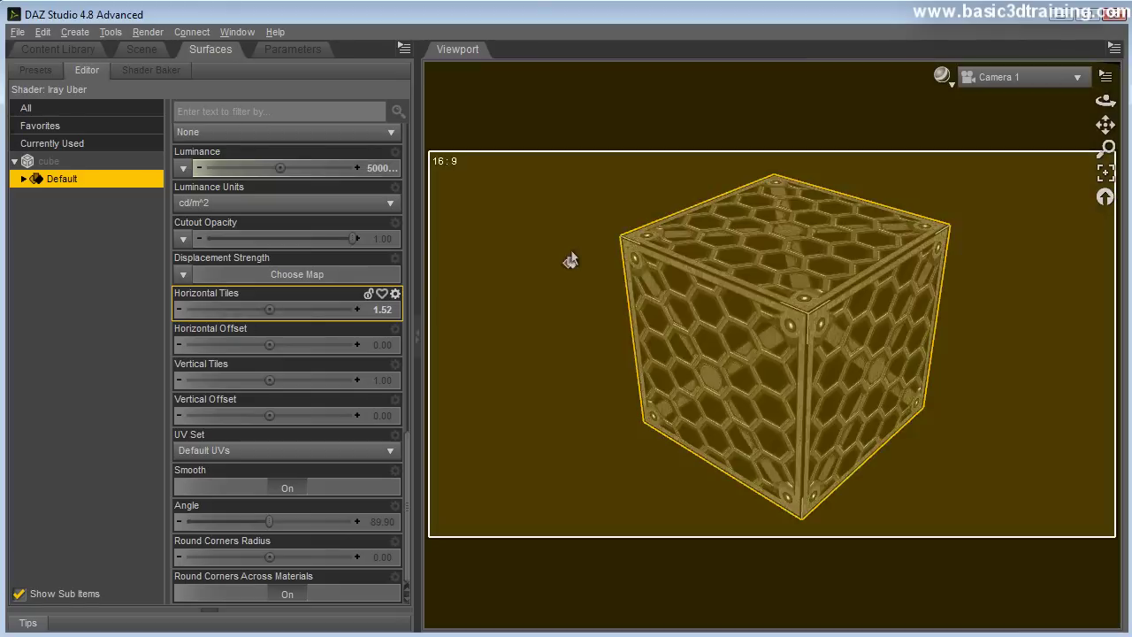
{"action": "left_click_drag", "start_coordinate": [1106, 124], "coordinate": [1093, 117]}
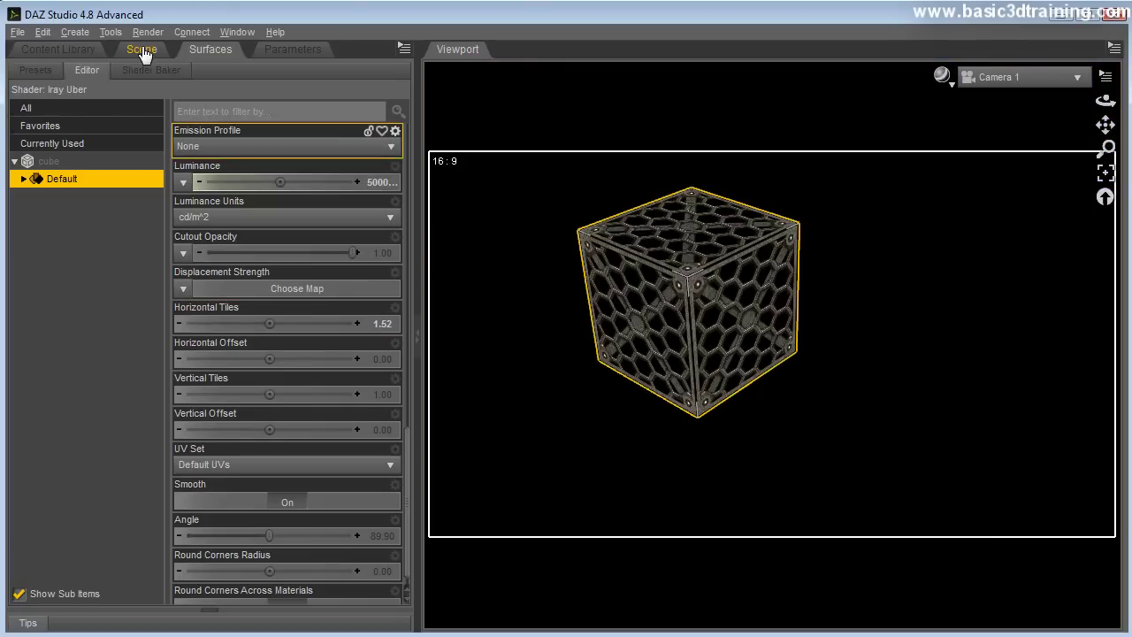
{"action": "left_click", "coordinate": [141, 49]}
Create a new cube primitive, cube 2, via New Primitive.
{"action": "left_click", "coordinate": [77, 33]}
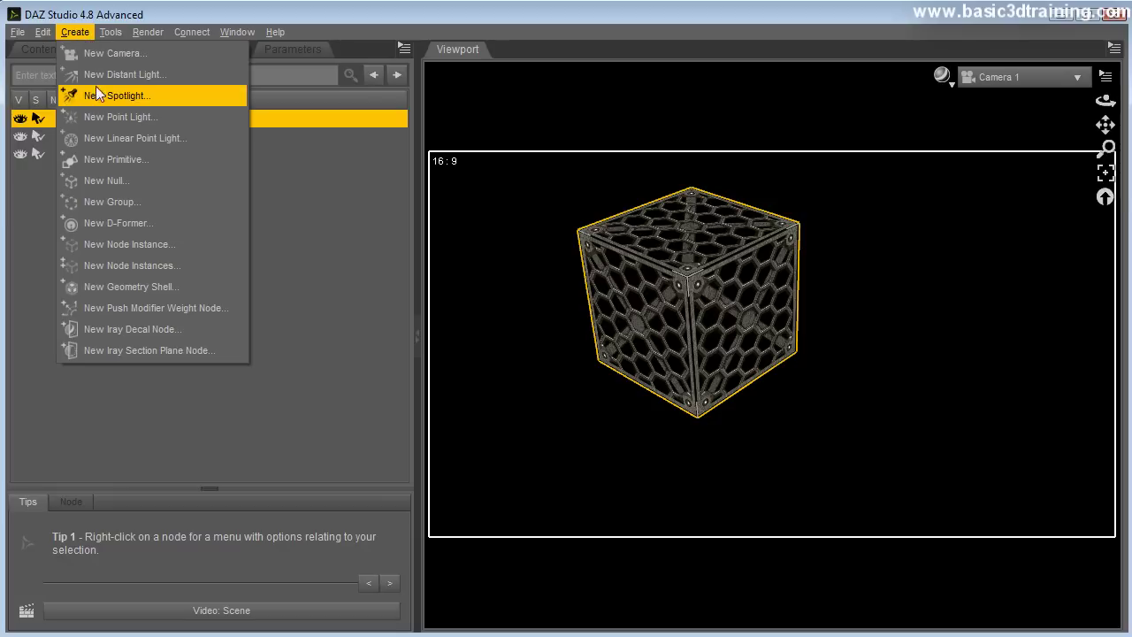
{"action": "left_click", "coordinate": [95, 161]}
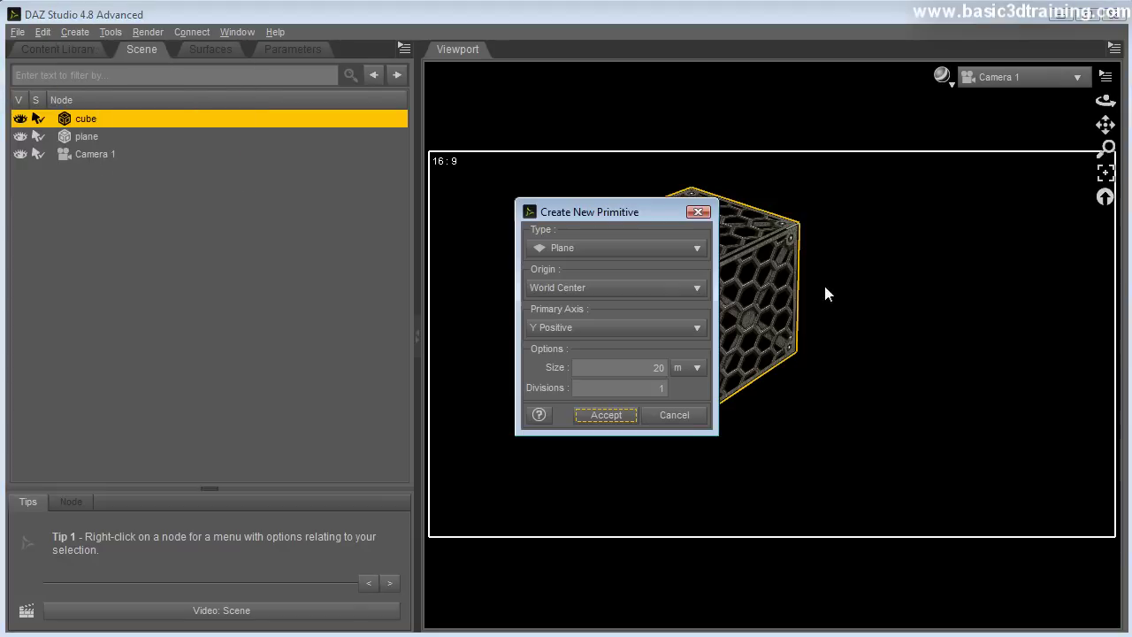
{"action": "left_click", "coordinate": [544, 250]}
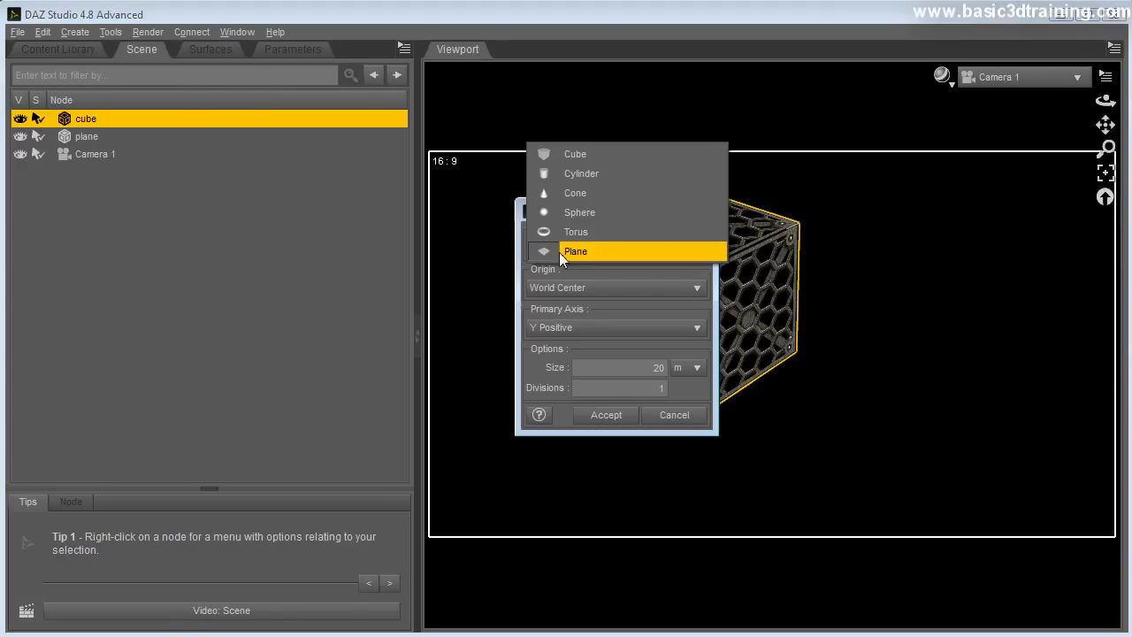
{"action": "left_click", "coordinate": [570, 154]}
{"action": "left_click", "coordinate": [607, 416]}
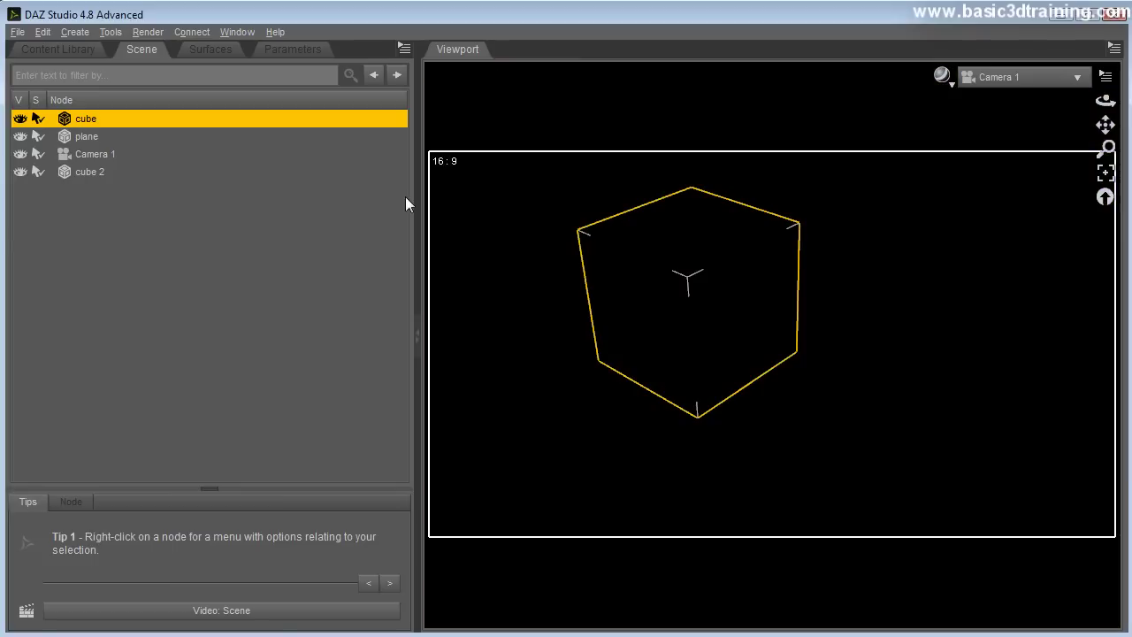
Move cube 2 down and to the right of the first cube with Translate.
{"action": "left_click", "coordinate": [86, 171]}
{"action": "left_click", "coordinate": [110, 32]}
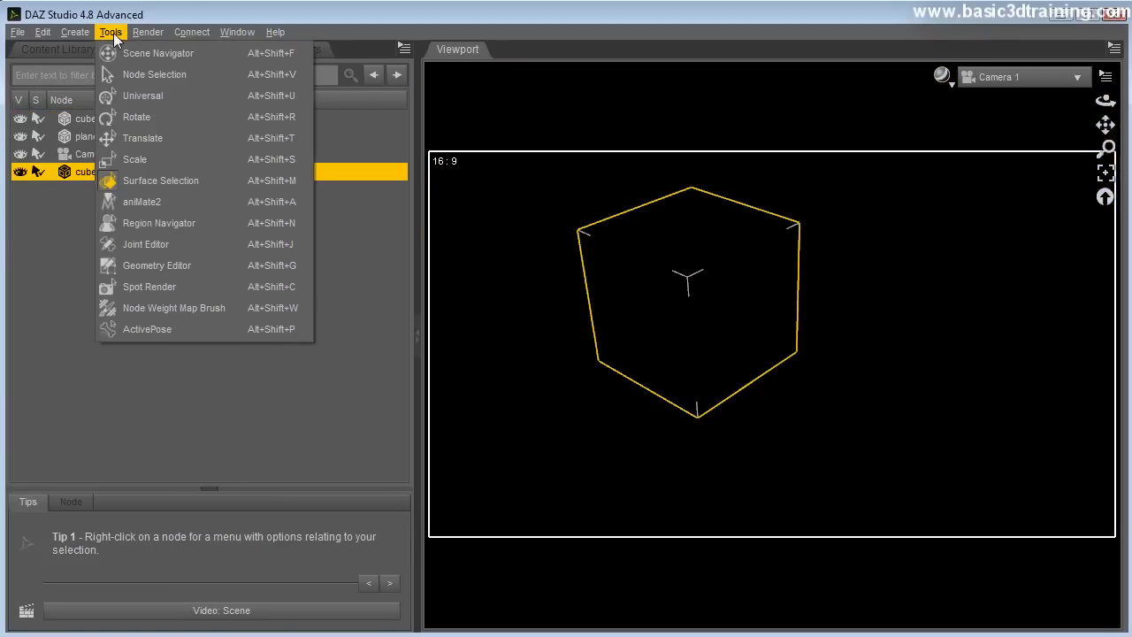
{"action": "left_click", "coordinate": [149, 136]}
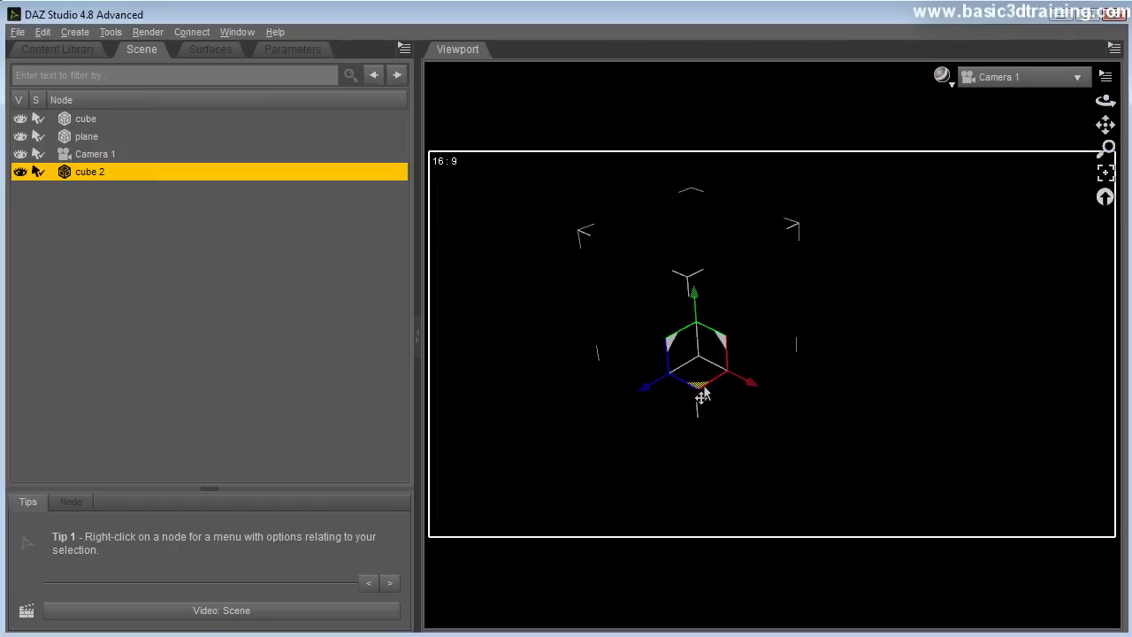
{"action": "left_click_drag", "start_coordinate": [733, 397], "coordinate": [918, 506]}
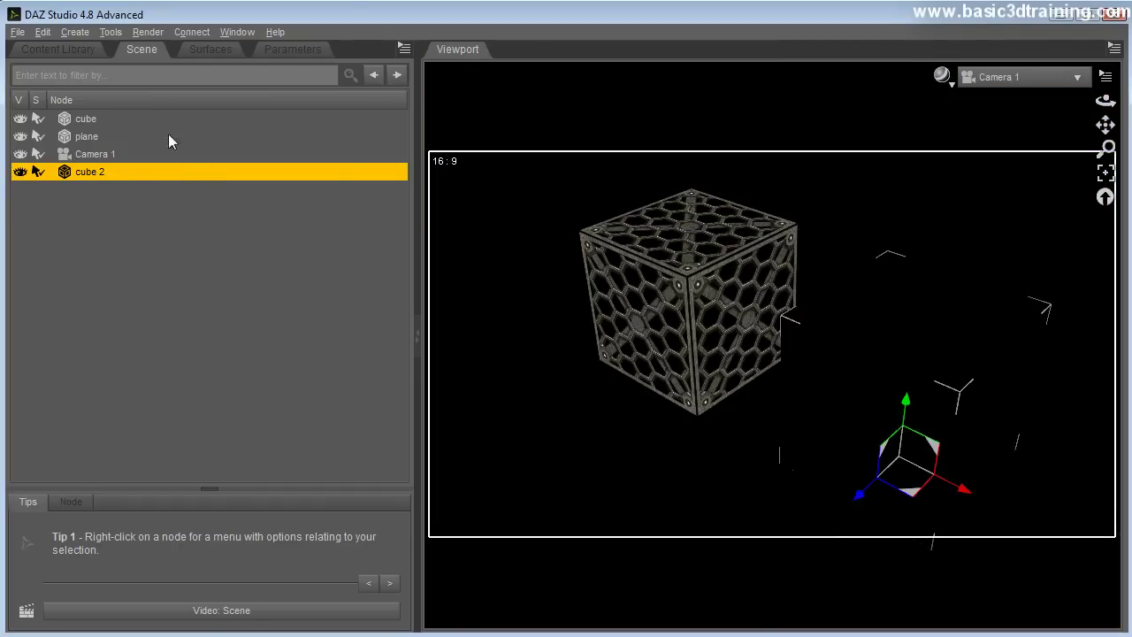
Apply the Emissive DGIrayEmit19 sci-fi preset to cube 2, then start an Iray render.
{"action": "left_click", "coordinate": [215, 49]}
{"action": "left_click", "coordinate": [44, 162]}
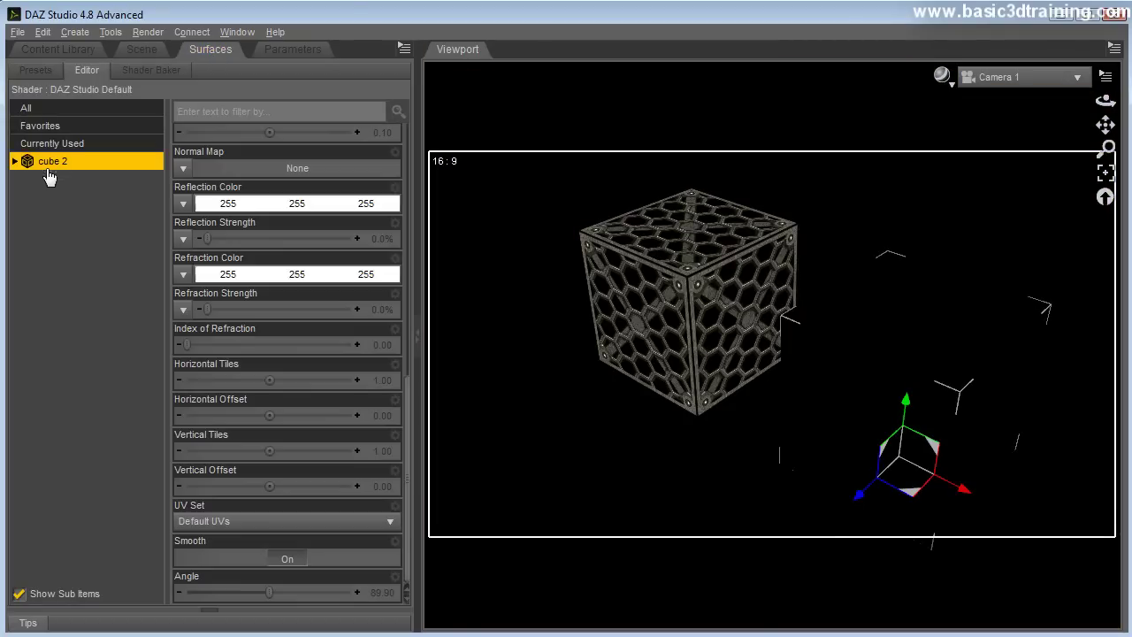
{"action": "left_click", "coordinate": [53, 50]}
{"action": "left_click", "coordinate": [237, 124]}
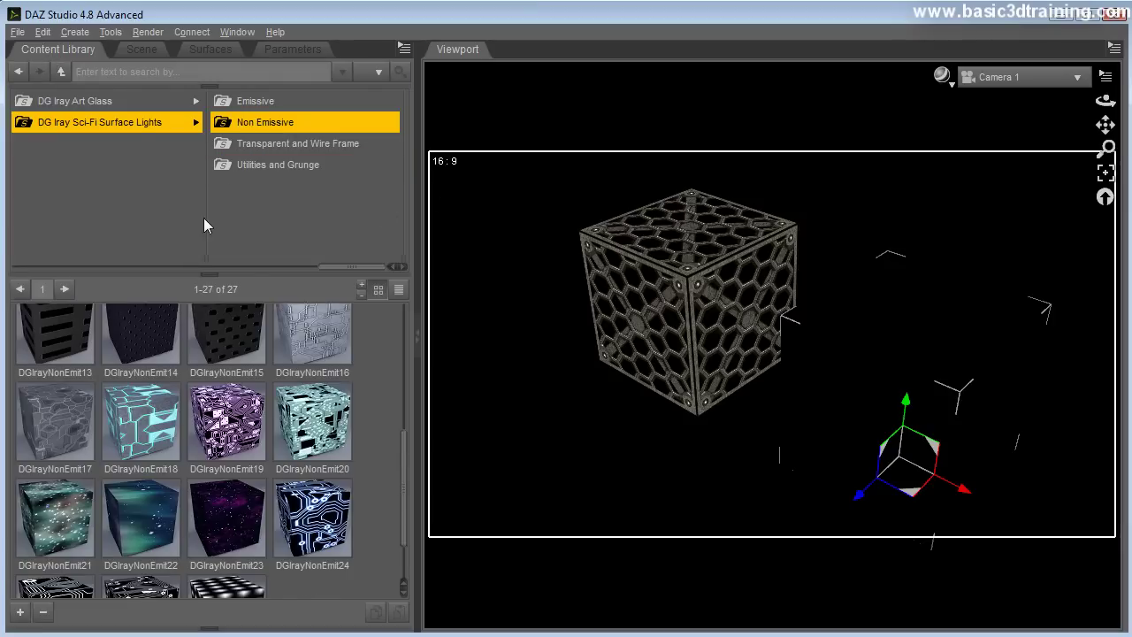
{"action": "left_click_drag", "start_coordinate": [409, 493], "coordinate": [422, 346]}
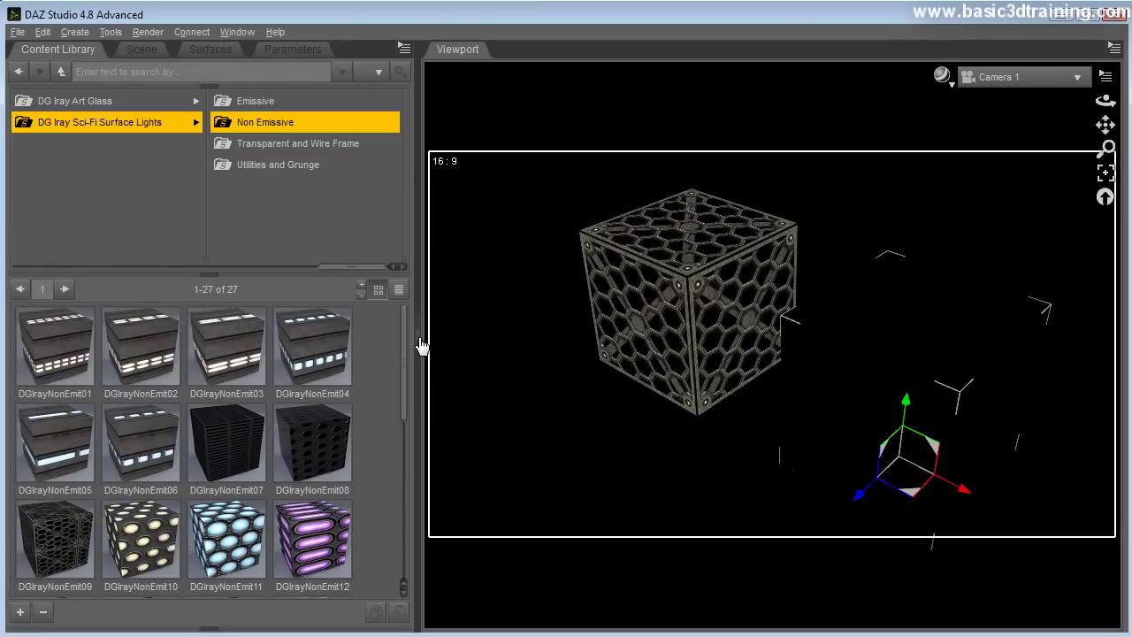
{"action": "left_click", "coordinate": [253, 101]}
{"action": "scroll", "coordinate": [340, 376], "scroll_direction": "down", "scroll_amount": 3}
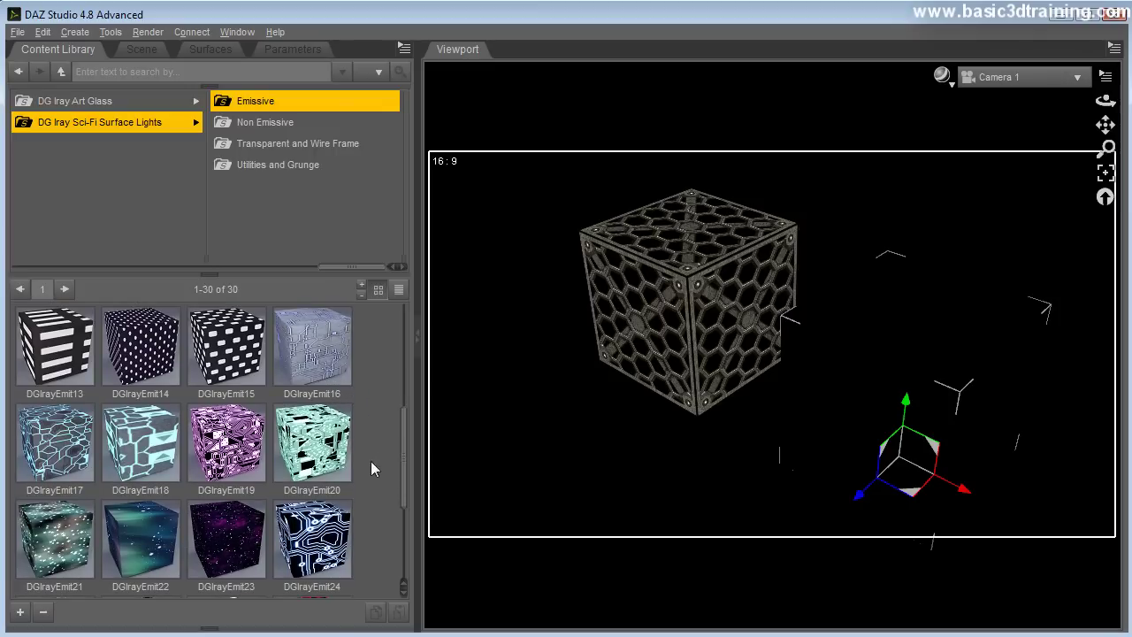
{"action": "double_click", "coordinate": [229, 446]}
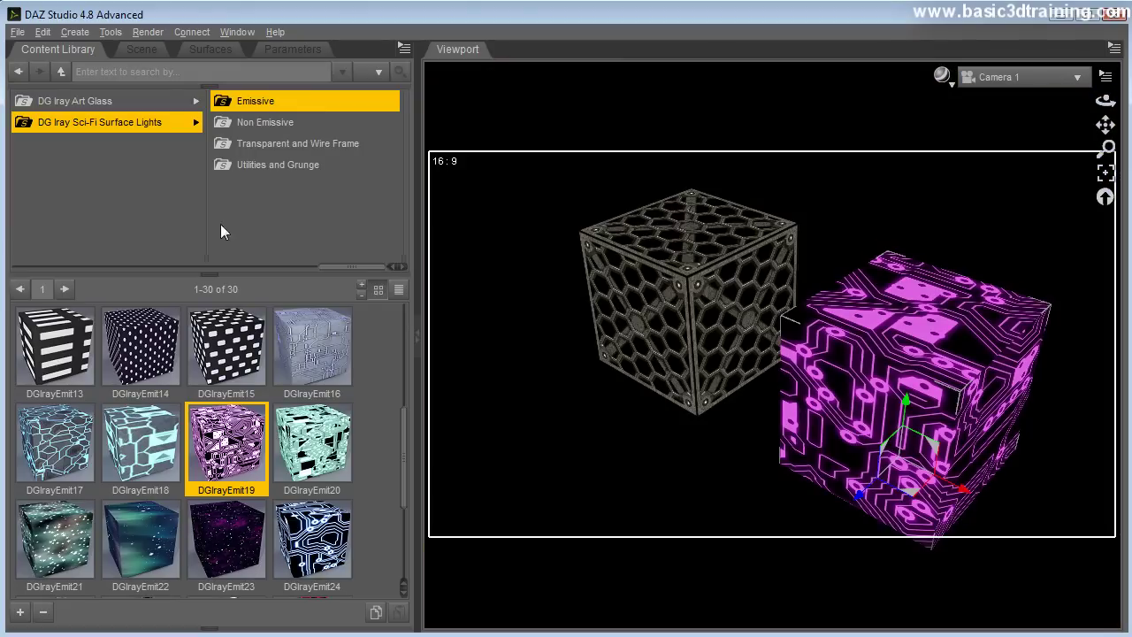
{"action": "left_click", "coordinate": [147, 31]}
{"action": "left_click", "coordinate": [156, 49]}
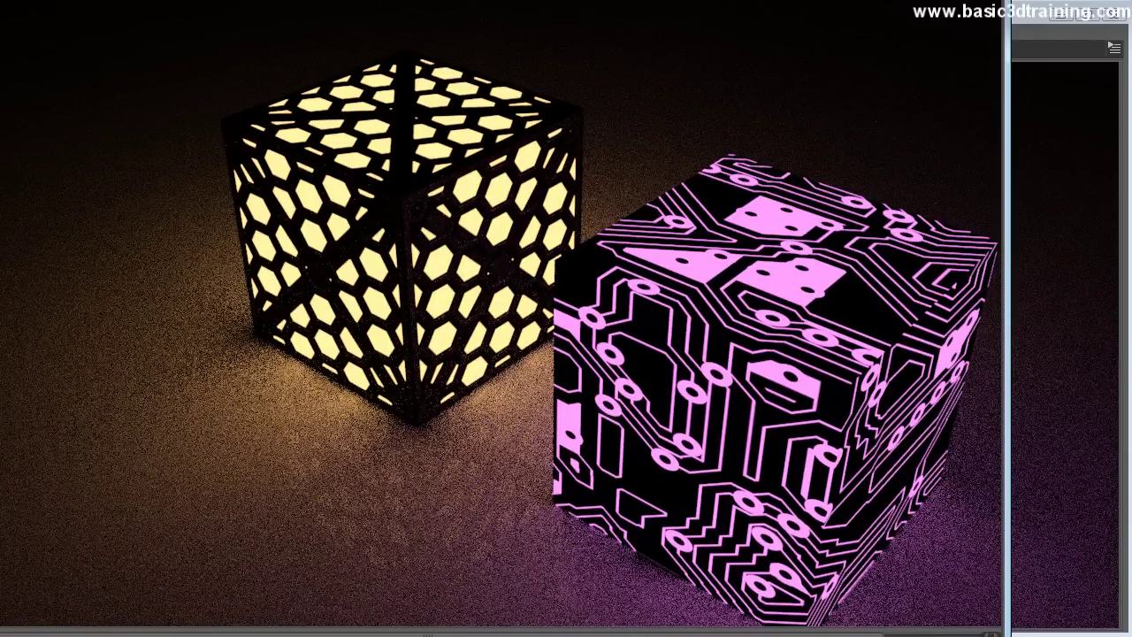
Cancel the running Iray render and close the Render window.
{"action": "left_click_drag", "start_coordinate": [356, 630], "coordinate": [357, 520]}
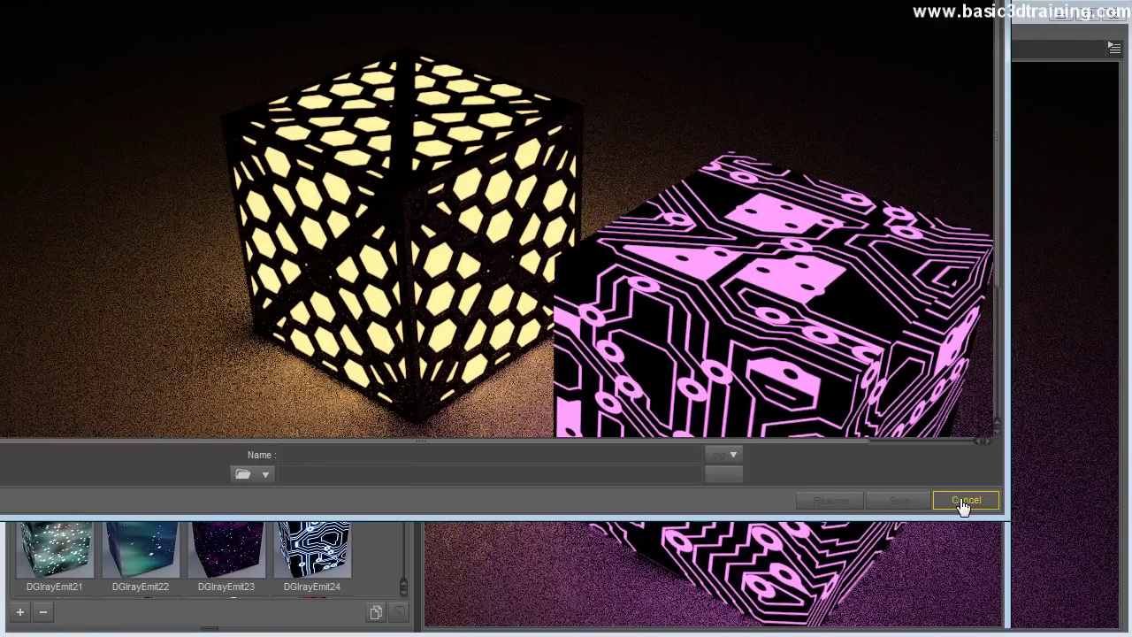
{"action": "left_click", "coordinate": [966, 500]}
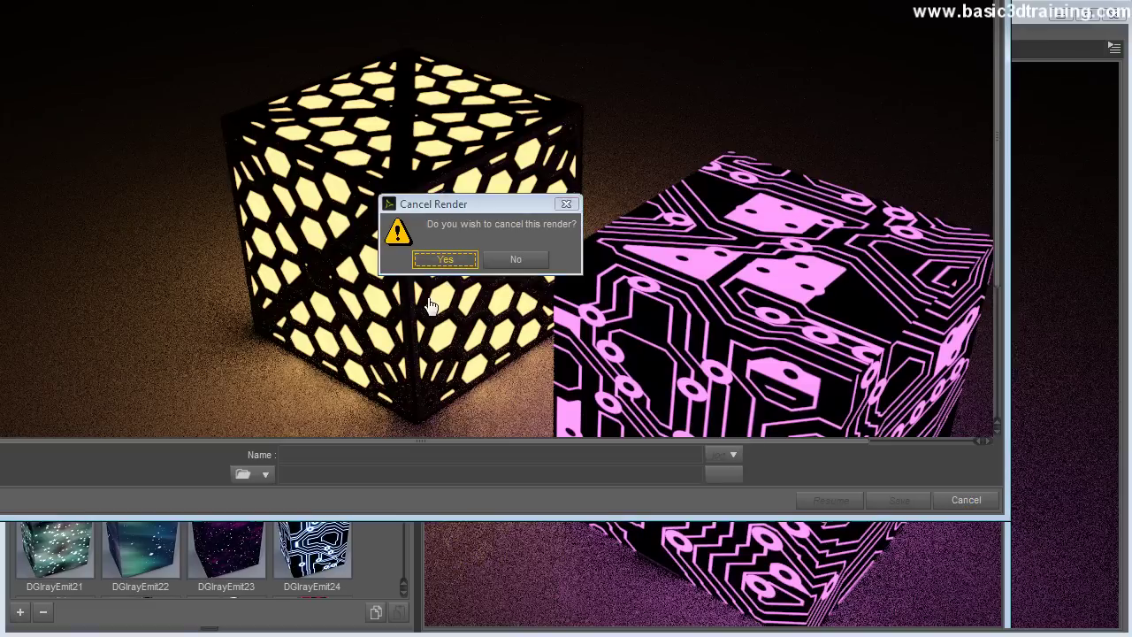
{"action": "left_click", "coordinate": [445, 263]}
{"action": "left_click", "coordinate": [966, 500]}
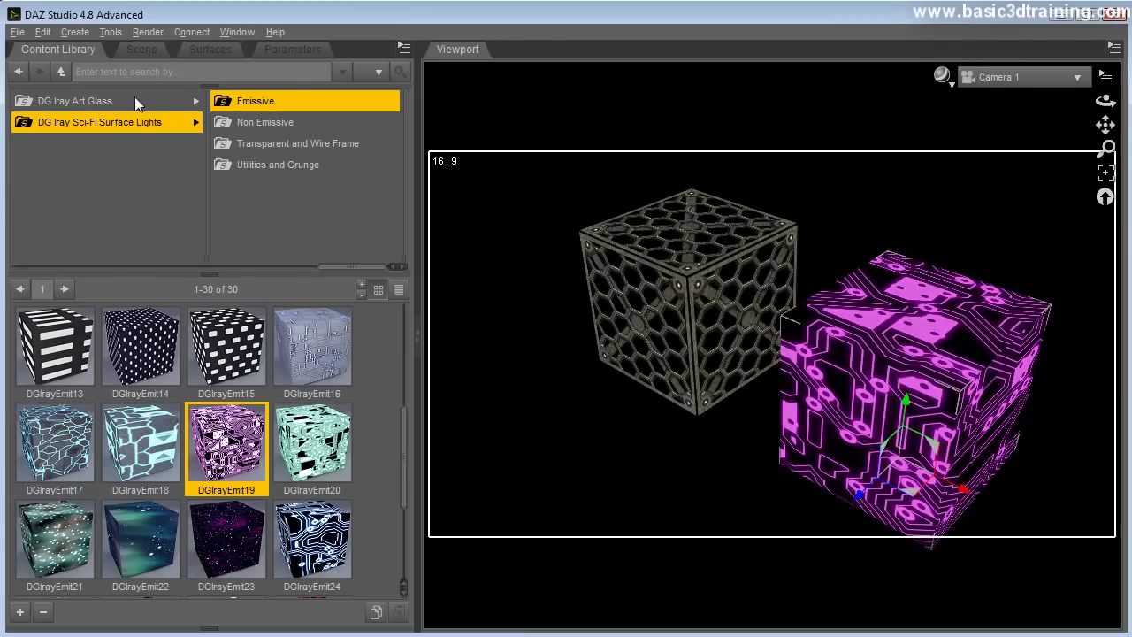
Apply the Non Emissive DGIrayNonEmit19 preset to cube 2.
{"action": "left_click", "coordinate": [142, 50]}
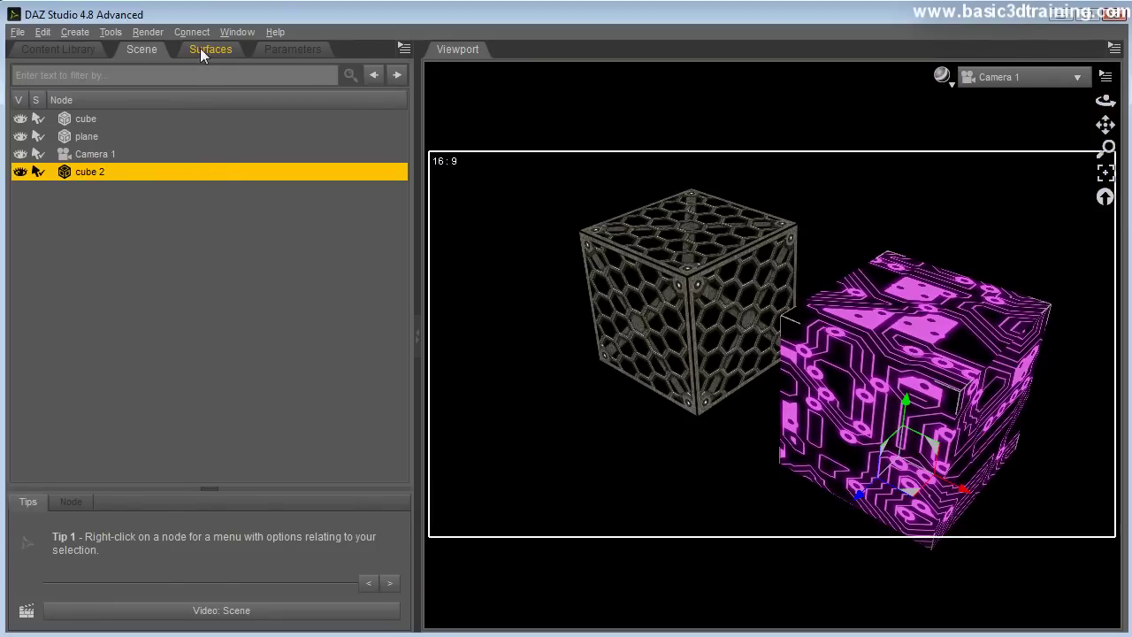
{"action": "left_click", "coordinate": [200, 49]}
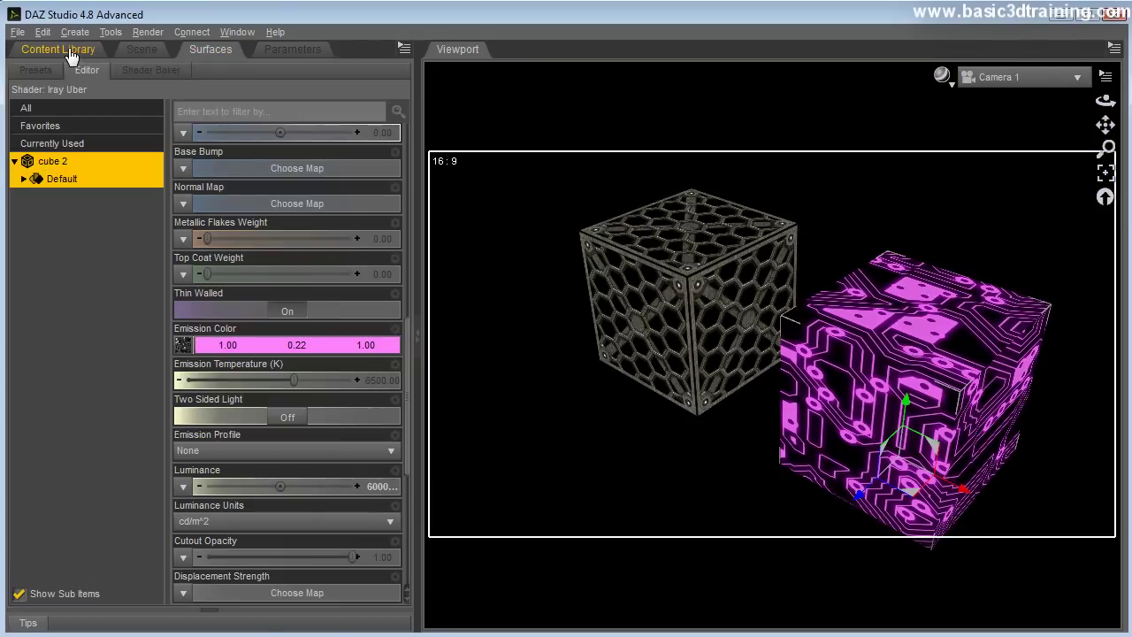
{"action": "left_click", "coordinate": [62, 49]}
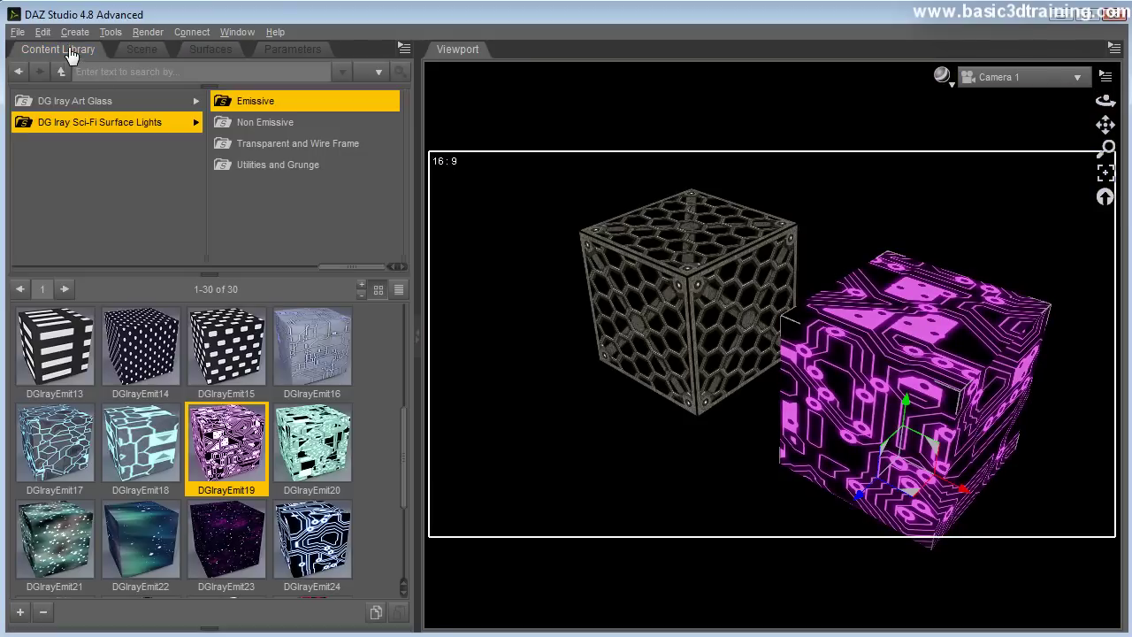
{"action": "left_click", "coordinate": [240, 122]}
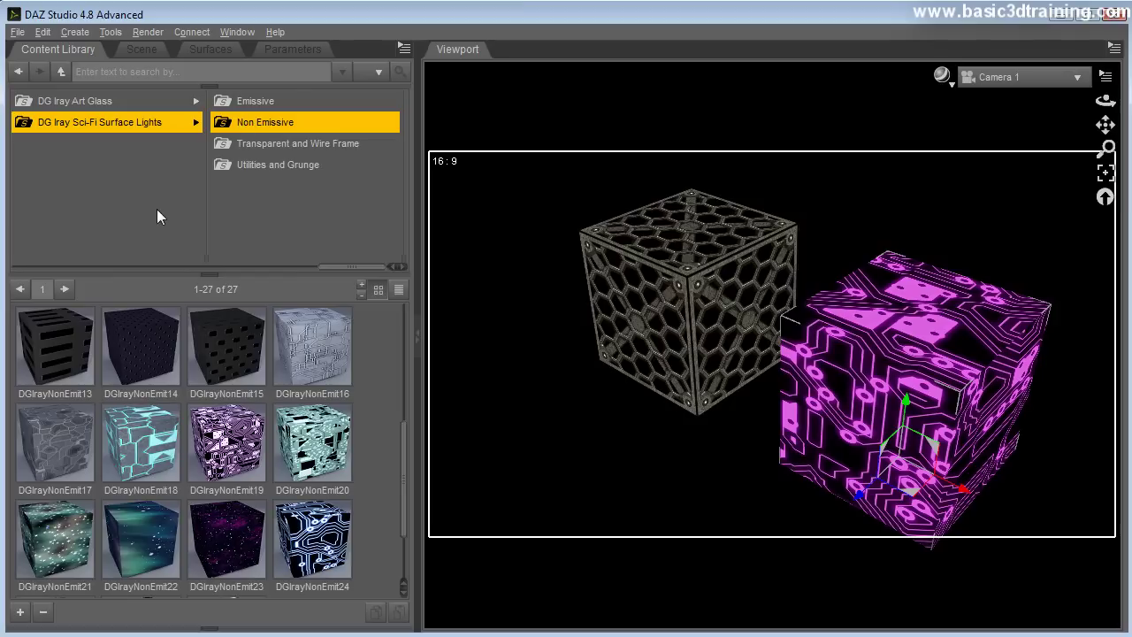
{"action": "double_click", "coordinate": [237, 450]}
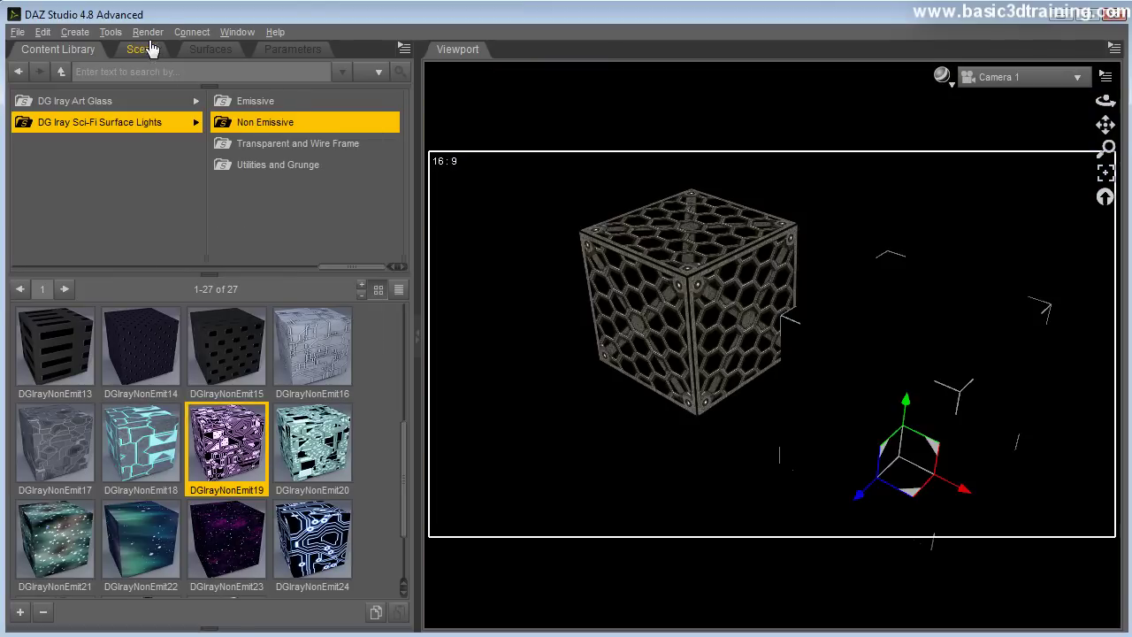
Render the scene from Camera 1 and move the render window aside.
{"action": "left_click", "coordinate": [148, 32]}
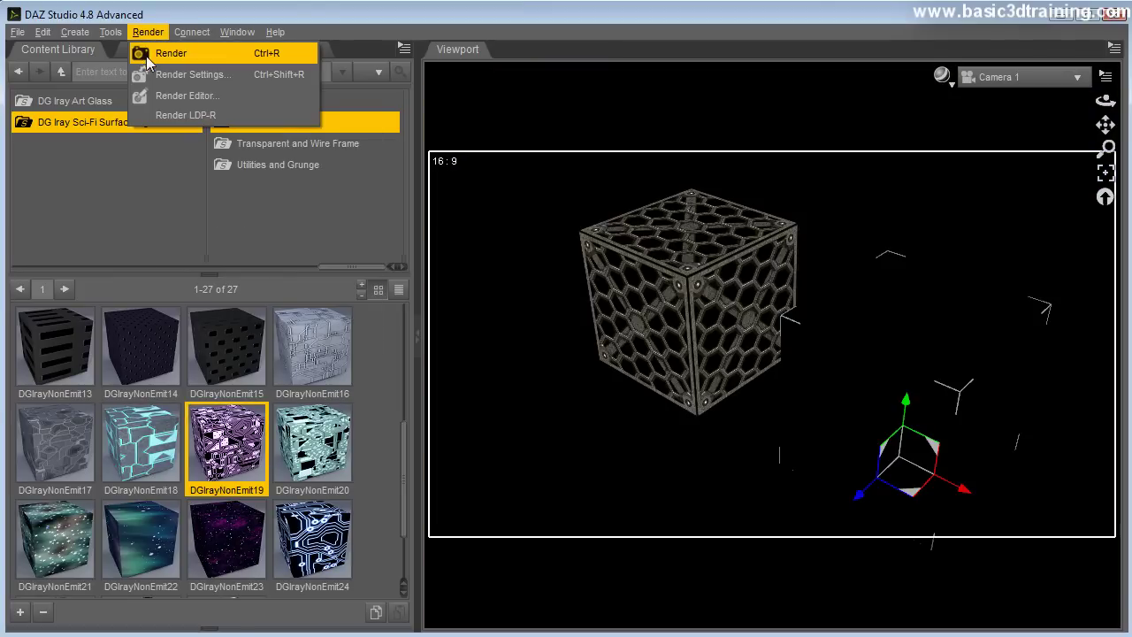
{"action": "left_click", "coordinate": [146, 56]}
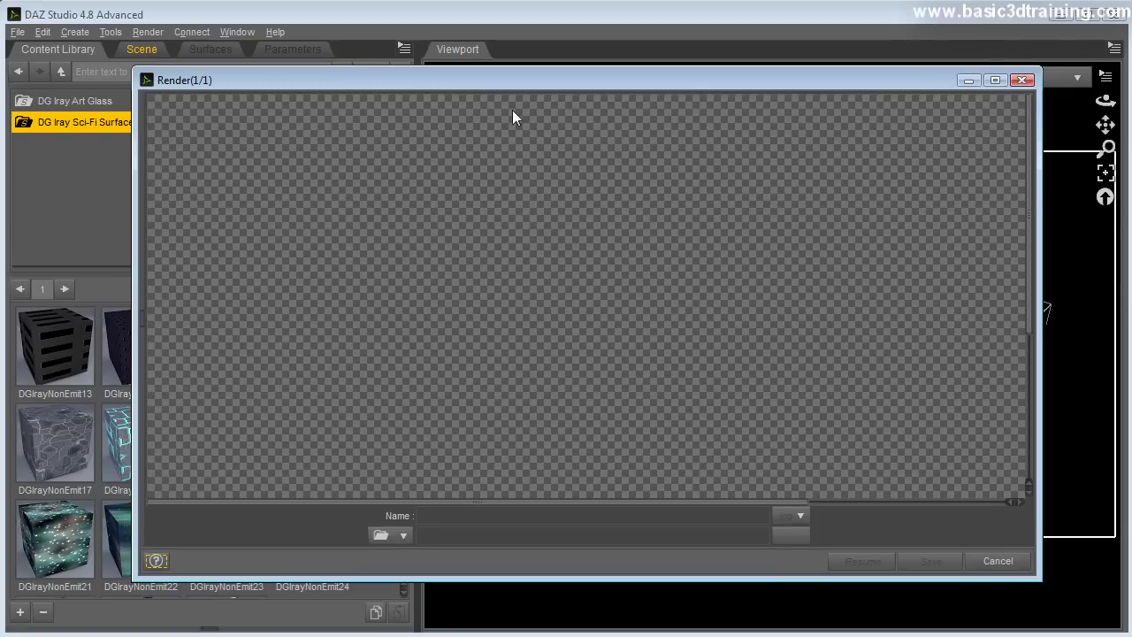
{"action": "left_click_drag", "start_coordinate": [496, 84], "coordinate": [316, 2]}
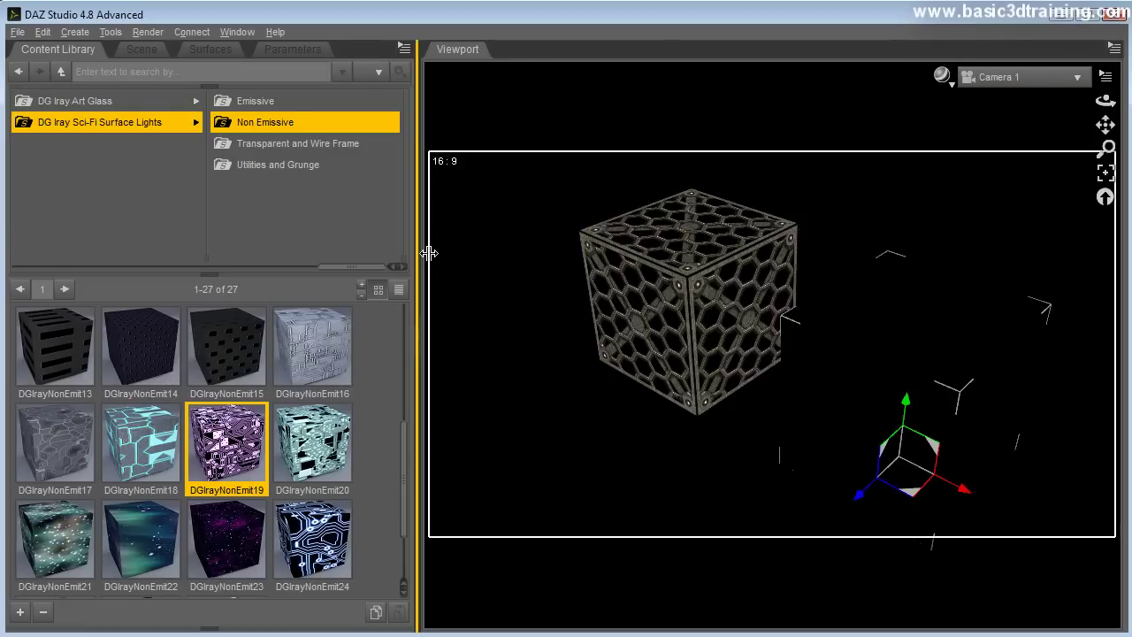
Create a third cube primitive, cube 3.
{"action": "left_click", "coordinate": [75, 32]}
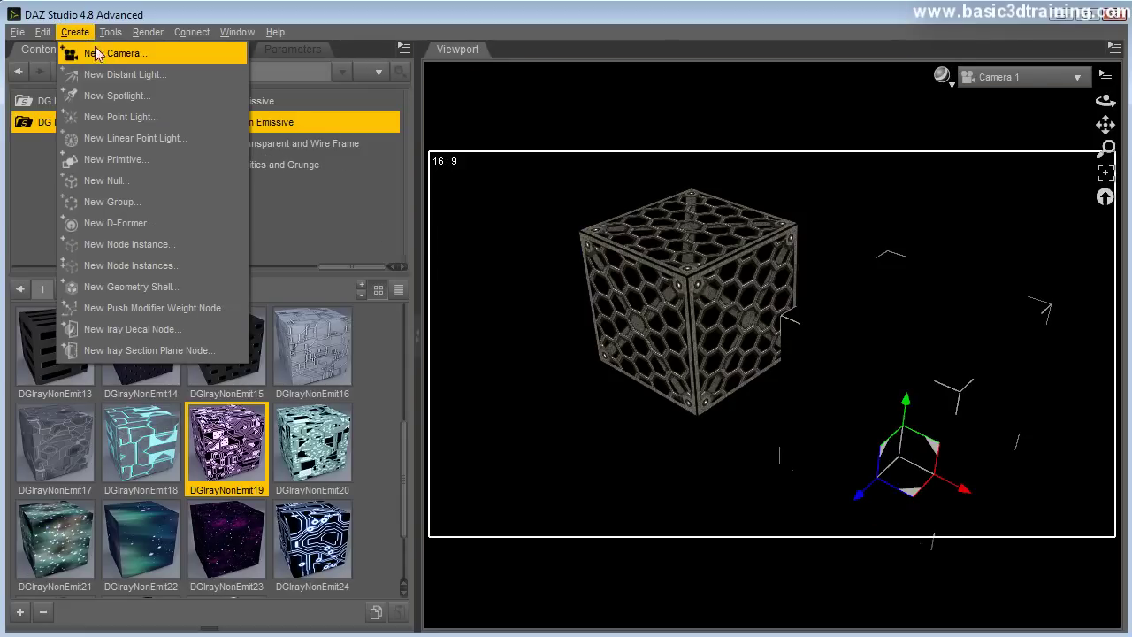
{"action": "left_click", "coordinate": [107, 163]}
{"action": "left_click", "coordinate": [609, 412]}
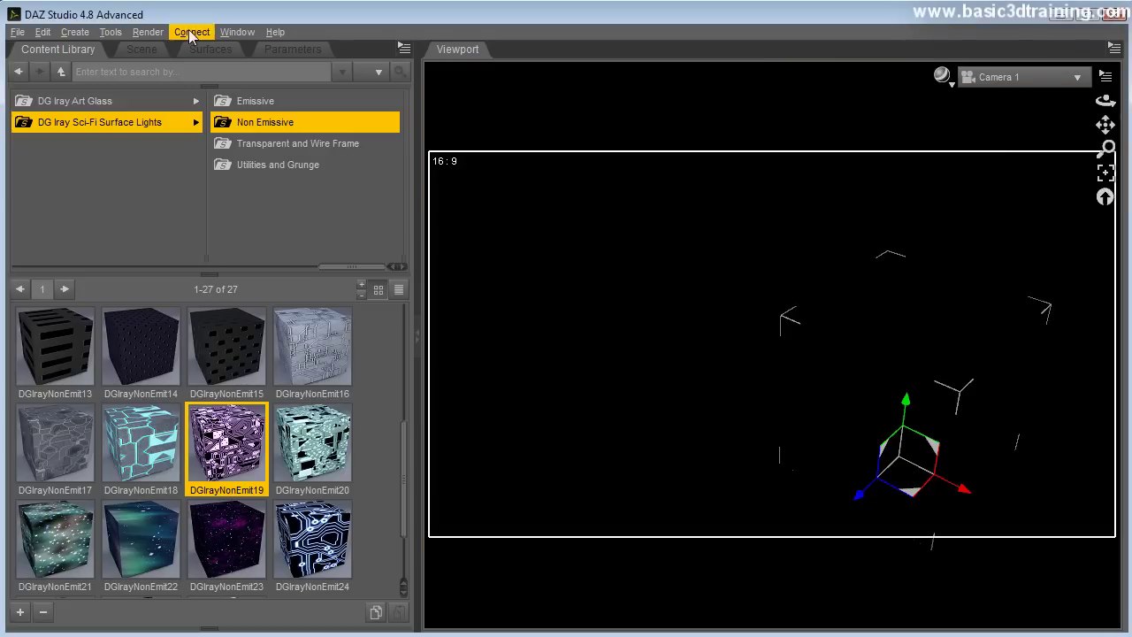
Move cube 3 toward the lower left of the view.
{"action": "left_click", "coordinate": [111, 32]}
{"action": "left_click", "coordinate": [128, 112]}
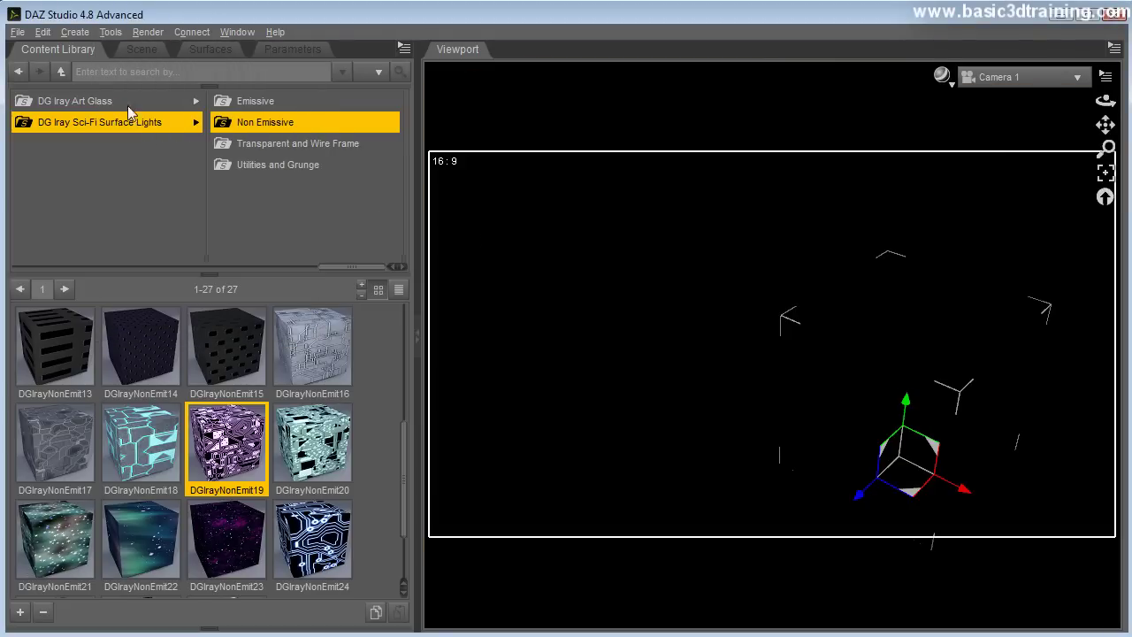
{"action": "left_click", "coordinate": [144, 50]}
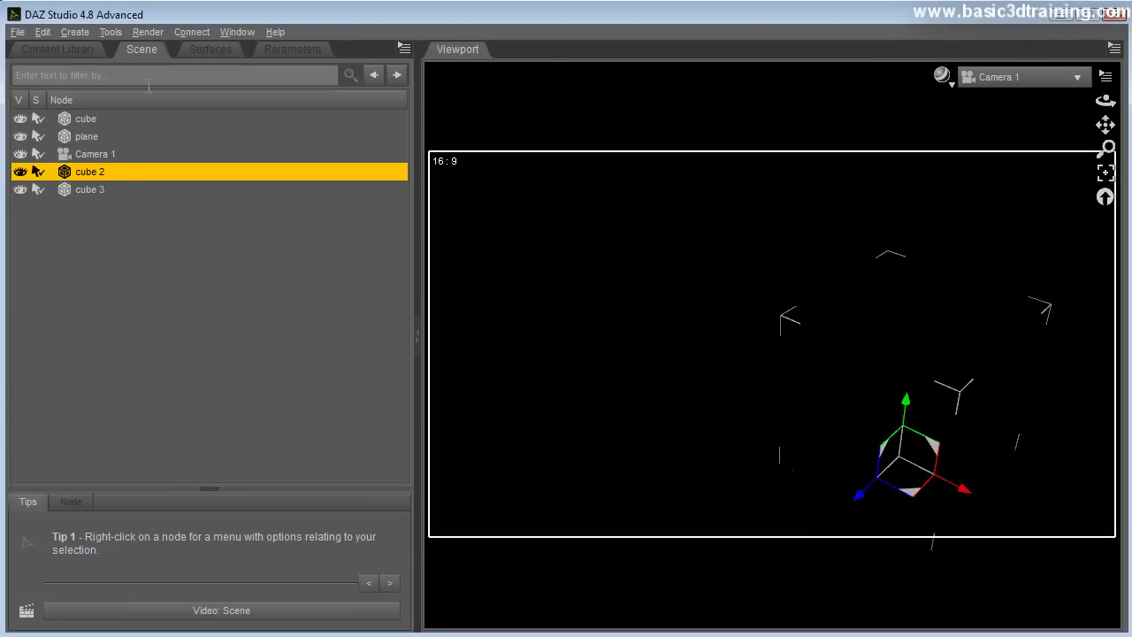
{"action": "left_click", "coordinate": [98, 190]}
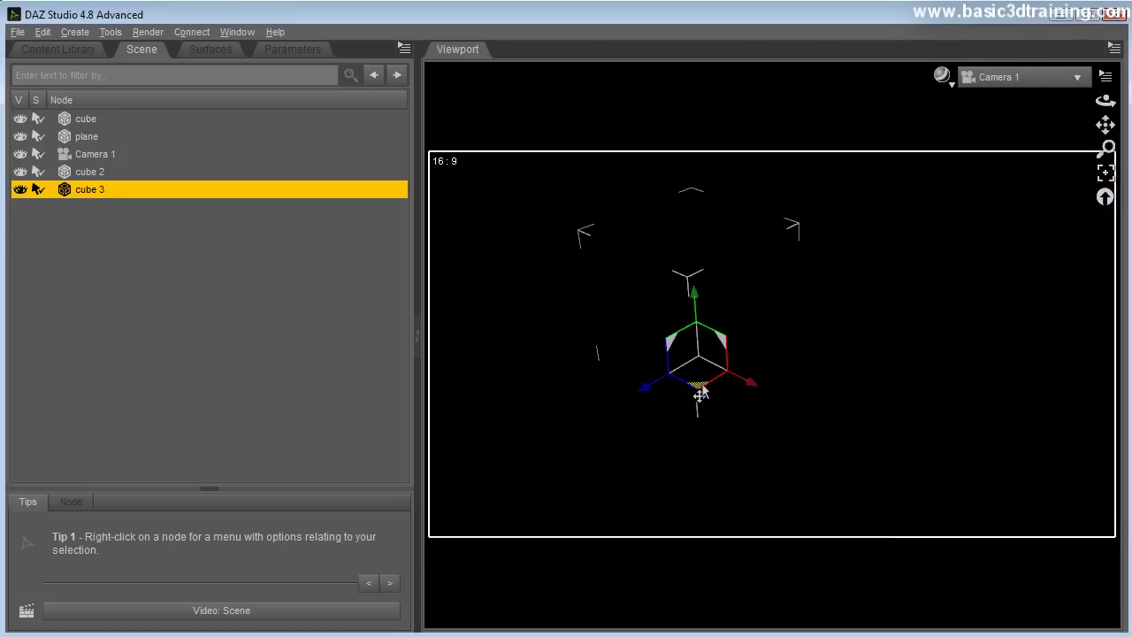
{"action": "left_click_drag", "start_coordinate": [701, 393], "coordinate": [513, 495]}
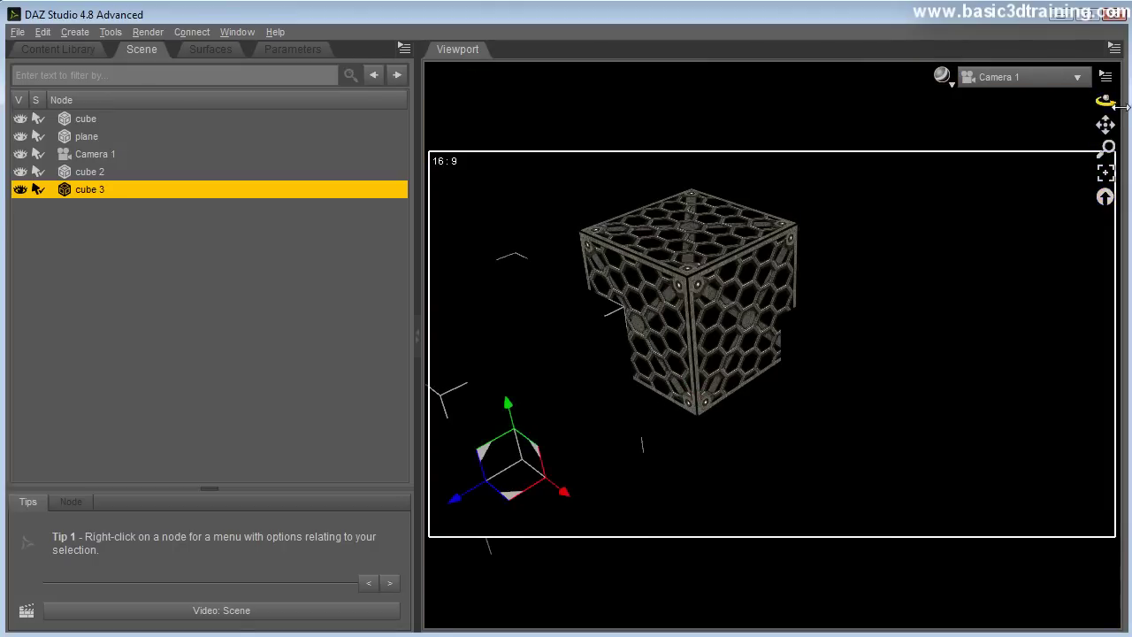
{"action": "left_click_drag", "start_coordinate": [1120, 107], "coordinate": [1070, 109]}
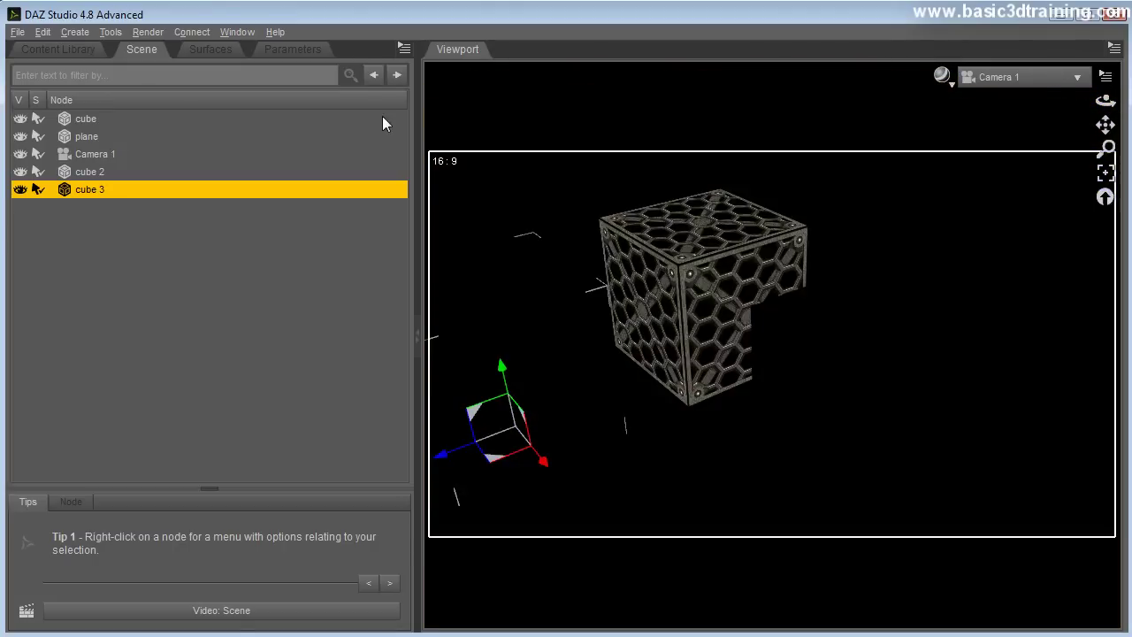
Drag the DGIrayWire01 preset from Transparent and Wire Frame into the scene.
{"action": "left_click", "coordinate": [49, 51]}
{"action": "left_click", "coordinate": [241, 143]}
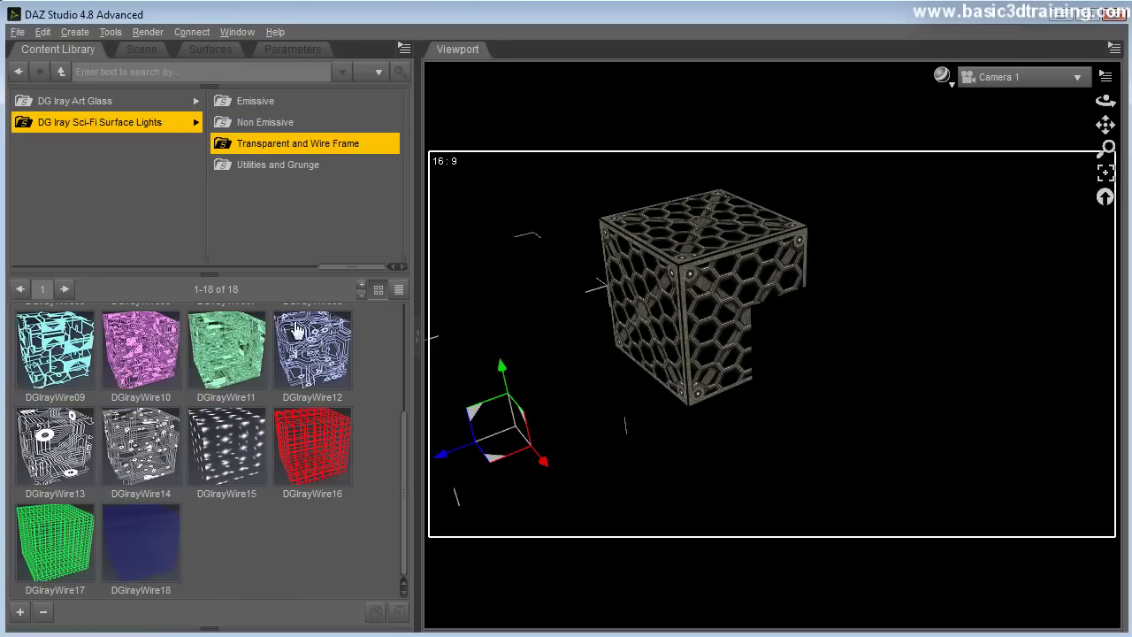
{"action": "scroll", "coordinate": [346, 468], "scroll_direction": "up", "scroll_amount": 3}
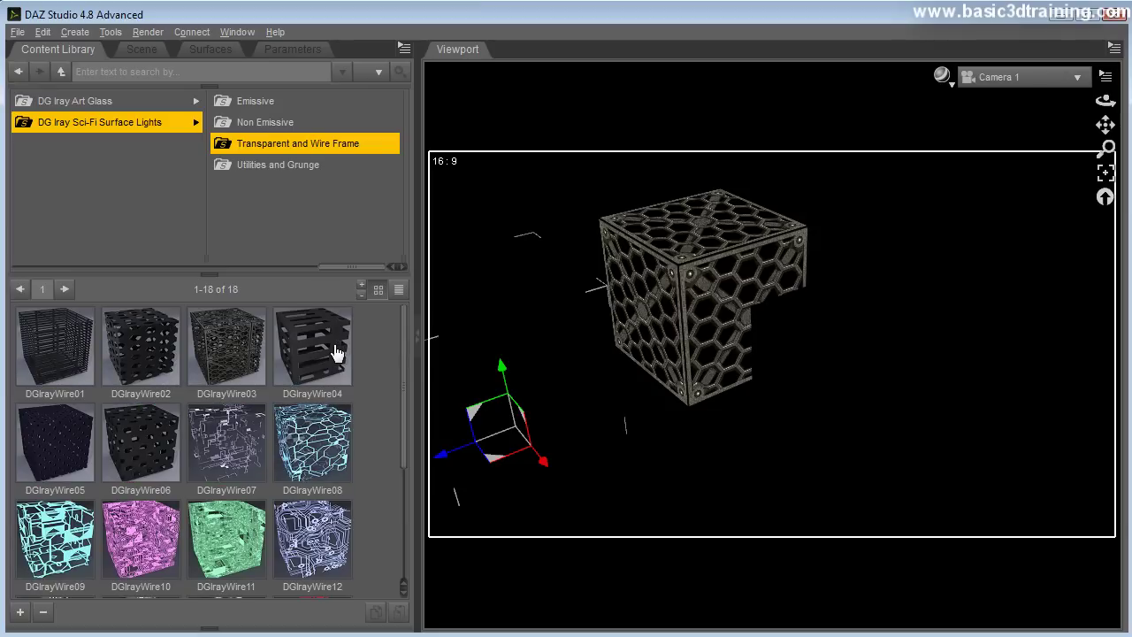
{"action": "left_click_drag", "start_coordinate": [53, 347], "coordinate": [154, 106]}
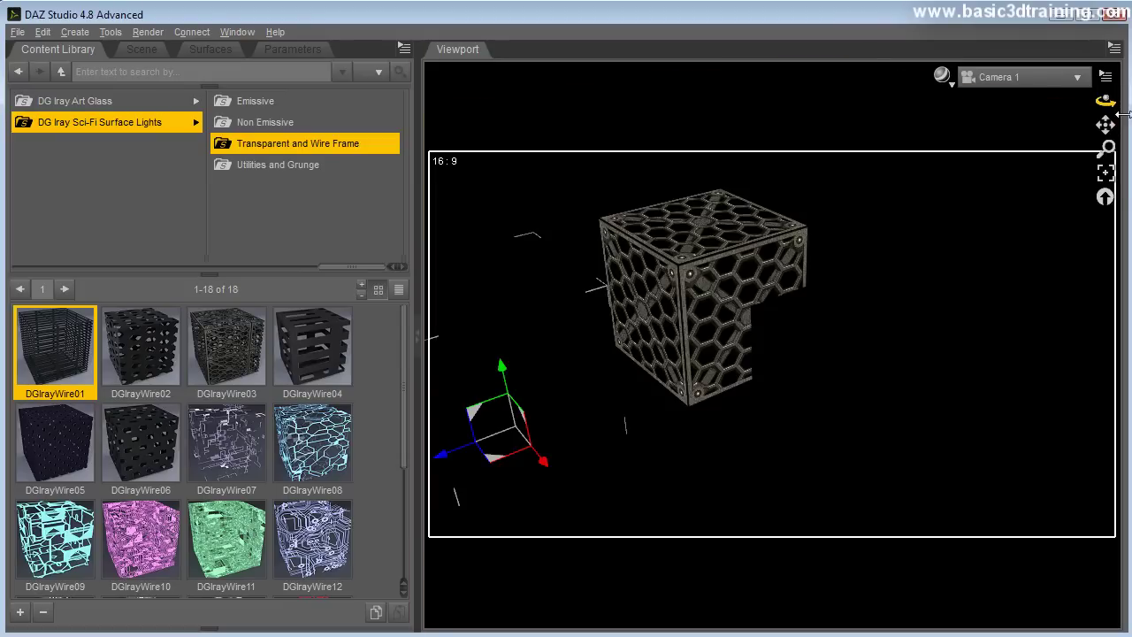
{"action": "left_click_drag", "start_coordinate": [1106, 102], "coordinate": [1048, 104]}
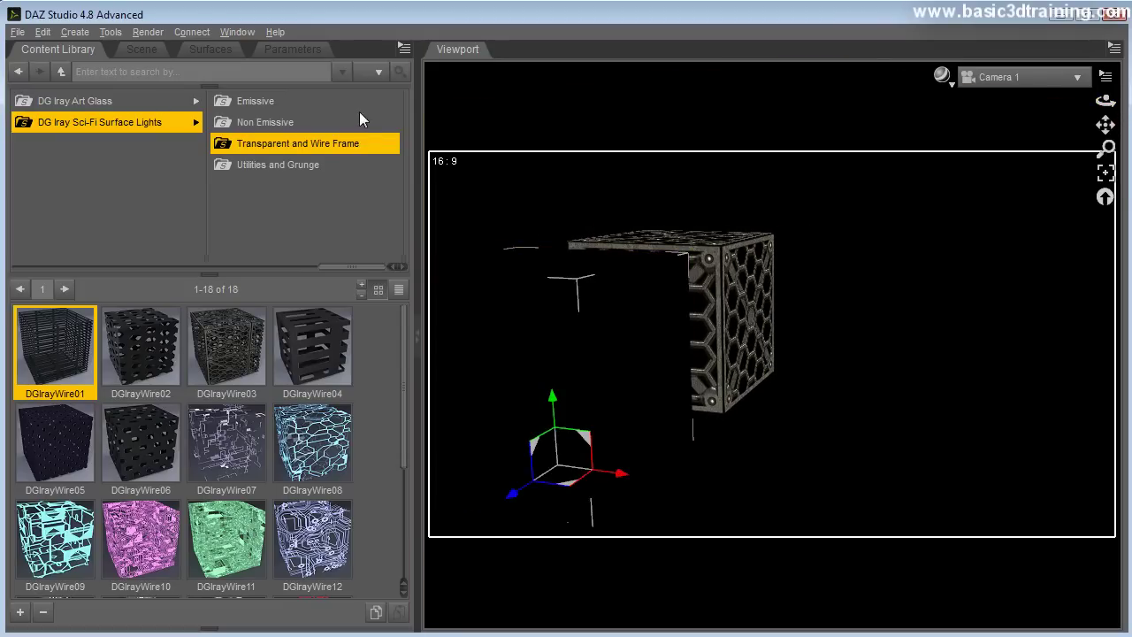
{"action": "left_click", "coordinate": [148, 31]}
Start an Iray render, then cancel it once the cubes appear.
{"action": "left_click", "coordinate": [150, 54]}
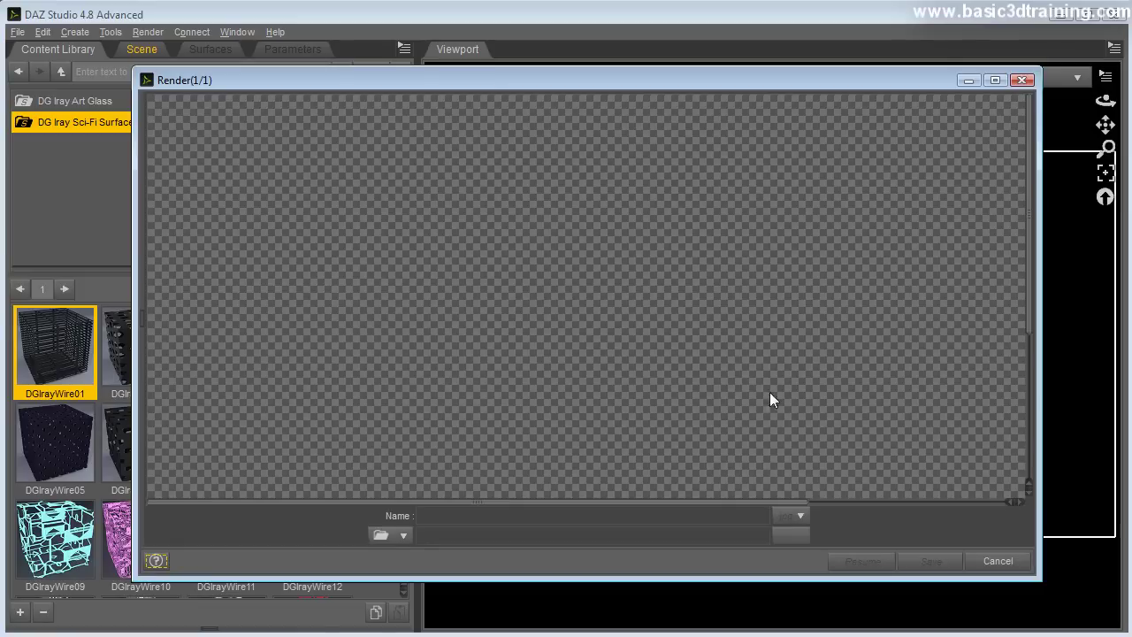
{"action": "left_click_drag", "start_coordinate": [595, 88], "coordinate": [435, 0]}
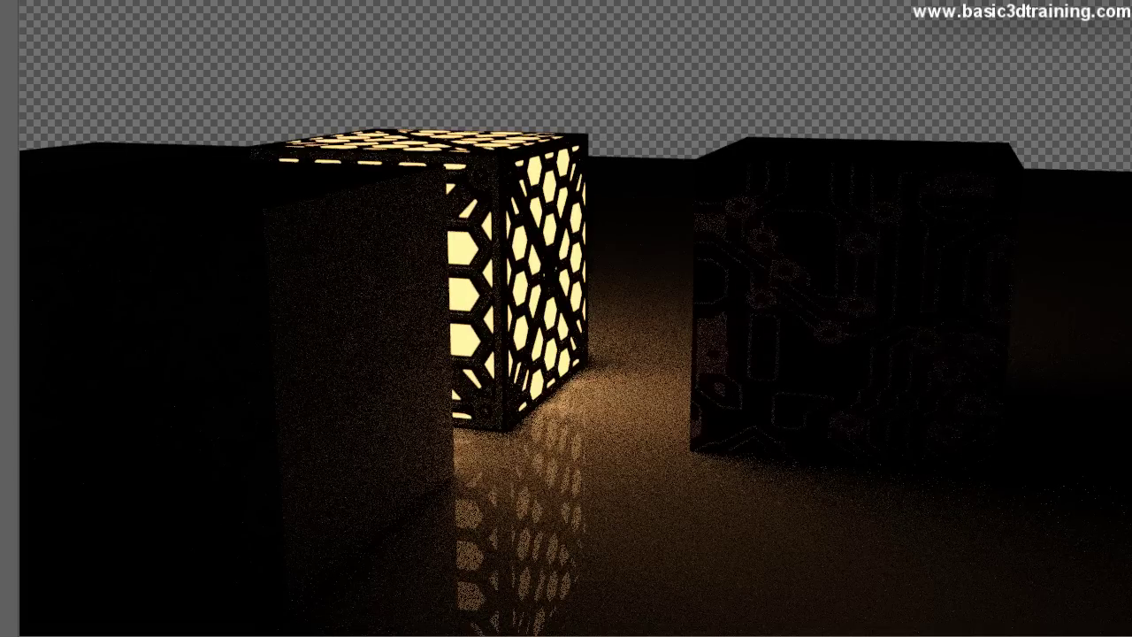
{"action": "key", "text": "Escape"}
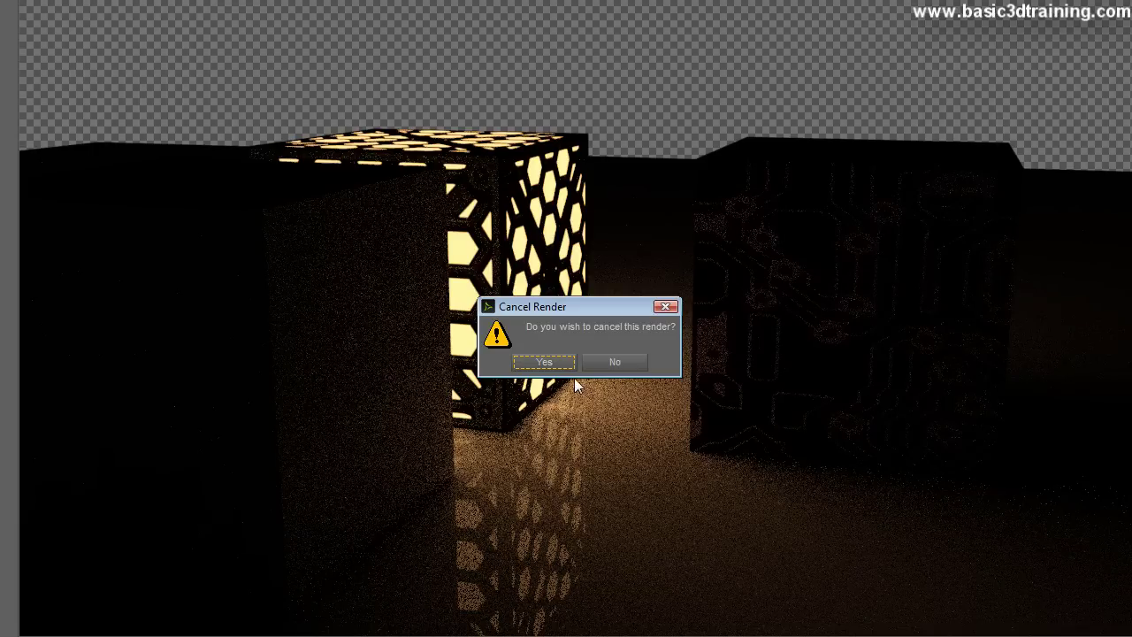
{"action": "left_click", "coordinate": [559, 366]}
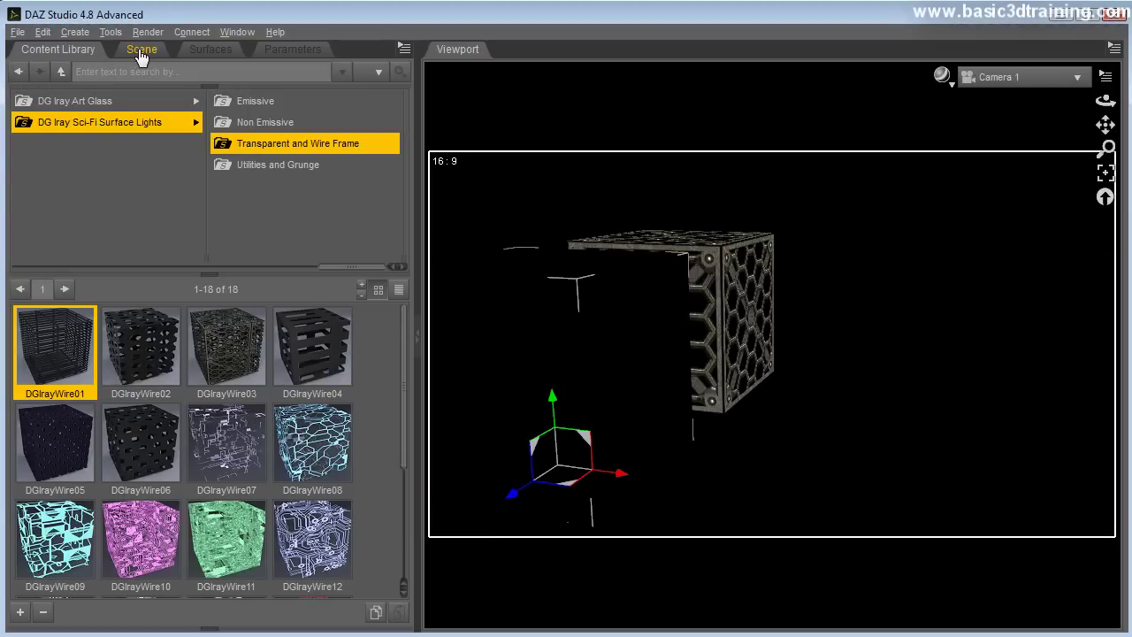
Apply the DGIrayWire01 wire-frame preset to cube 3's surfaces.
{"action": "left_click", "coordinate": [141, 49]}
{"action": "left_click", "coordinate": [210, 50]}
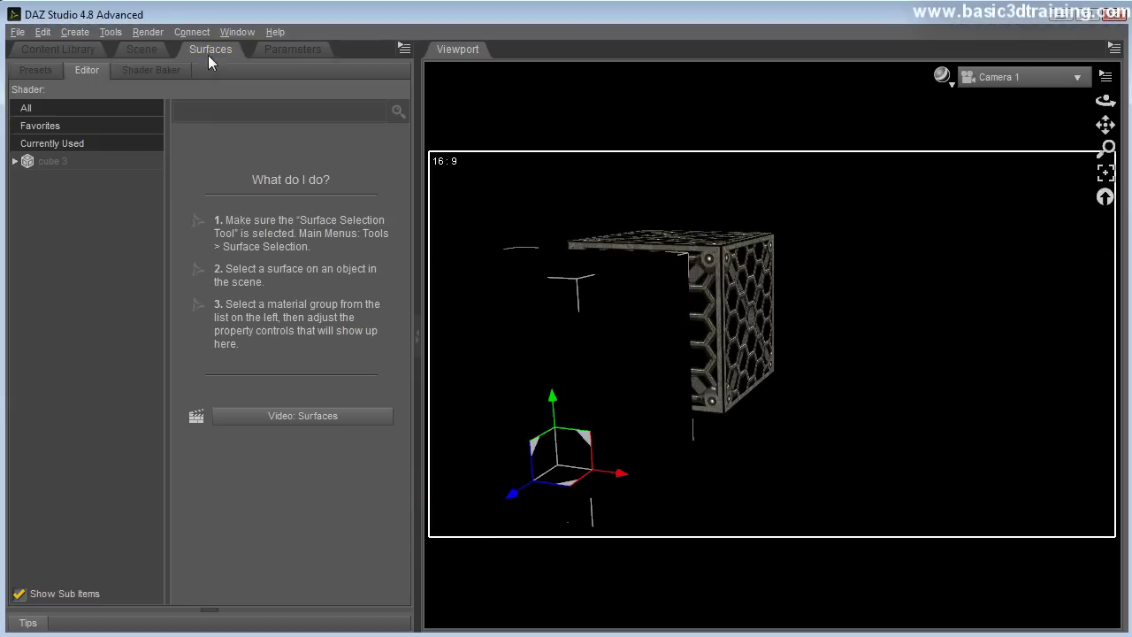
{"action": "left_click", "coordinate": [81, 144]}
{"action": "left_click", "coordinate": [44, 50]}
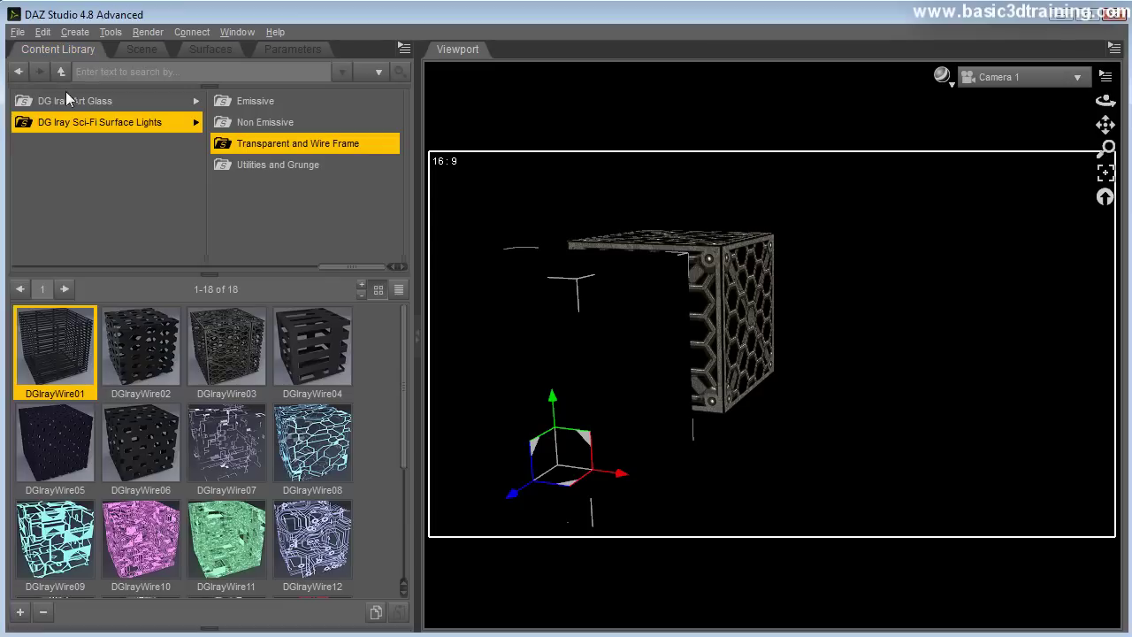
{"action": "double_click", "coordinate": [55, 358]}
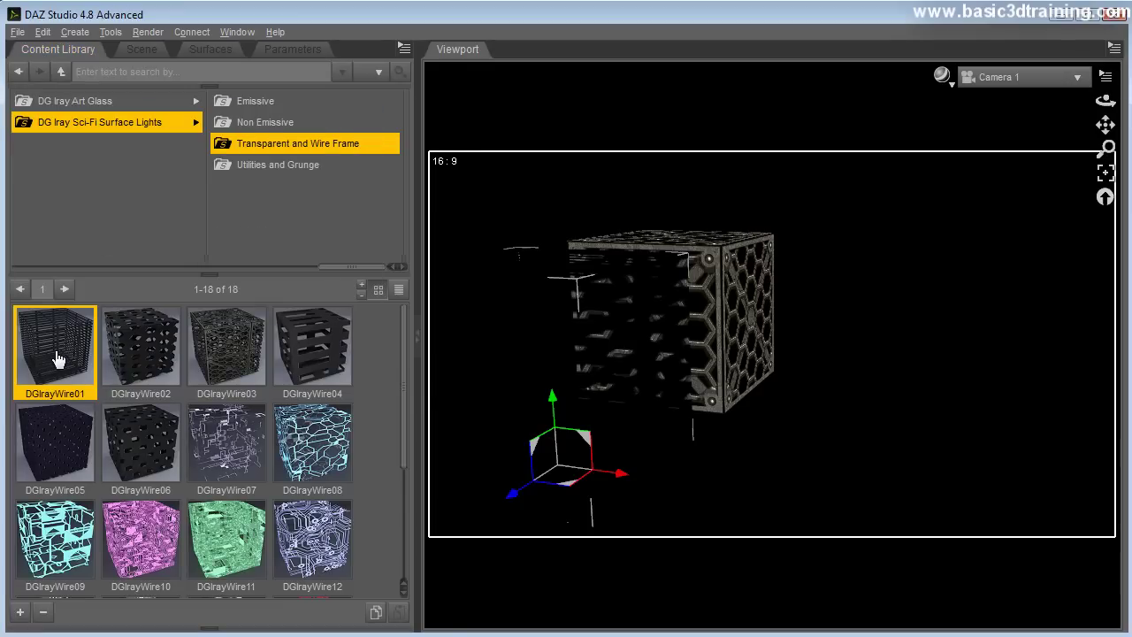
Render the scene again, then cancel the render.
{"action": "left_click", "coordinate": [148, 32]}
{"action": "left_click", "coordinate": [160, 55]}
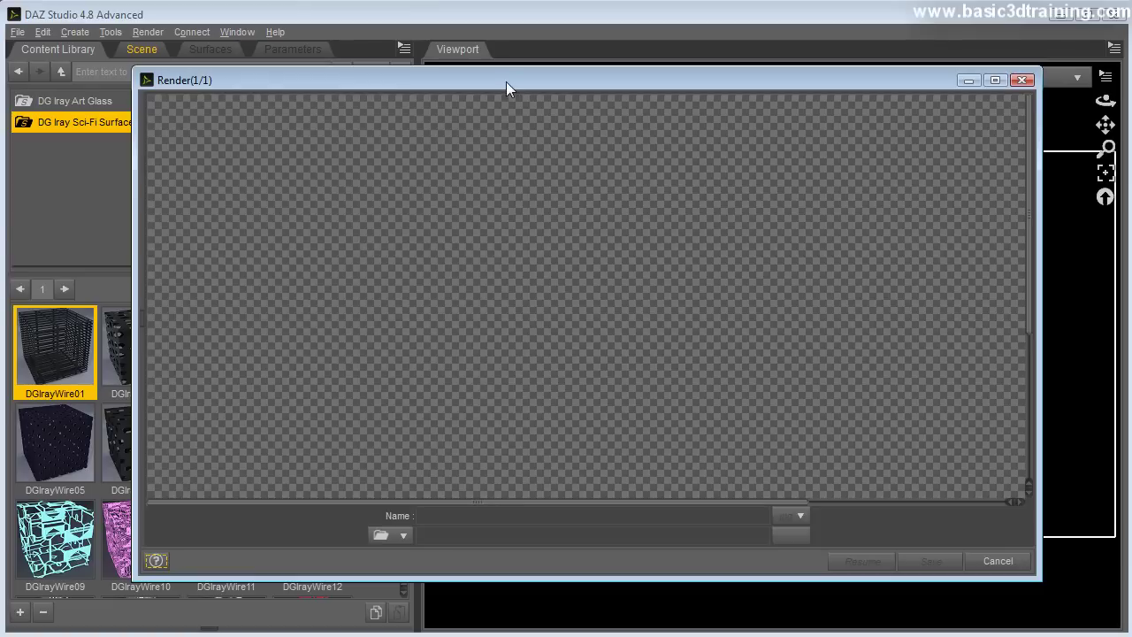
{"action": "left_click_drag", "start_coordinate": [506, 81], "coordinate": [315, 0]}
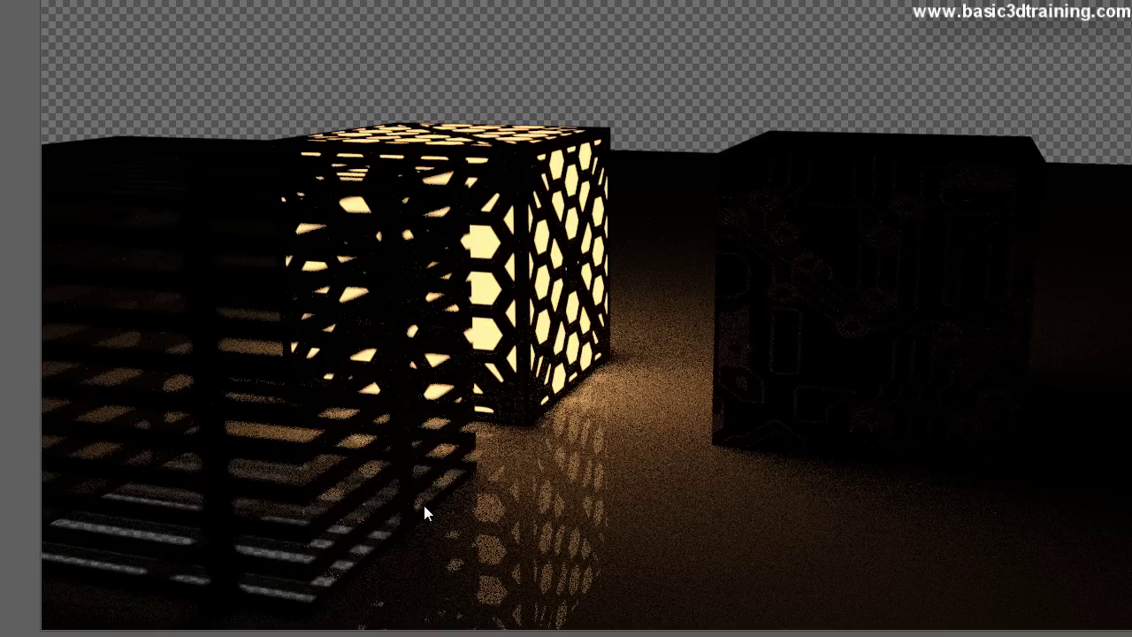
{"action": "key", "text": "Escape"}
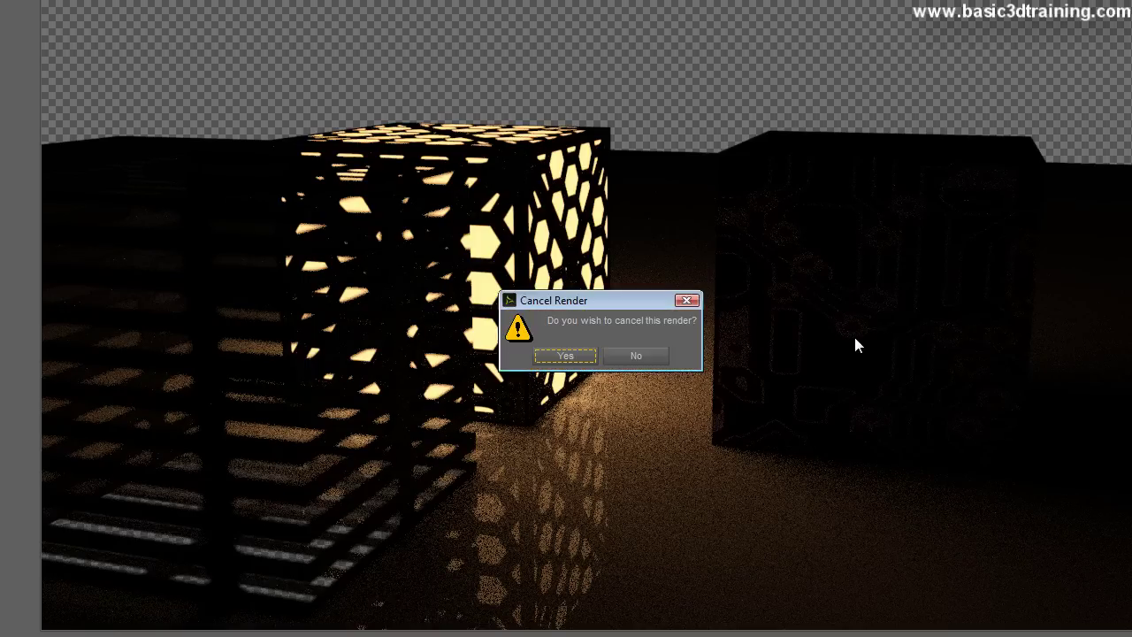
{"action": "left_click", "coordinate": [571, 360]}
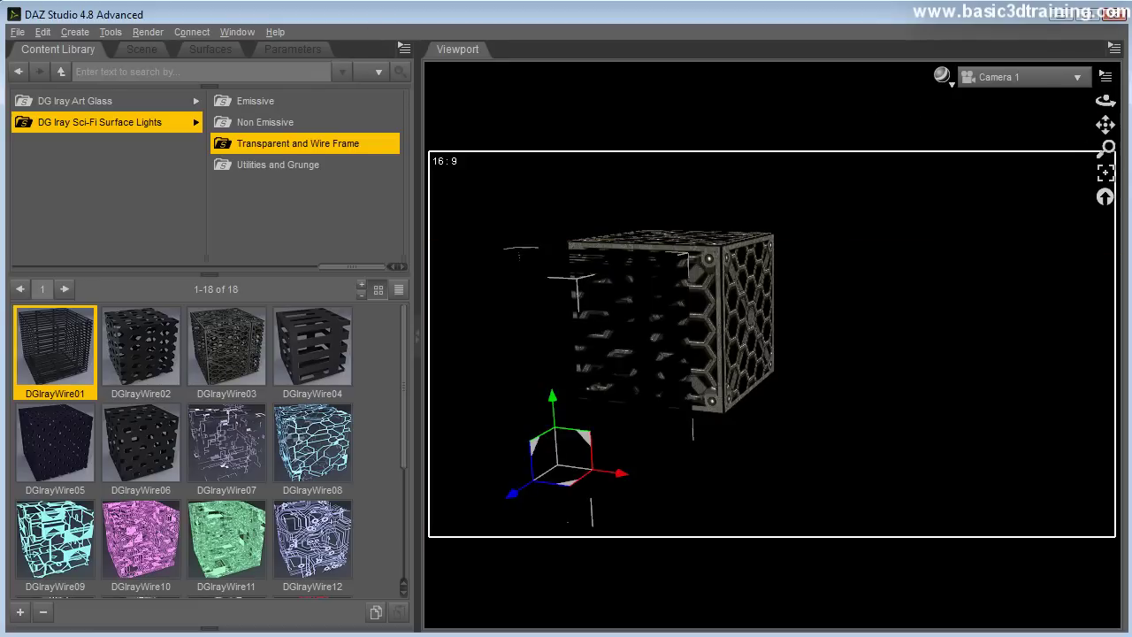
Create a sphere primitive and move it down and right of the cube.
{"action": "left_click_drag", "start_coordinate": [1127, 160], "coordinate": [1127, 193]}
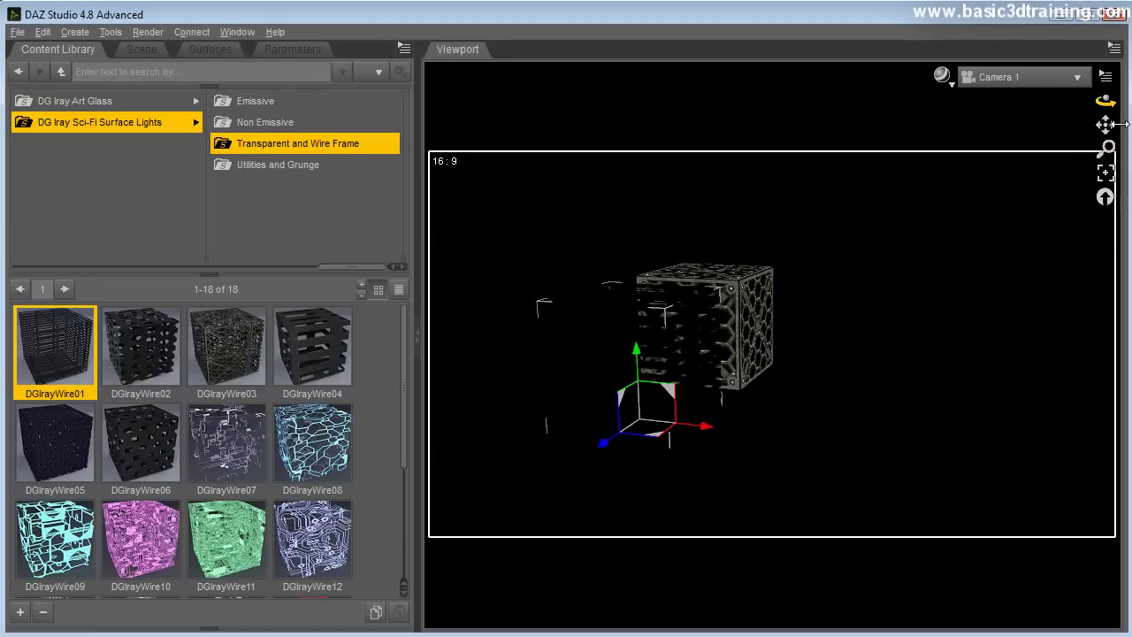
{"action": "left_click", "coordinate": [75, 32]}
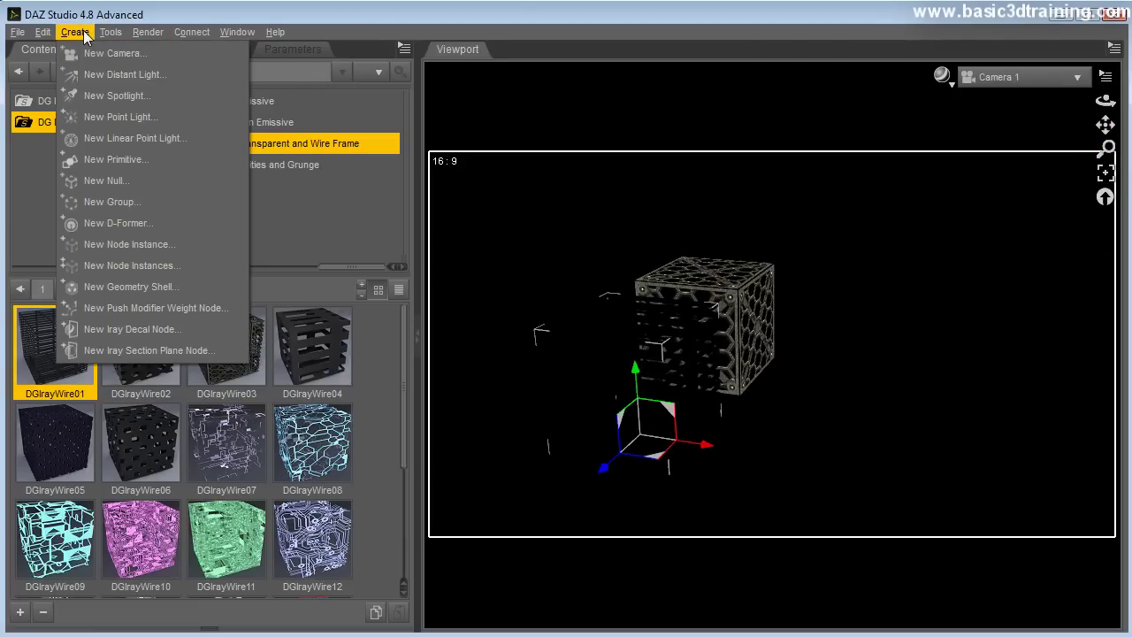
{"action": "left_click", "coordinate": [99, 168]}
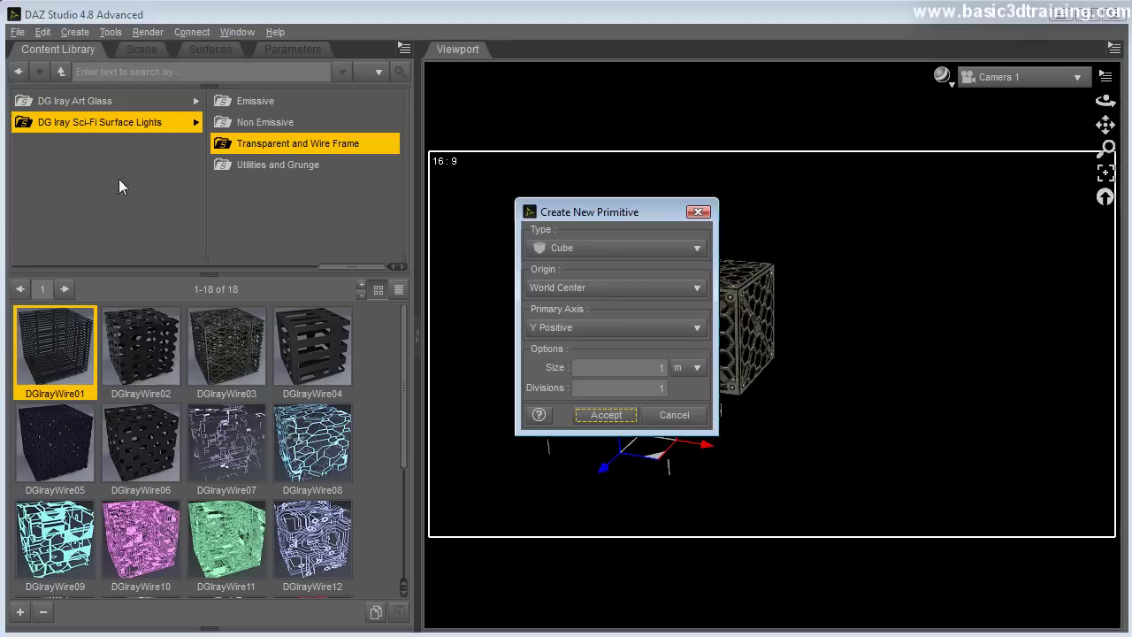
{"action": "left_click", "coordinate": [613, 252]}
{"action": "left_click", "coordinate": [596, 308]}
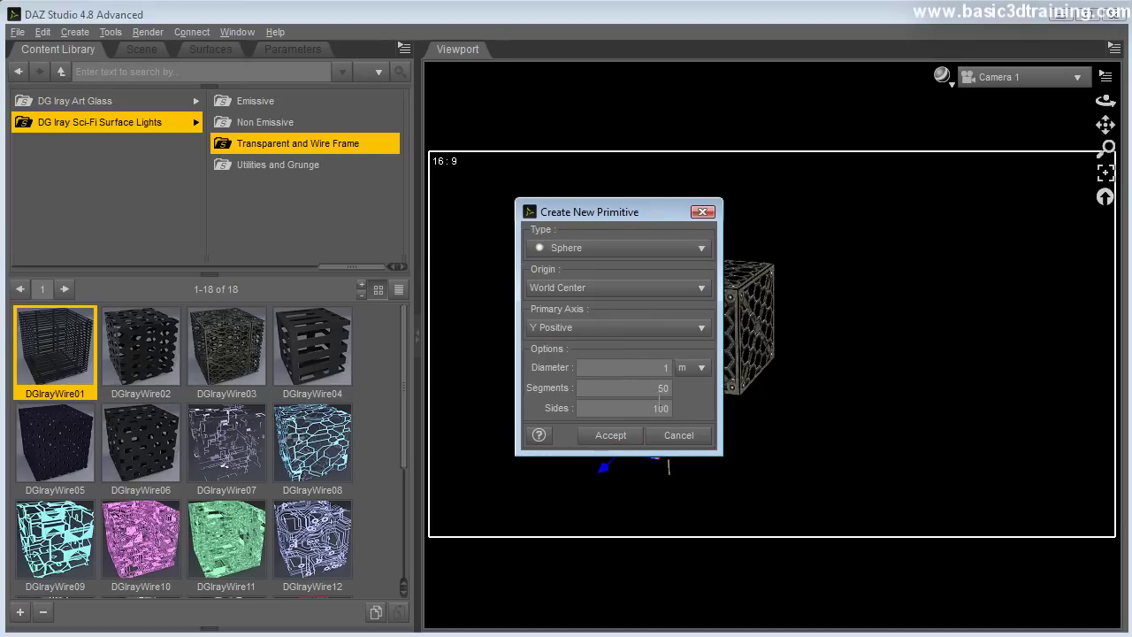
{"action": "left_click", "coordinate": [633, 434]}
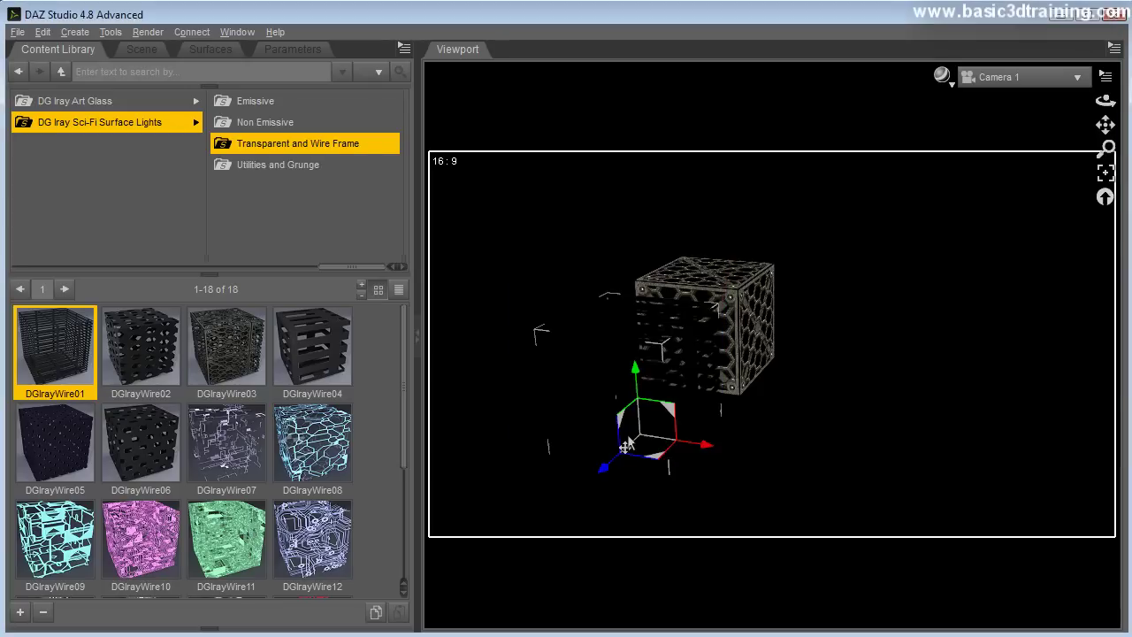
{"action": "left_click", "coordinate": [143, 49]}
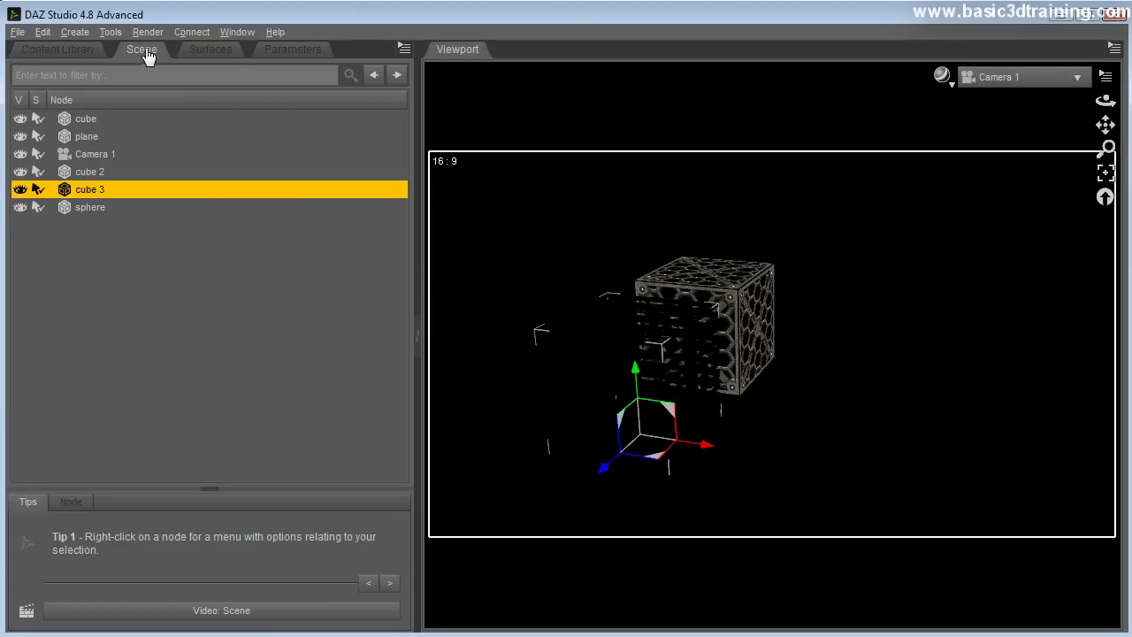
{"action": "left_click", "coordinate": [74, 210]}
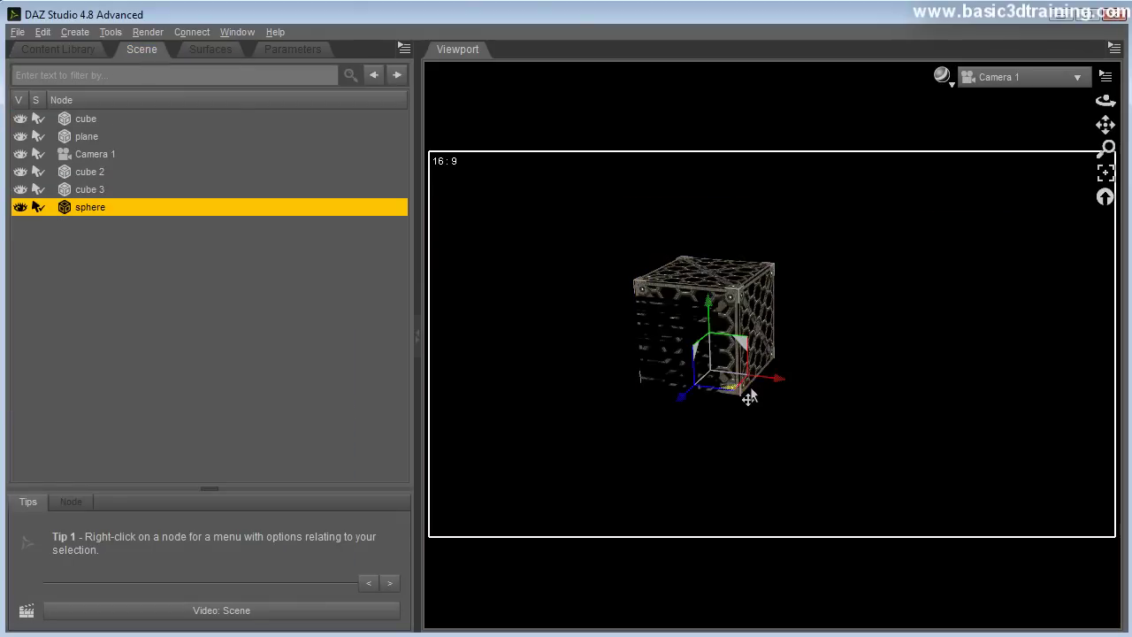
{"action": "left_click_drag", "start_coordinate": [749, 392], "coordinate": [836, 529]}
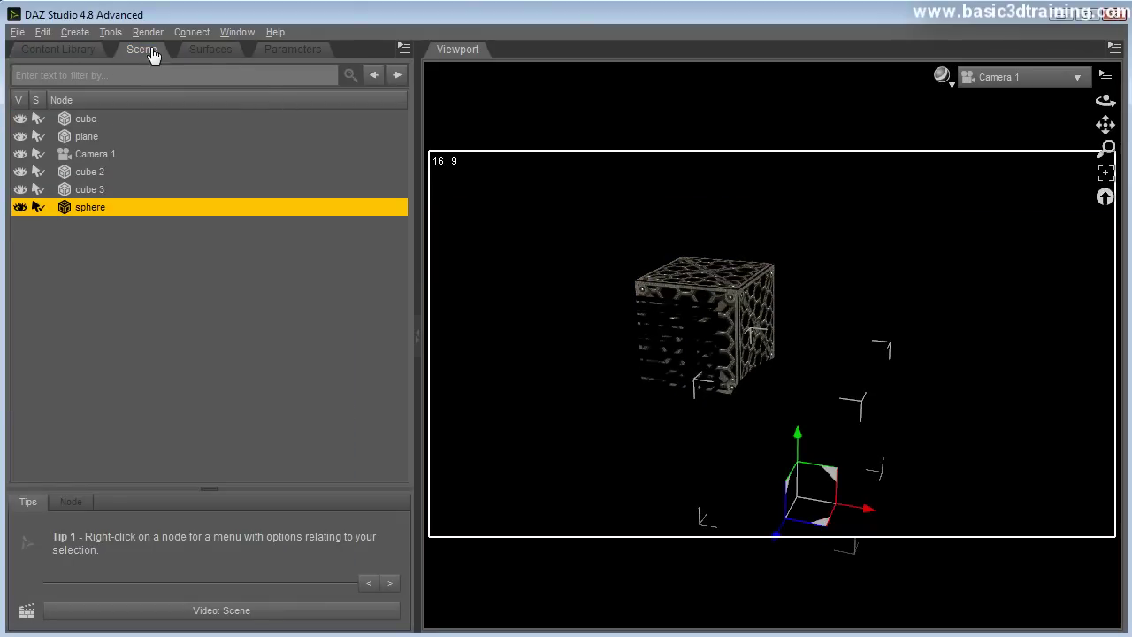
Apply the Emissive DGIrayEmit10 preset to the sphere's surface.
{"action": "left_click", "coordinate": [202, 50]}
{"action": "left_click", "coordinate": [44, 161]}
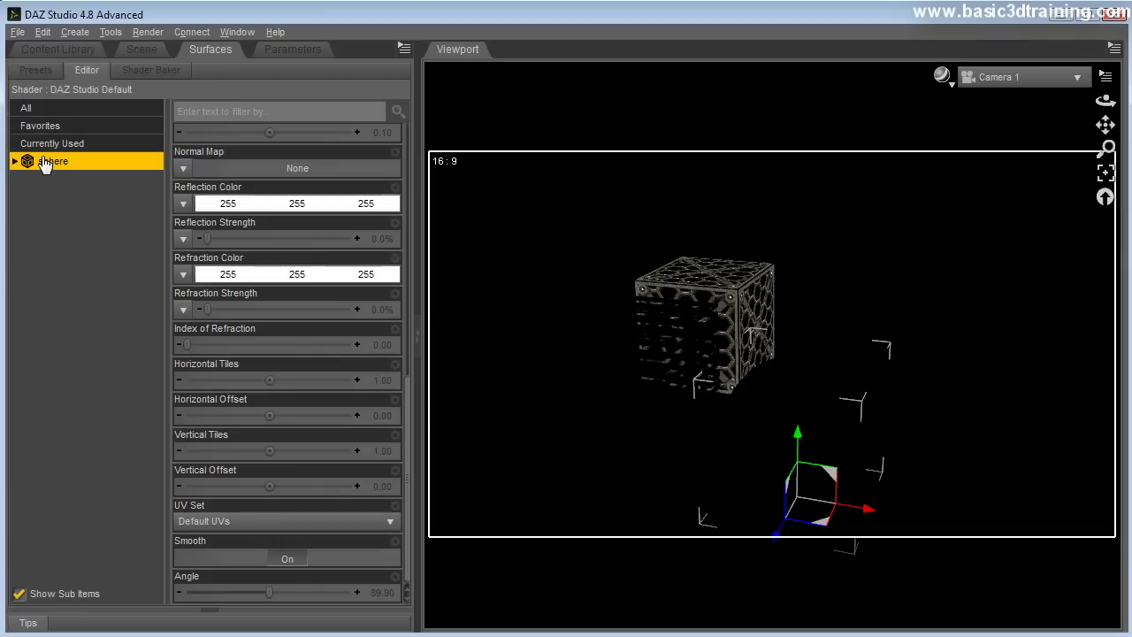
{"action": "left_click", "coordinate": [59, 49]}
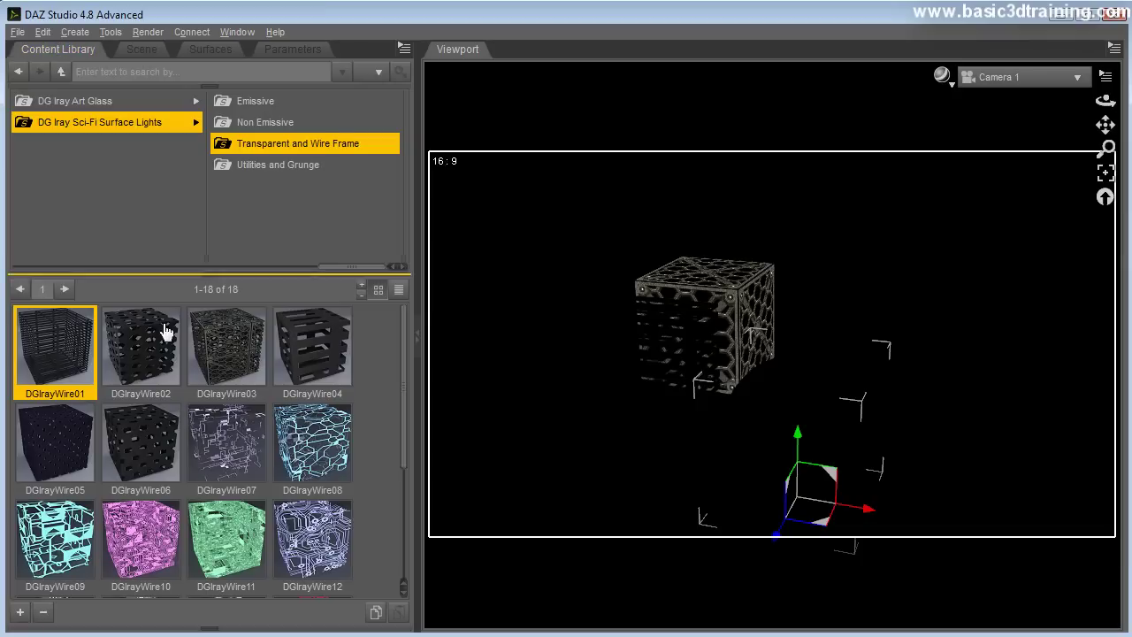
{"action": "left_click", "coordinate": [257, 103]}
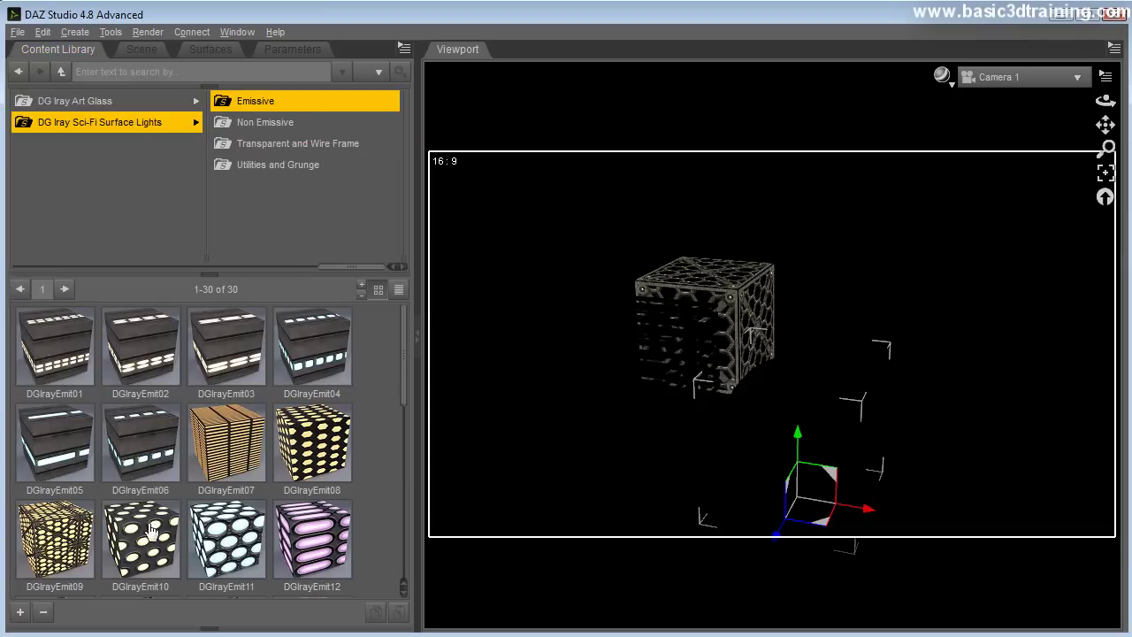
{"action": "double_click", "coordinate": [142, 541]}
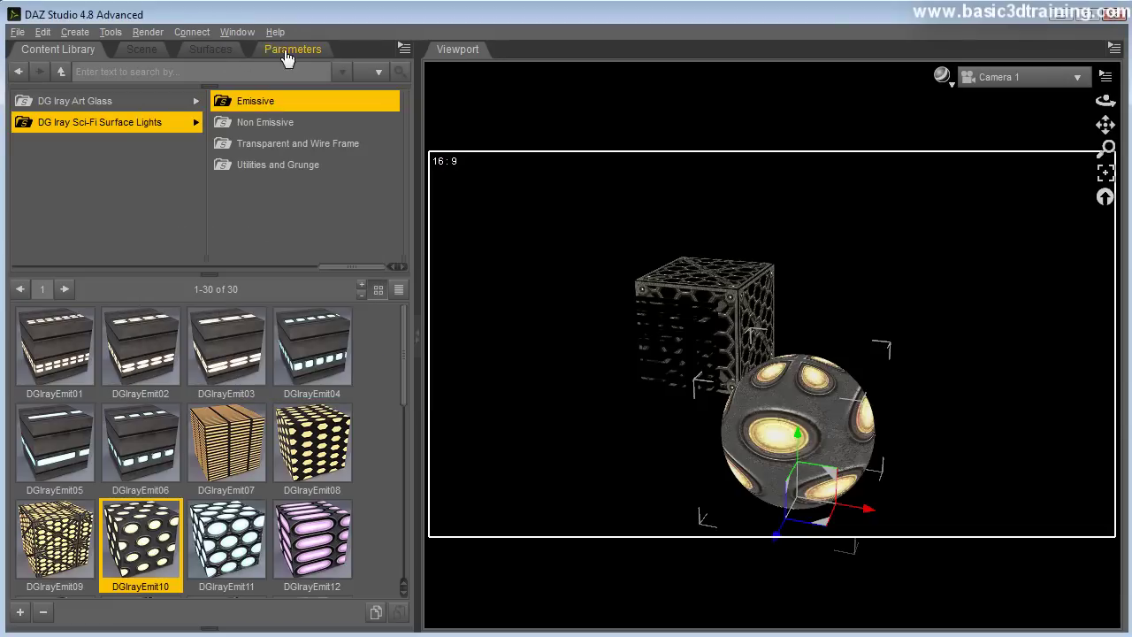
Orbit the viewport around the cube and sphere.
{"action": "mouse_move", "coordinate": [1106, 102]}
{"action": "left_mouse_down"}
{"action": "mouse_move", "coordinate": [1044, 104]}
{"action": "mouse_move", "coordinate": [1097, 103]}
{"action": "left_mouse_up"}
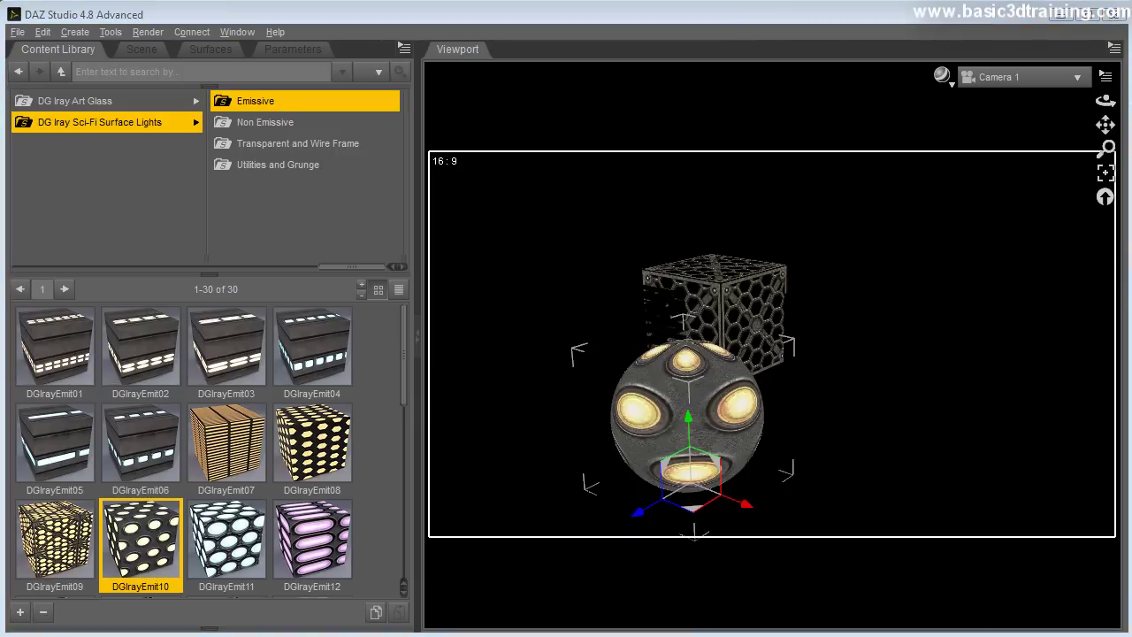
{"action": "mouse_move", "coordinate": [567, 396]}
{"action": "left_mouse_down"}
{"action": "mouse_move", "coordinate": [655, 487]}
{"action": "mouse_move", "coordinate": [806, 459]}
{"action": "mouse_move", "coordinate": [827, 397]}
{"action": "mouse_move", "coordinate": [808, 353]}
{"action": "mouse_move", "coordinate": [819, 383]}
{"action": "left_mouse_up"}
{"action": "mouse_move", "coordinate": [674, 323]}
{"action": "left_mouse_down"}
{"action": "mouse_move", "coordinate": [753, 368]}
{"action": "mouse_move", "coordinate": [771, 409]}
{"action": "mouse_move", "coordinate": [745, 449]}
{"action": "mouse_move", "coordinate": [713, 460]}
{"action": "mouse_move", "coordinate": [712, 445]}
{"action": "mouse_move", "coordinate": [734, 465]}
{"action": "left_mouse_up"}
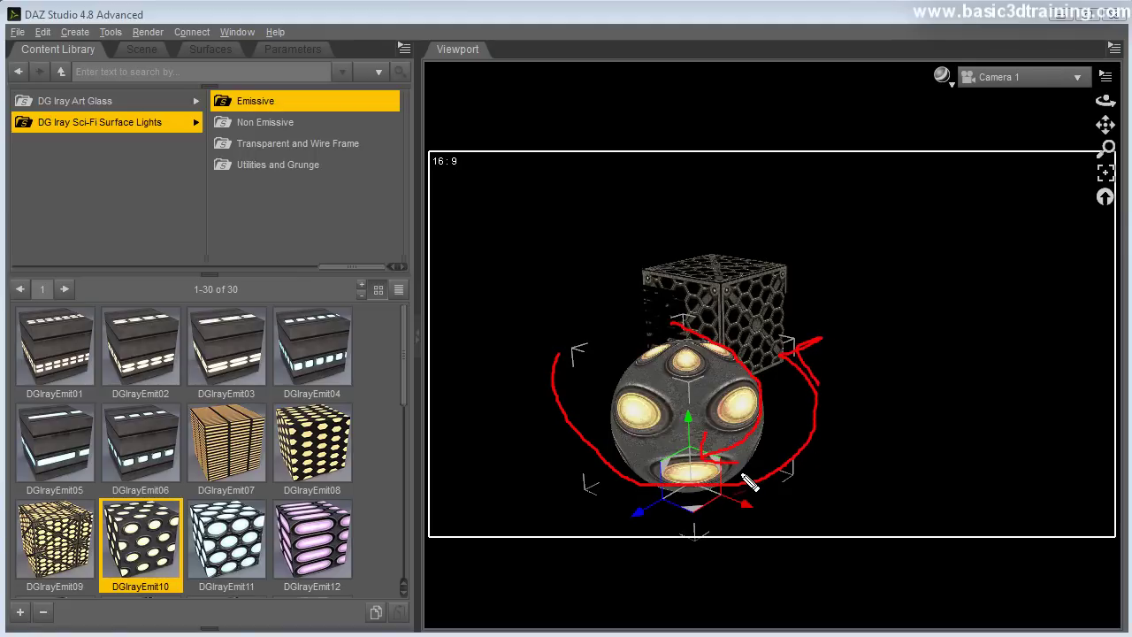
{"action": "key", "text": "Escape"}
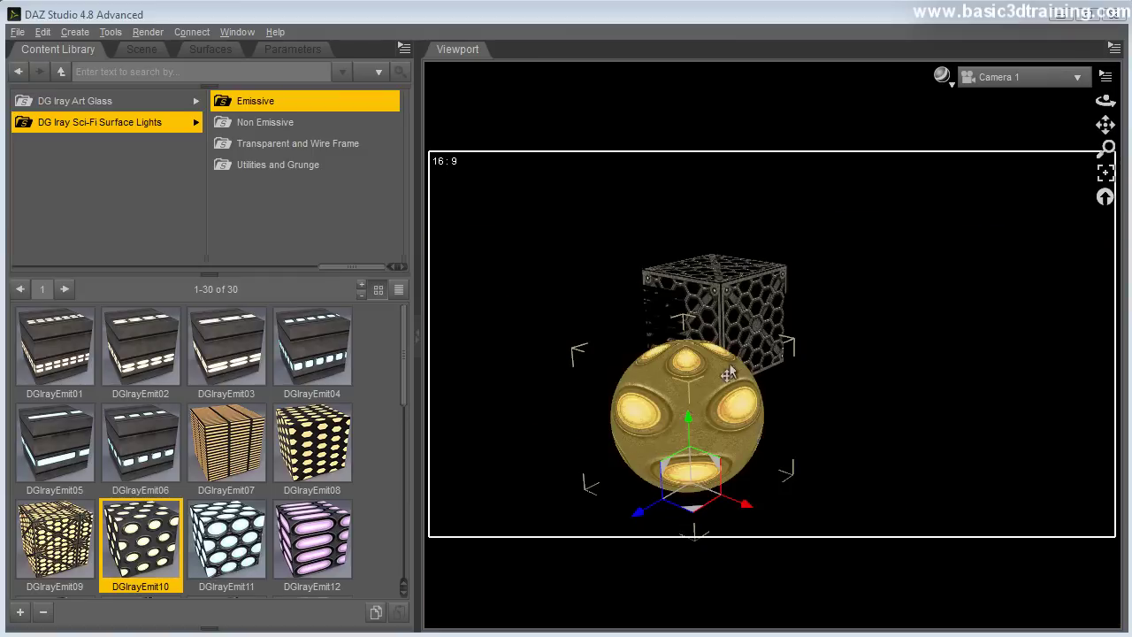
Switch the viewport to UV View to show the sphere's UV grid.
{"action": "left_click", "coordinate": [941, 75]}
{"action": "left_click", "coordinate": [1024, 80]}
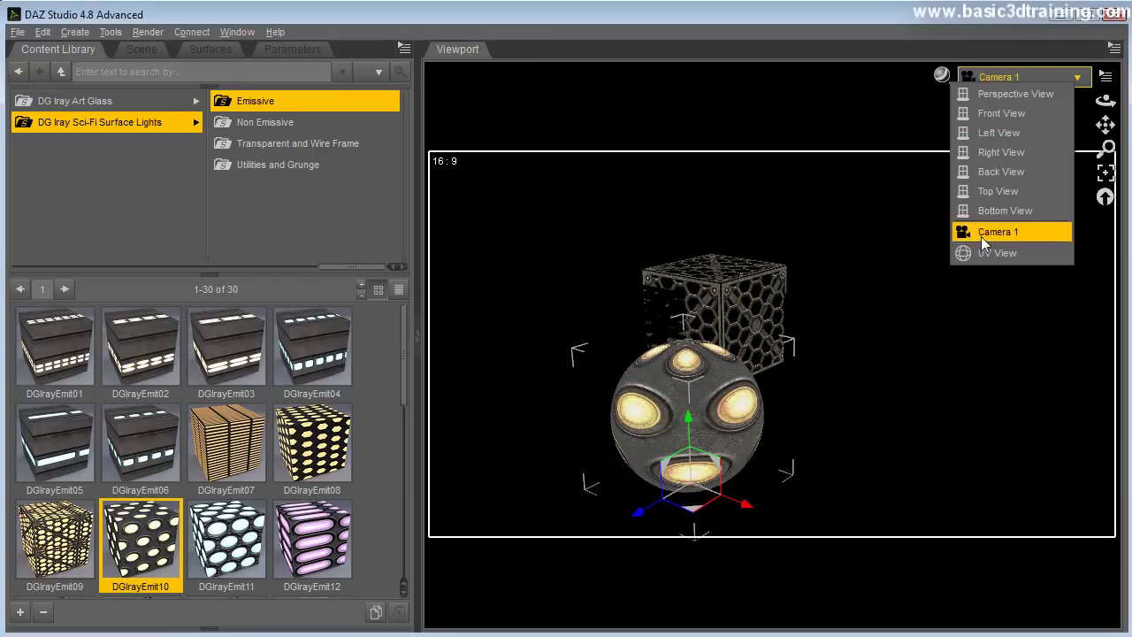
{"action": "left_click", "coordinate": [975, 259]}
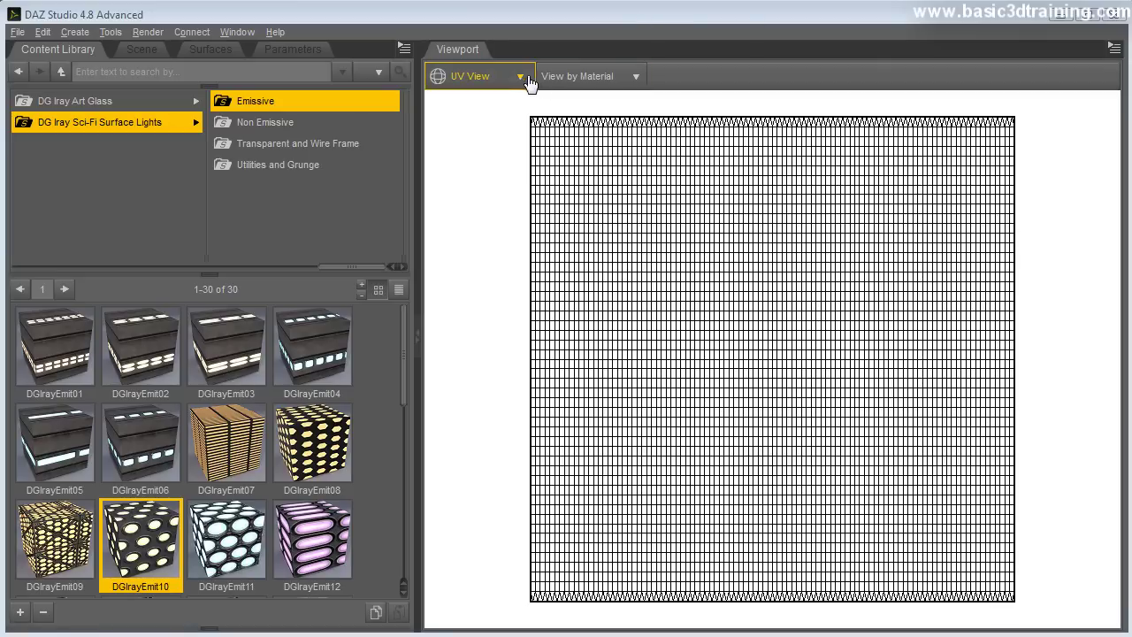
Return the viewport to the Perspective view and bring the sphere toward the centre.
{"action": "left_click", "coordinate": [520, 77]}
{"action": "left_click", "coordinate": [513, 101]}
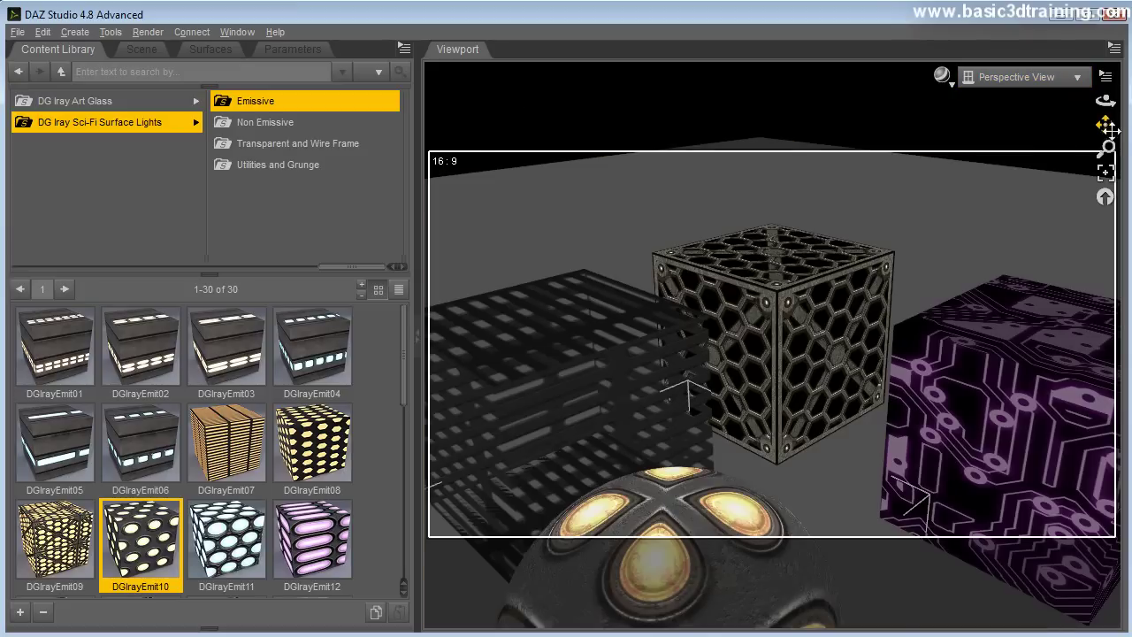
{"action": "left_click_drag", "start_coordinate": [1124, 137], "coordinate": [1123, 115]}
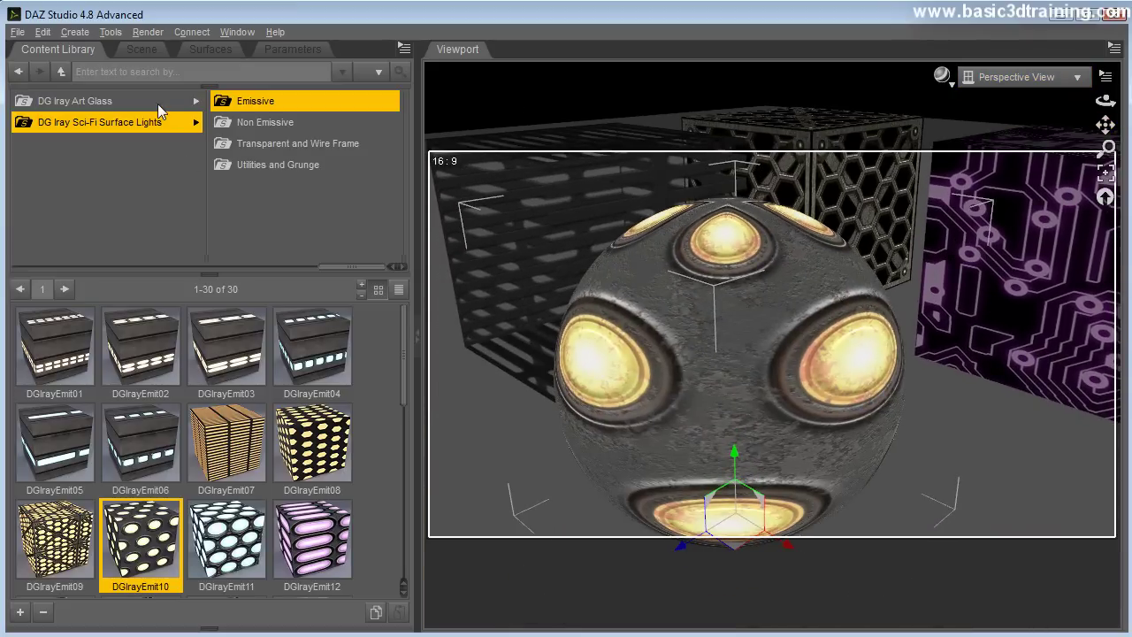
Set the sphere's Horizontal Offset to 1.00 in the Surfaces editor.
{"action": "left_click", "coordinate": [210, 49]}
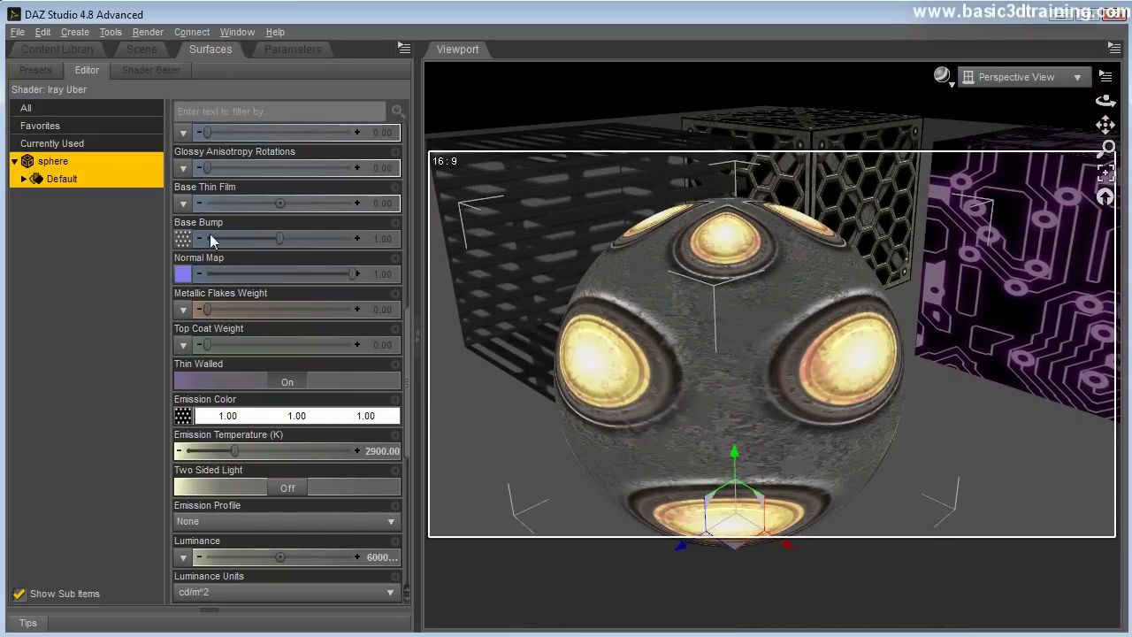
{"action": "scroll", "coordinate": [238, 381], "scroll_direction": "down", "scroll_amount": 5}
{"action": "scroll", "coordinate": [267, 417], "scroll_direction": "down", "scroll_amount": 3}
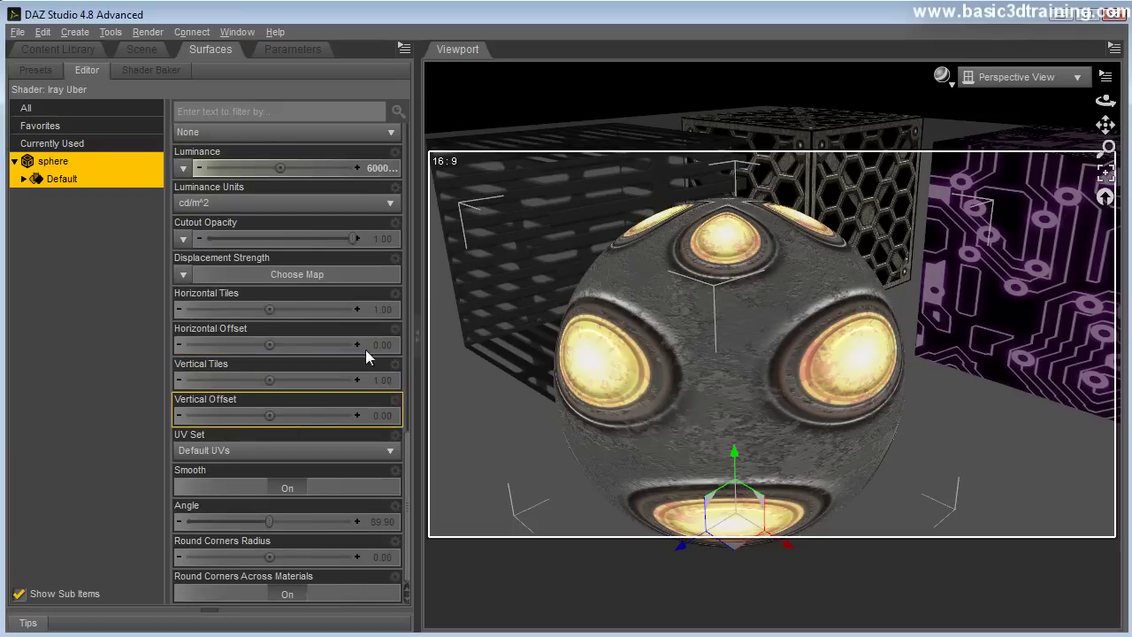
{"action": "left_click_drag", "start_coordinate": [284, 351], "coordinate": [306, 345]}
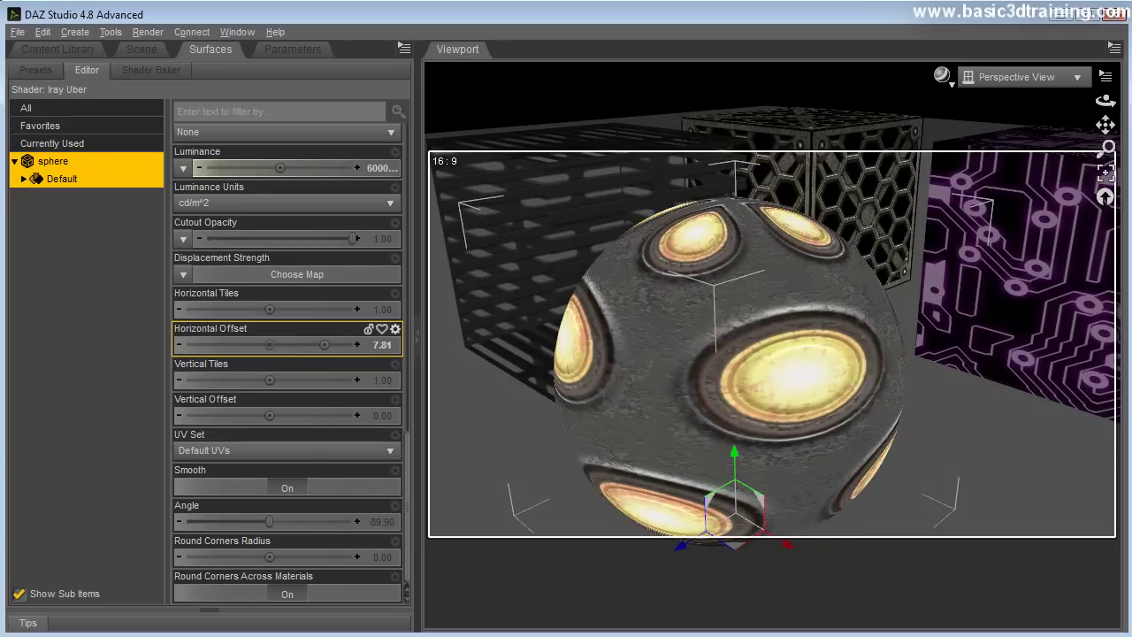
{"action": "left_click_drag", "start_coordinate": [326, 345], "coordinate": [269, 345]}
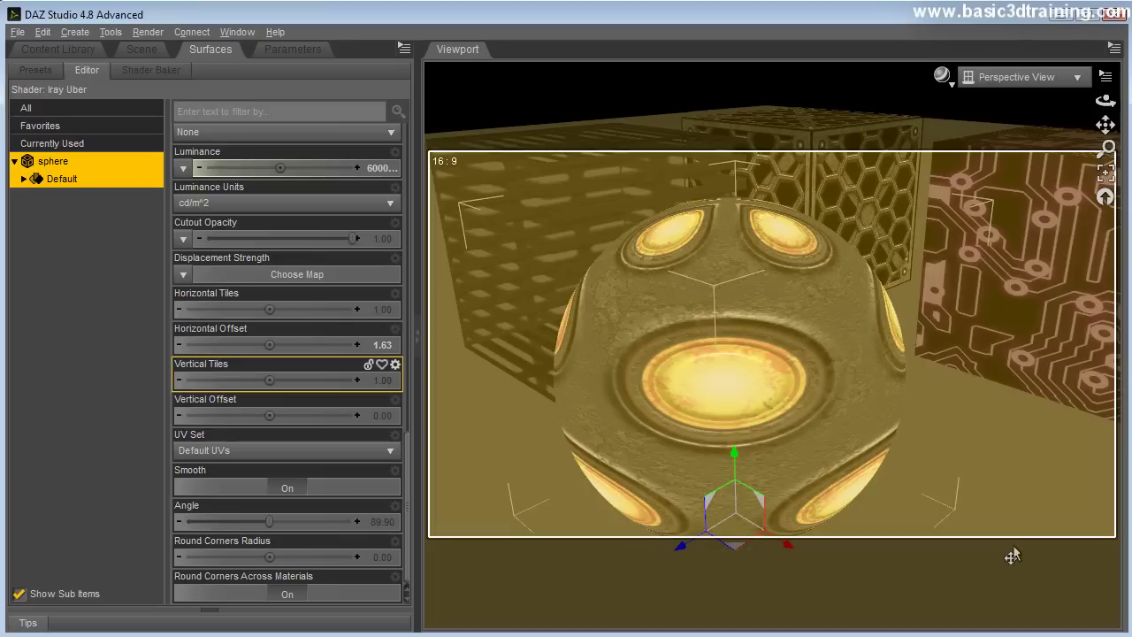
{"action": "left_click", "coordinate": [389, 346]}
{"action": "type", "text": "1"}
{"action": "key", "text": "Return"}
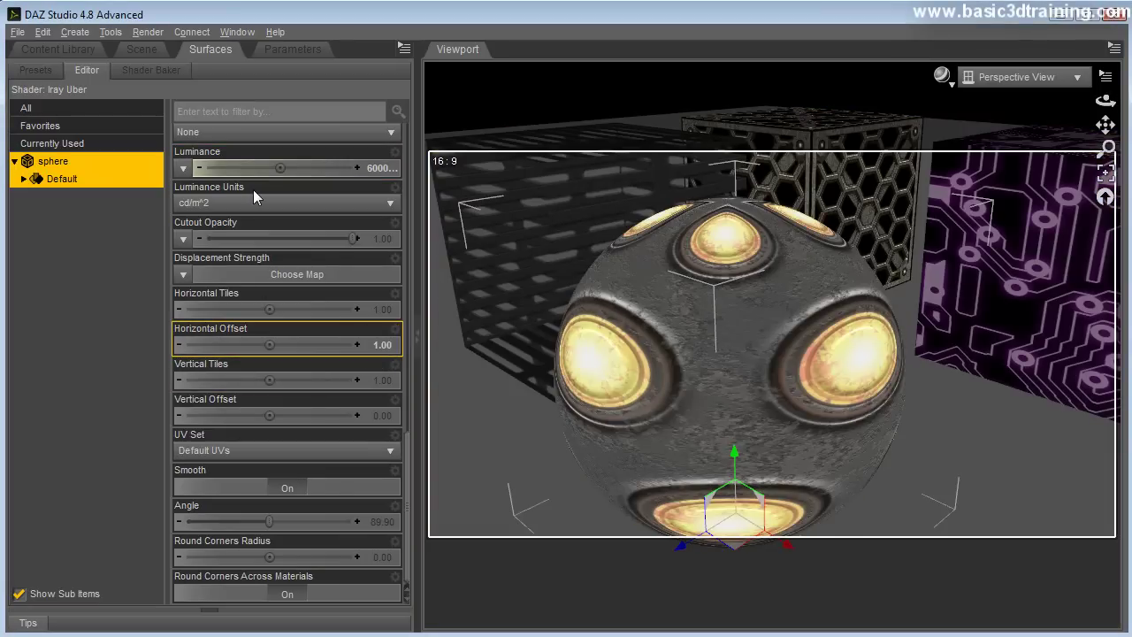
Set the sphere's tiling to Horizontal 3.01 and Vertical 1.81, framing all three cubes.
{"action": "left_click_drag", "start_coordinate": [281, 309], "coordinate": [317, 310]}
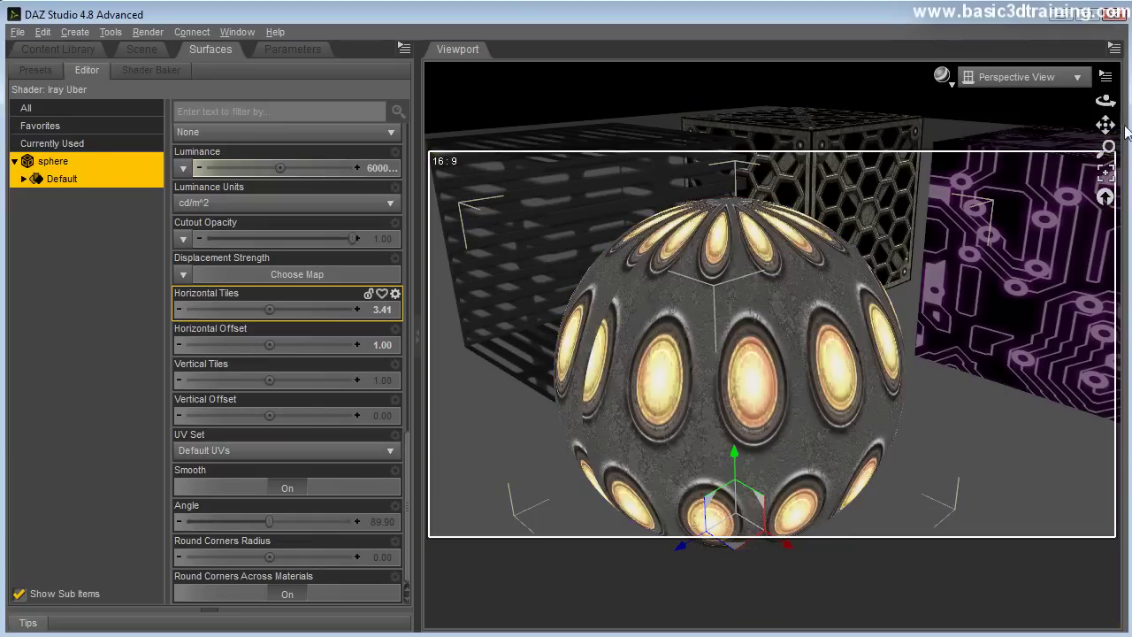
{"action": "mouse_move", "coordinate": [1116, 107]}
{"action": "left_mouse_down"}
{"action": "mouse_move", "coordinate": [1088, 108]}
{"action": "mouse_move", "coordinate": [1106, 108]}
{"action": "left_mouse_up"}
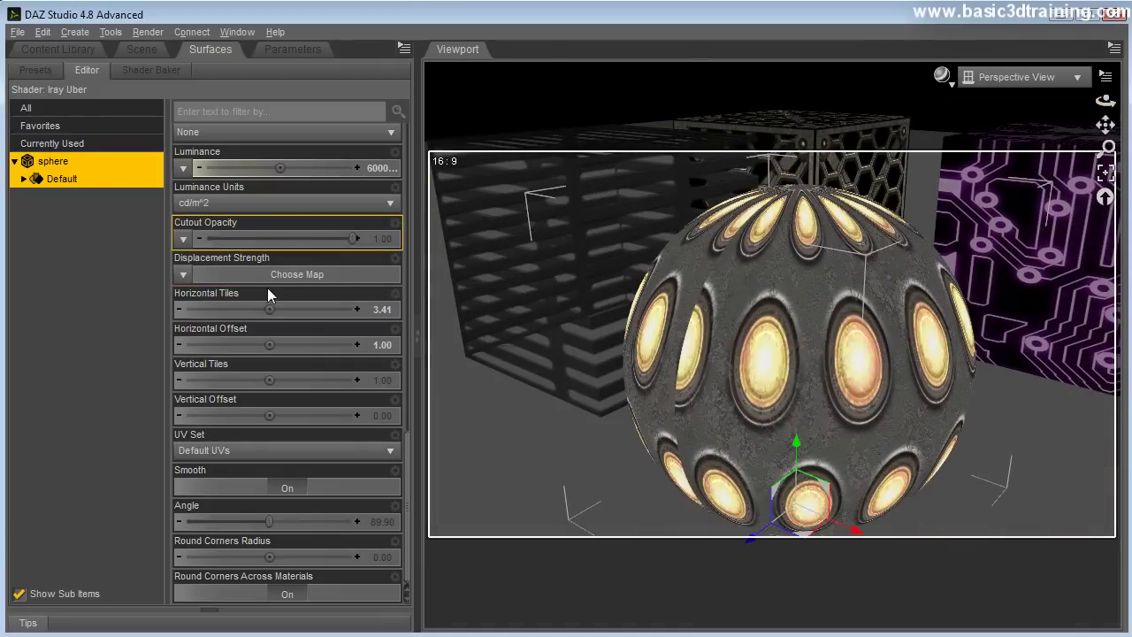
{"action": "left_click_drag", "start_coordinate": [270, 309], "coordinate": [235, 310]}
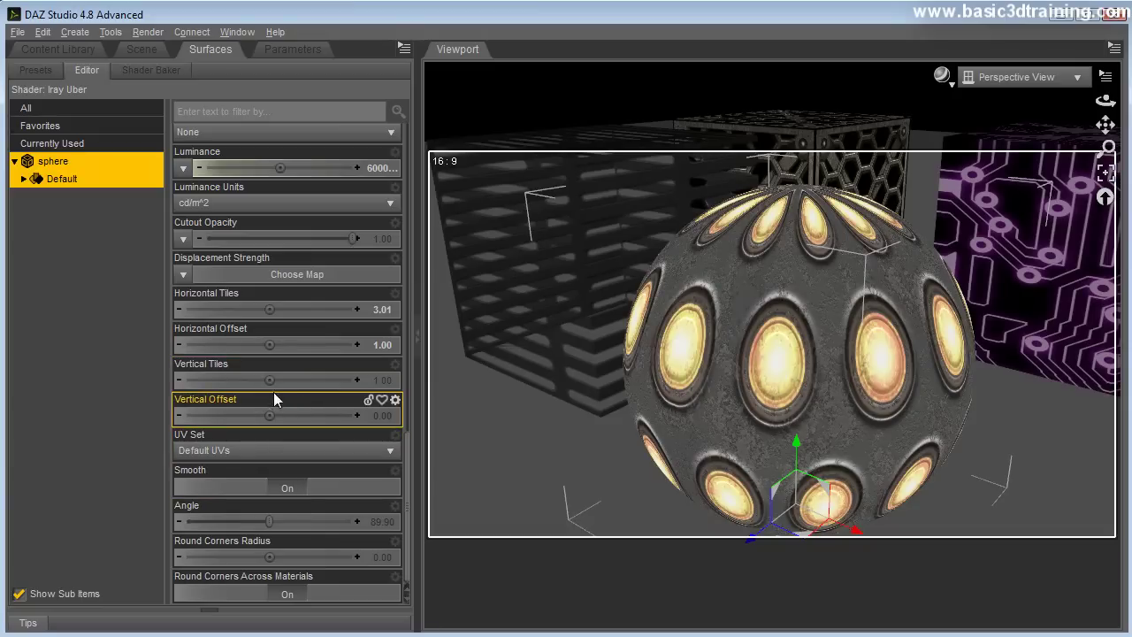
{"action": "left_click_drag", "start_coordinate": [274, 388], "coordinate": [304, 380]}
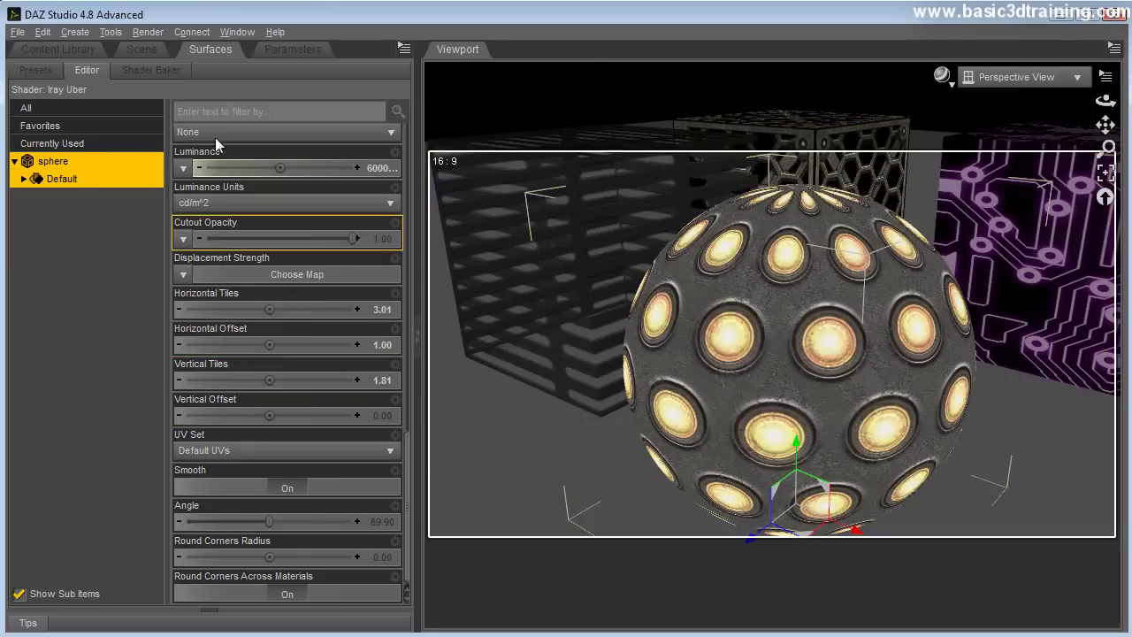
{"action": "scroll", "coordinate": [212, 133], "scroll_direction": "up", "scroll_amount": 1}
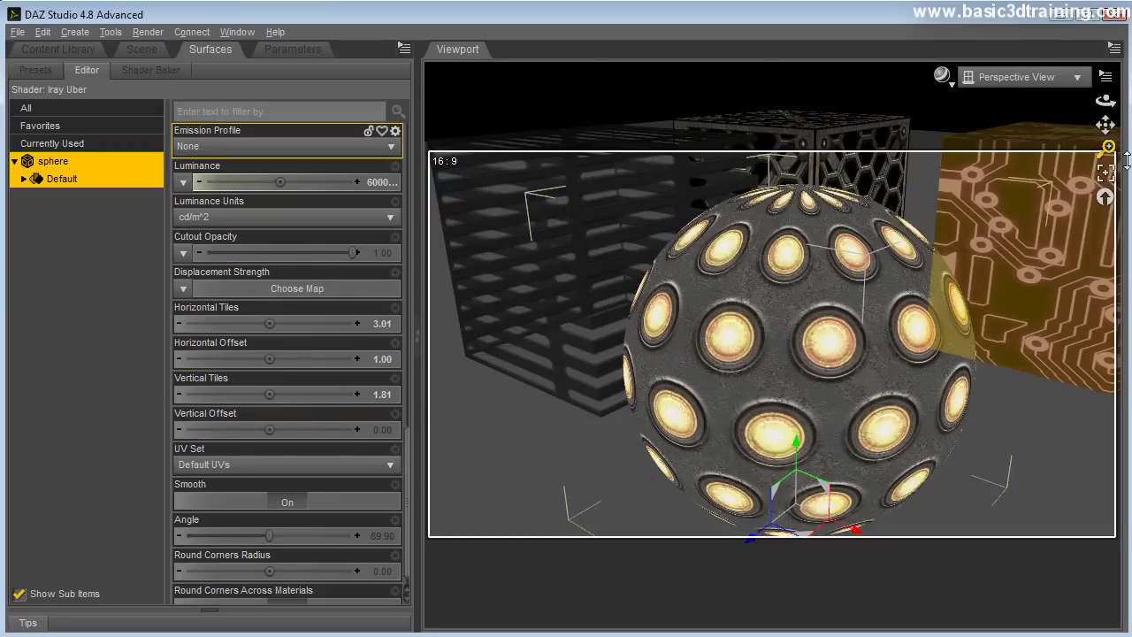
{"action": "left_click_drag", "start_coordinate": [1106, 147], "coordinate": [1101, 186]}
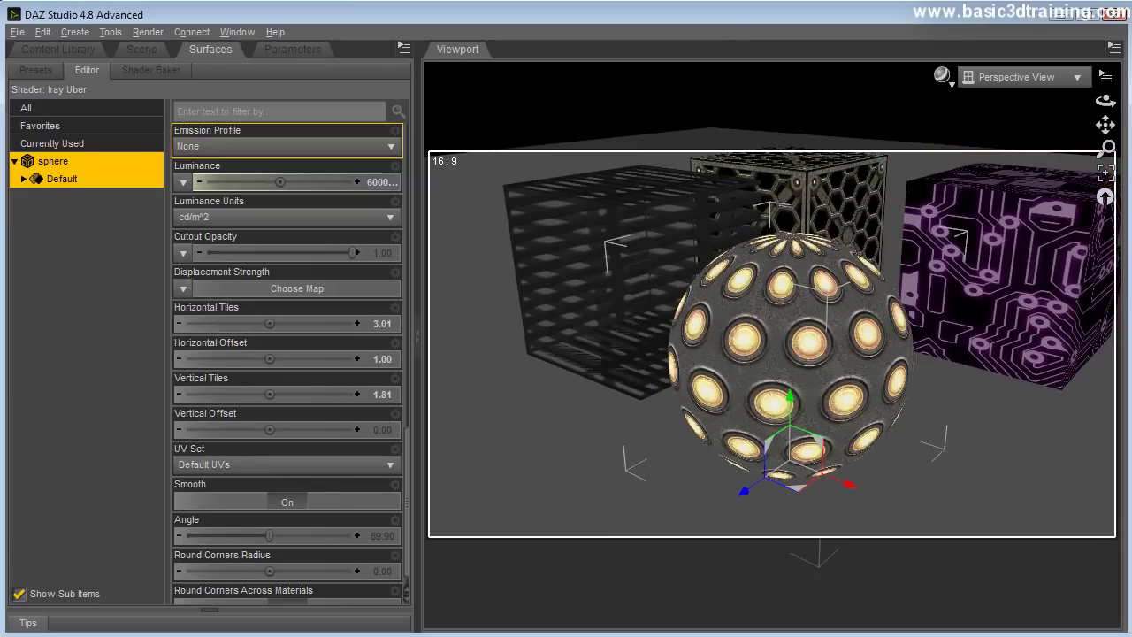
Preview the scene through Camera 1 in the NVIDIA Iray draw style.
{"action": "left_click", "coordinate": [951, 85]}
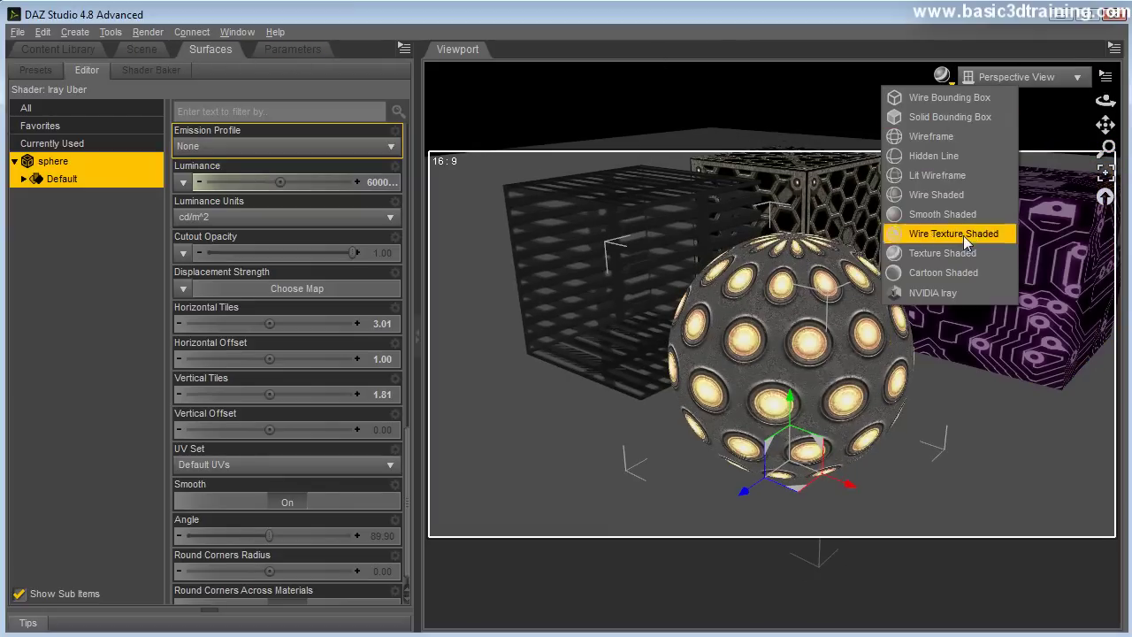
{"action": "left_click", "coordinate": [948, 298]}
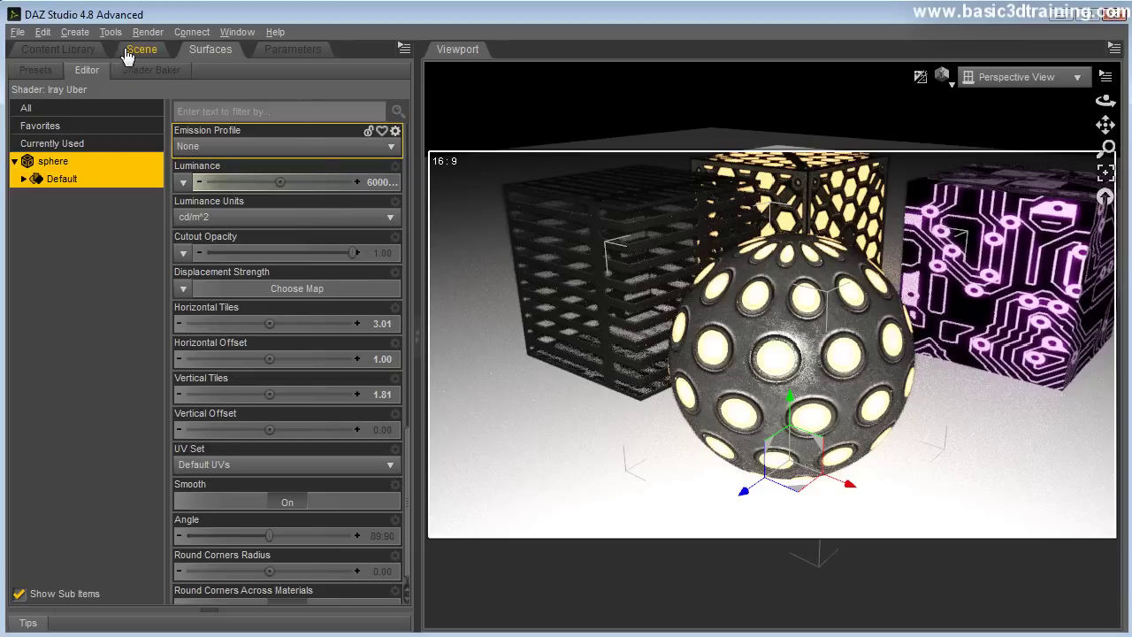
{"action": "left_click", "coordinate": [135, 49]}
{"action": "left_click", "coordinate": [1006, 81]}
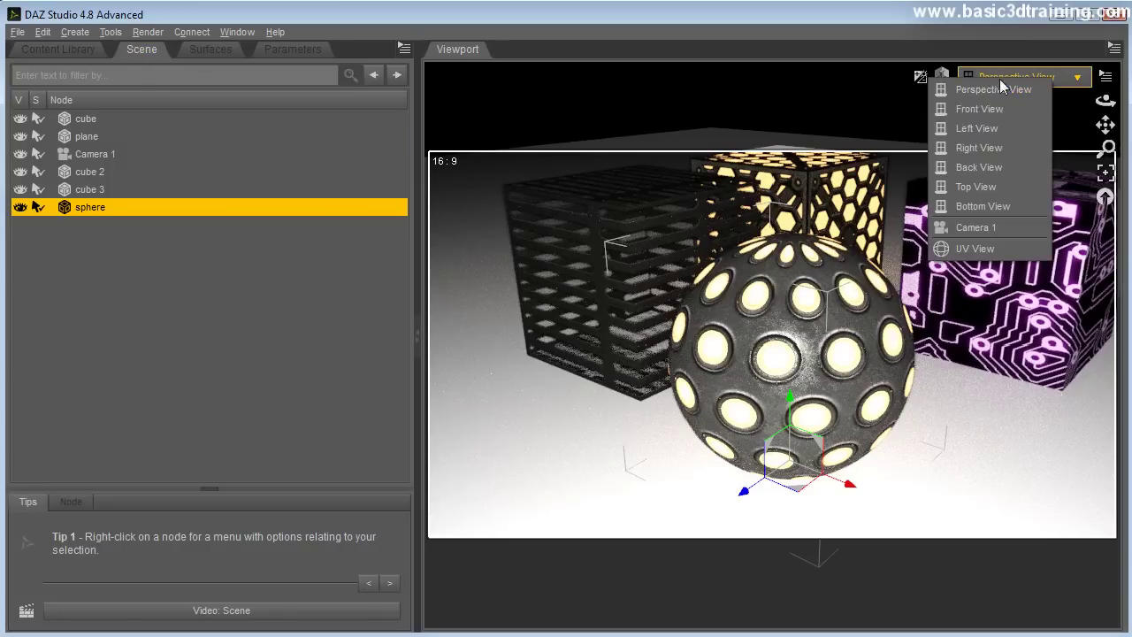
{"action": "left_click", "coordinate": [963, 228]}
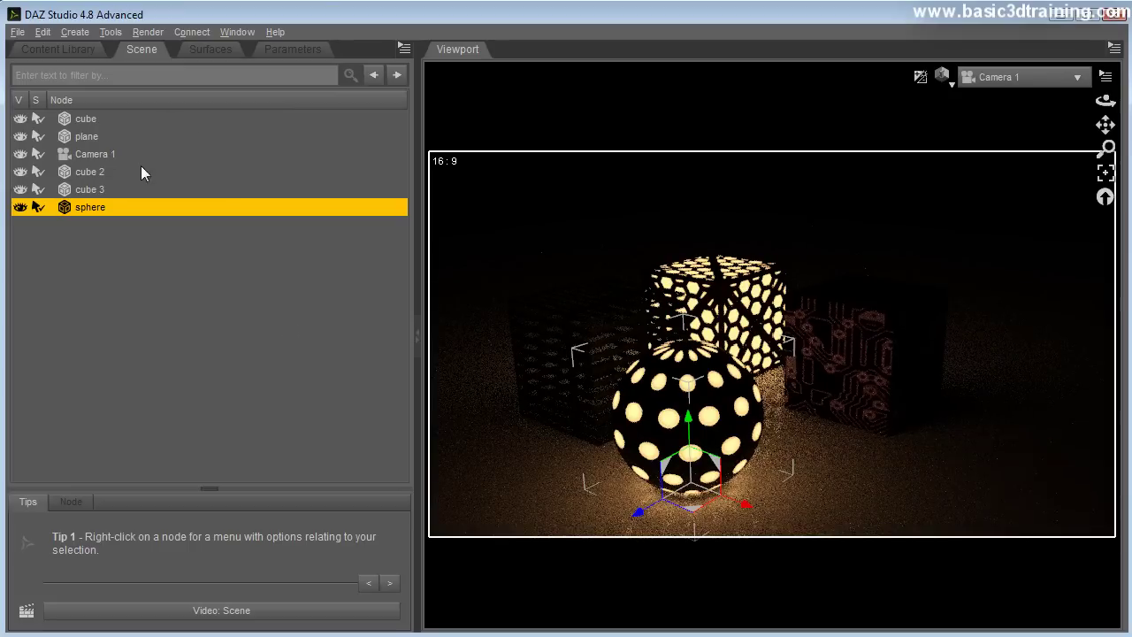
Select Camera 1 and start an Iray render of the scene.
{"action": "left_click", "coordinate": [99, 157]}
{"action": "left_click", "coordinate": [285, 51]}
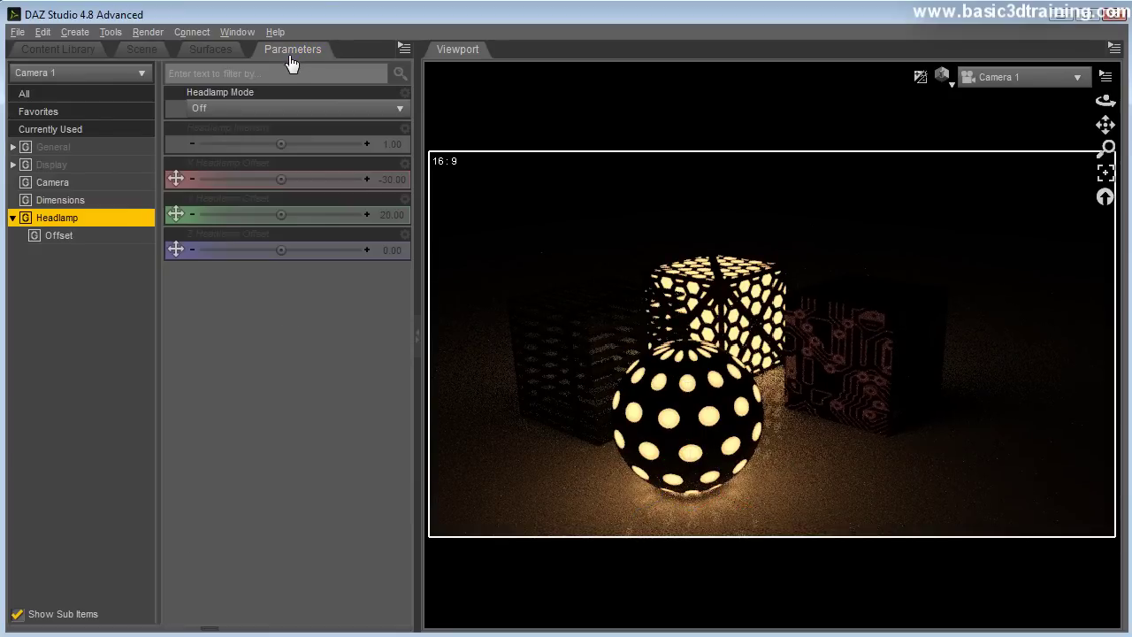
{"action": "left_click", "coordinate": [146, 33]}
{"action": "left_click", "coordinate": [151, 51]}
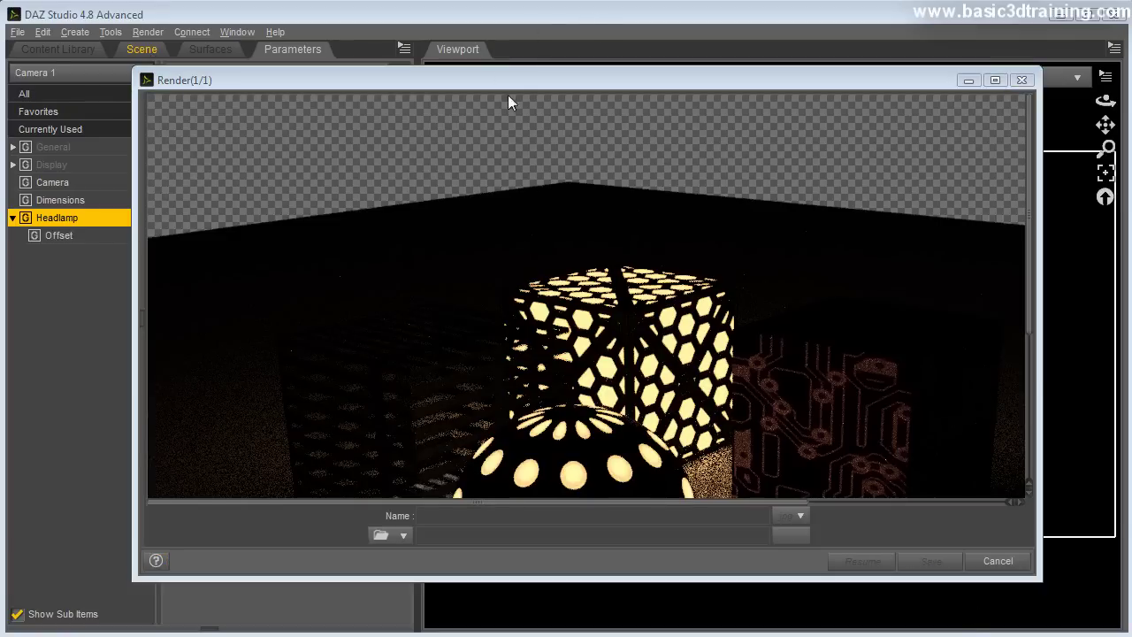
Maximise the Render window to inspect it, then cancel the Camera 1 render.
{"action": "double_click", "coordinate": [505, 77]}
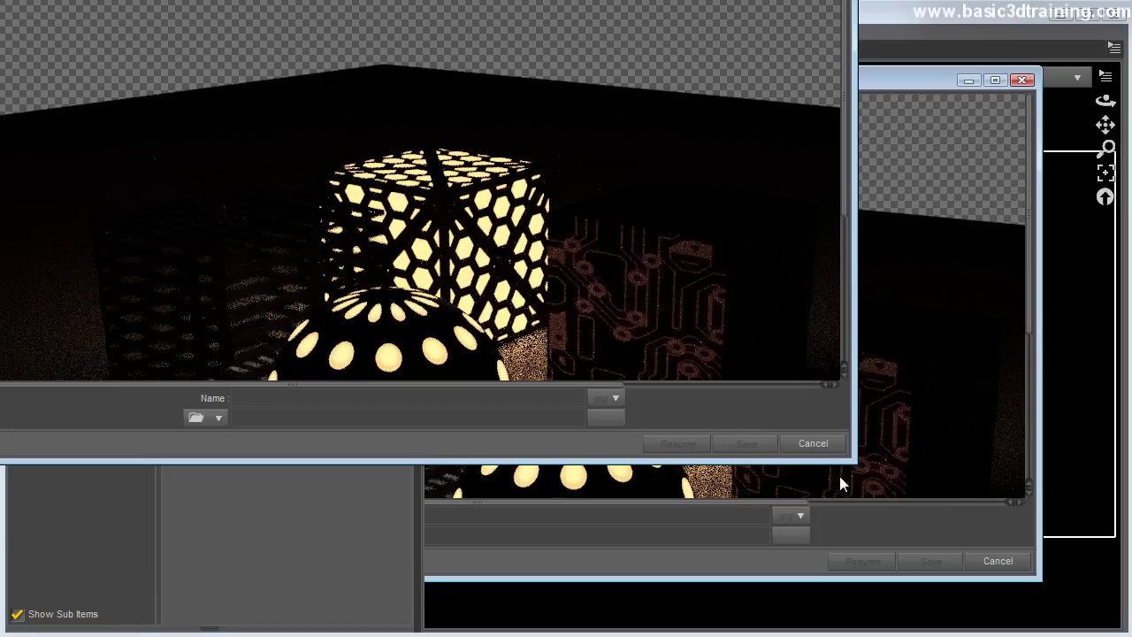
{"action": "double_click", "coordinate": [856, 478]}
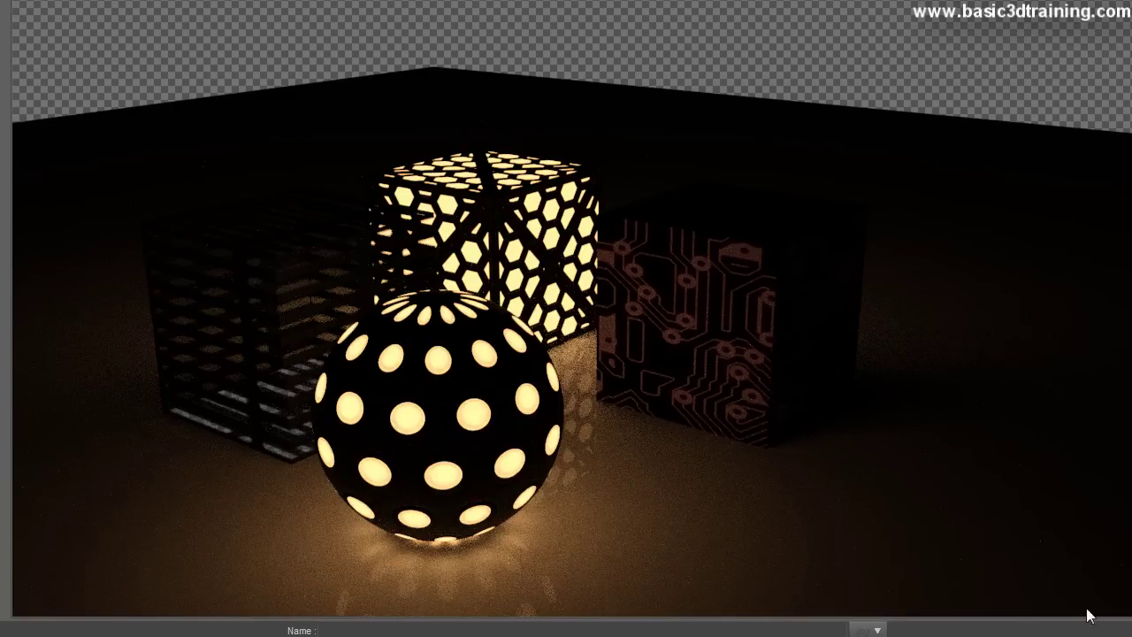
{"action": "key", "text": "Escape"}
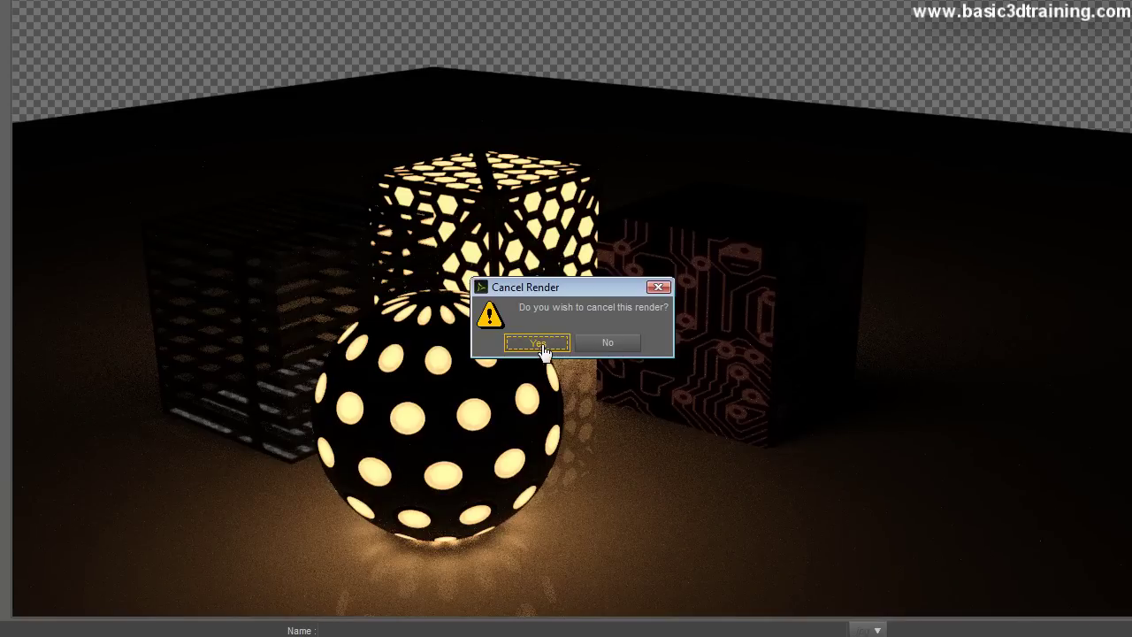
{"action": "left_click", "coordinate": [536, 347]}
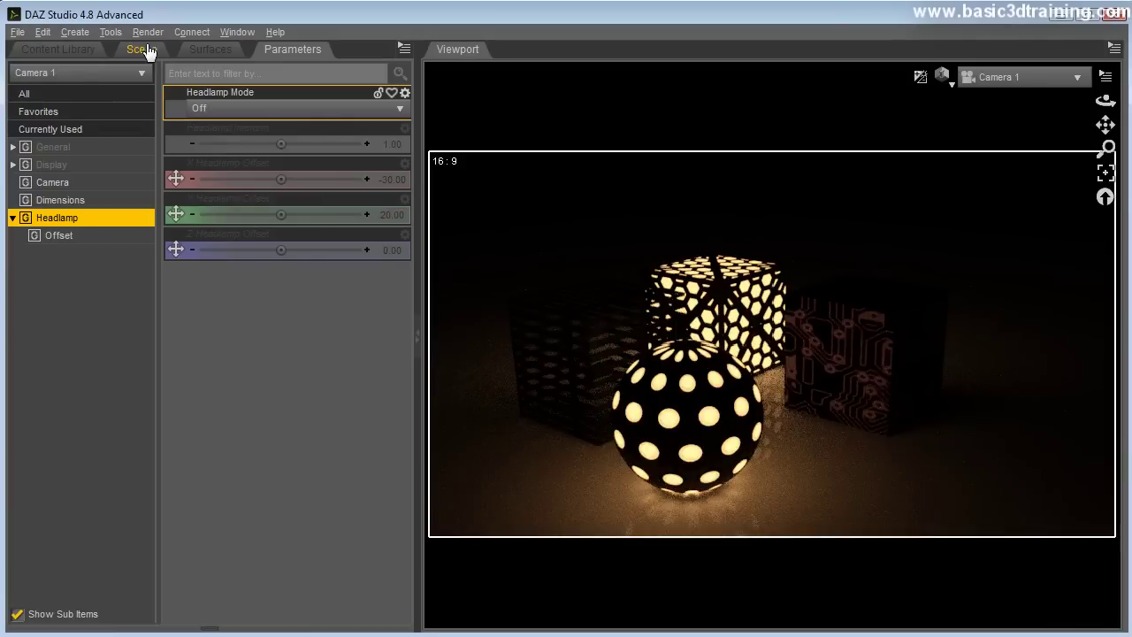
Start a new empty scene without saving the current one.
{"action": "left_click", "coordinate": [144, 47]}
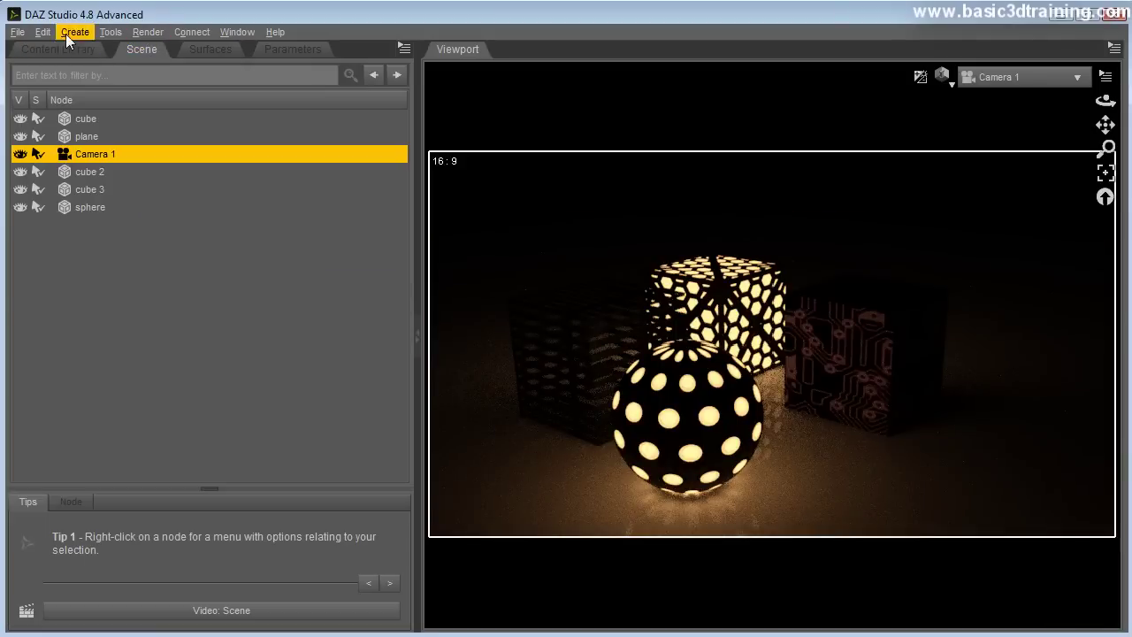
{"action": "left_click", "coordinate": [17, 32]}
{"action": "left_click", "coordinate": [40, 50]}
{"action": "left_click", "coordinate": [563, 339]}
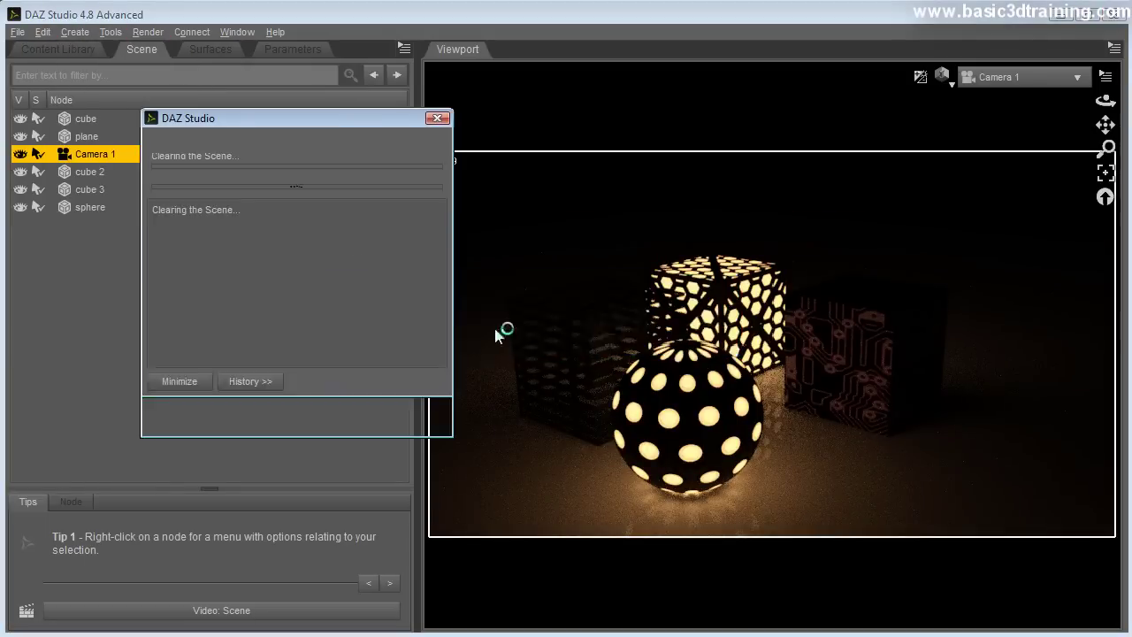
Browse the Content Library to My Library > Props > Stonemason > Sci Fi Crew Quarters.
{"action": "left_click", "coordinate": [69, 51]}
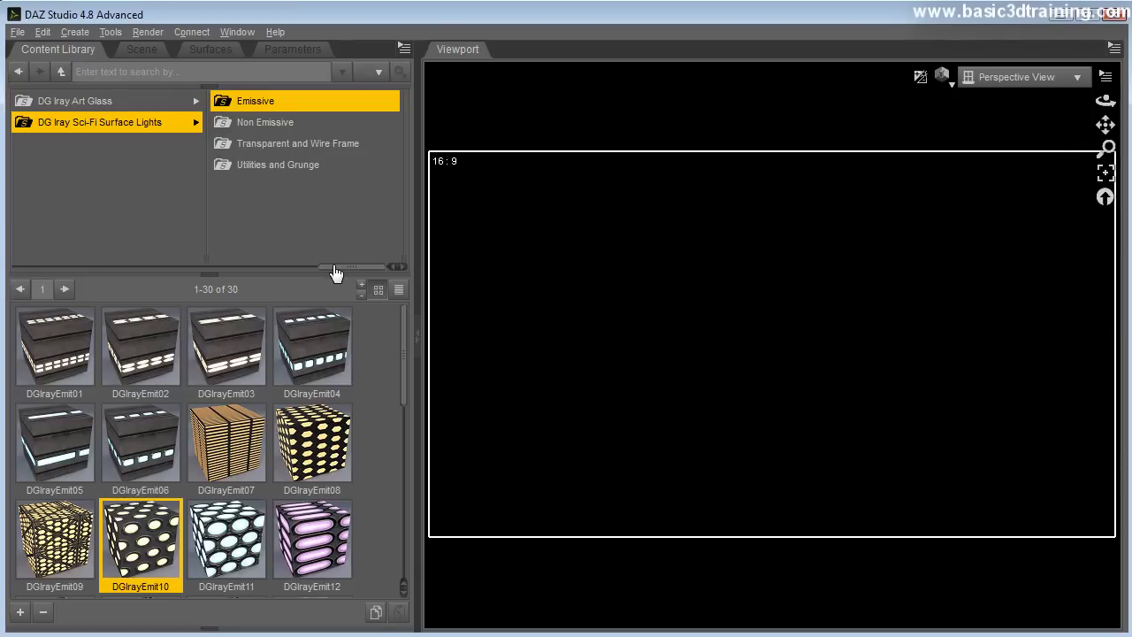
{"action": "left_click_drag", "start_coordinate": [331, 265], "coordinate": [179, 267]}
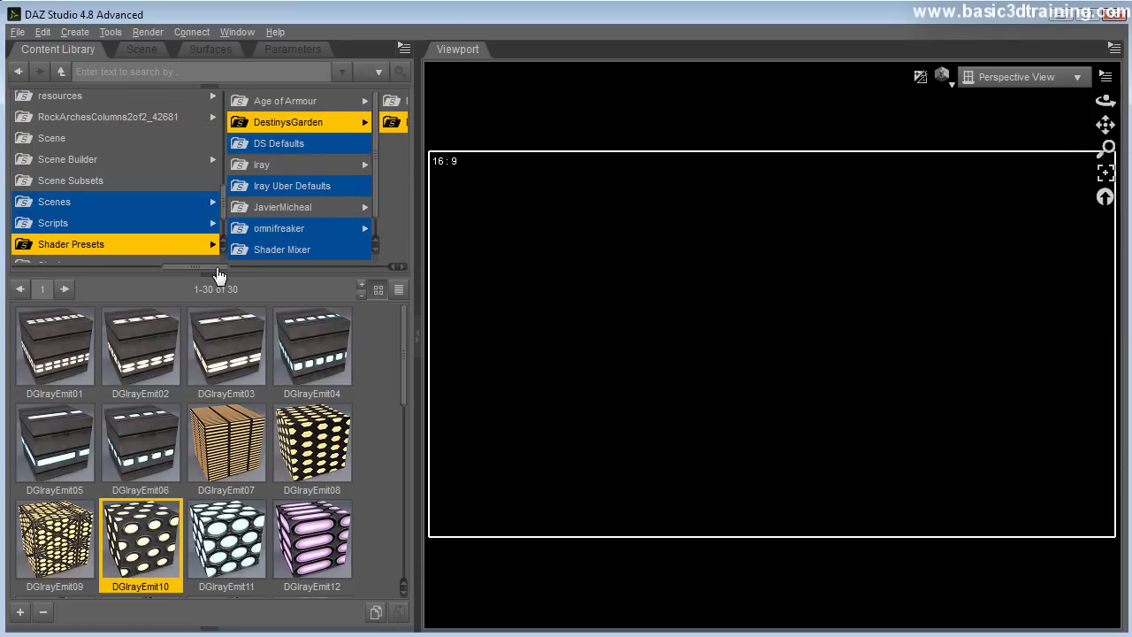
{"action": "left_click", "coordinate": [330, 266]}
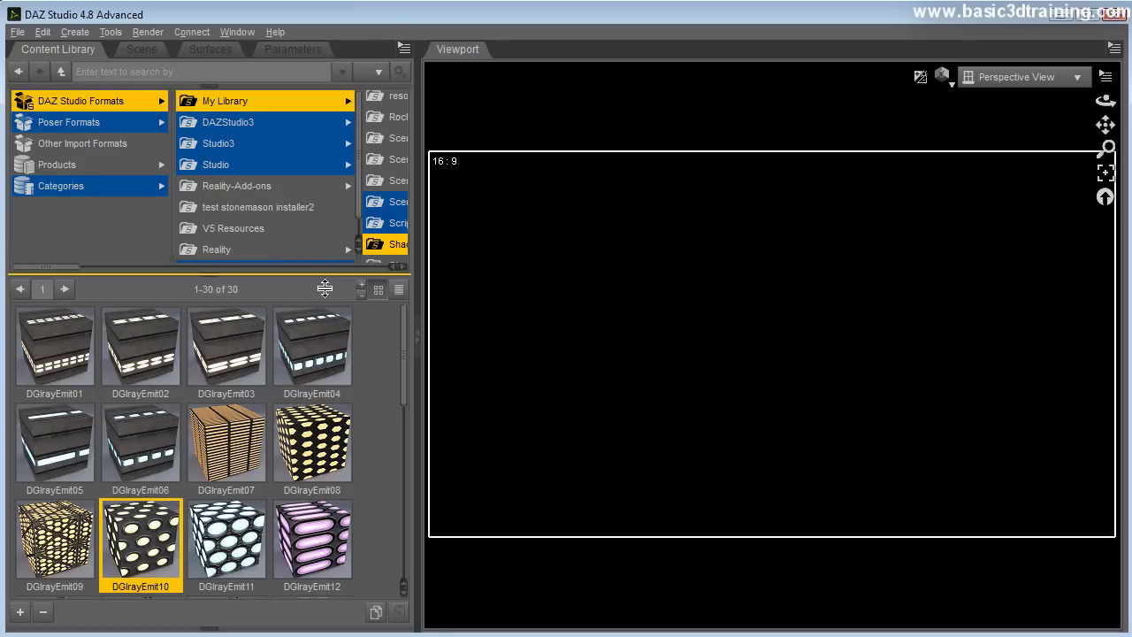
{"action": "left_click_drag", "start_coordinate": [320, 272], "coordinate": [320, 319]}
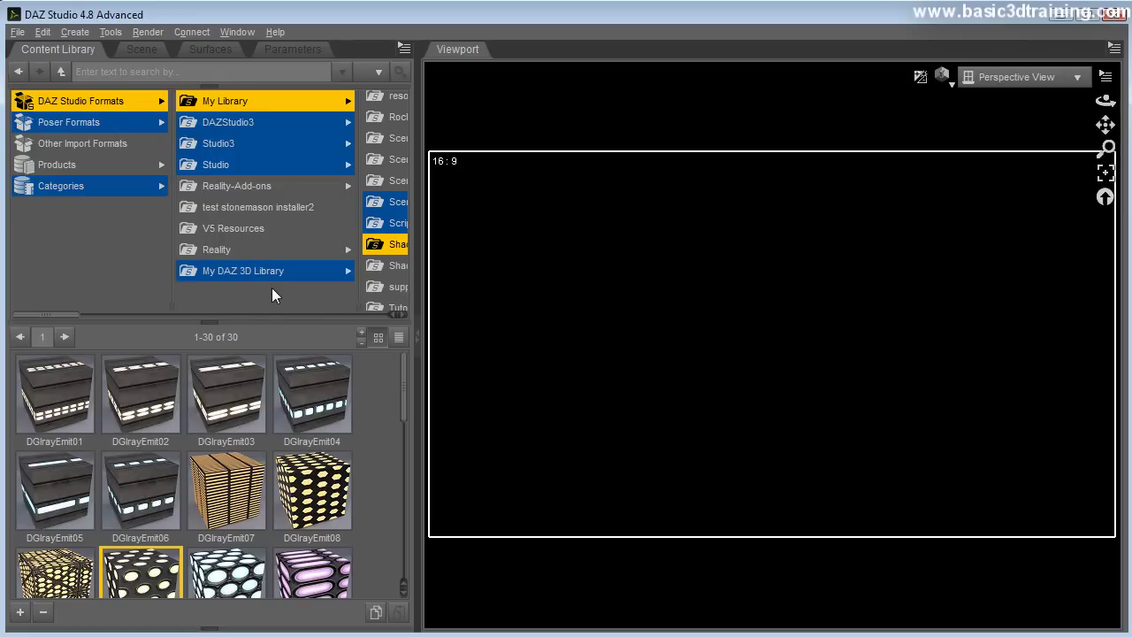
{"action": "left_click_drag", "start_coordinate": [70, 310], "coordinate": [137, 325]}
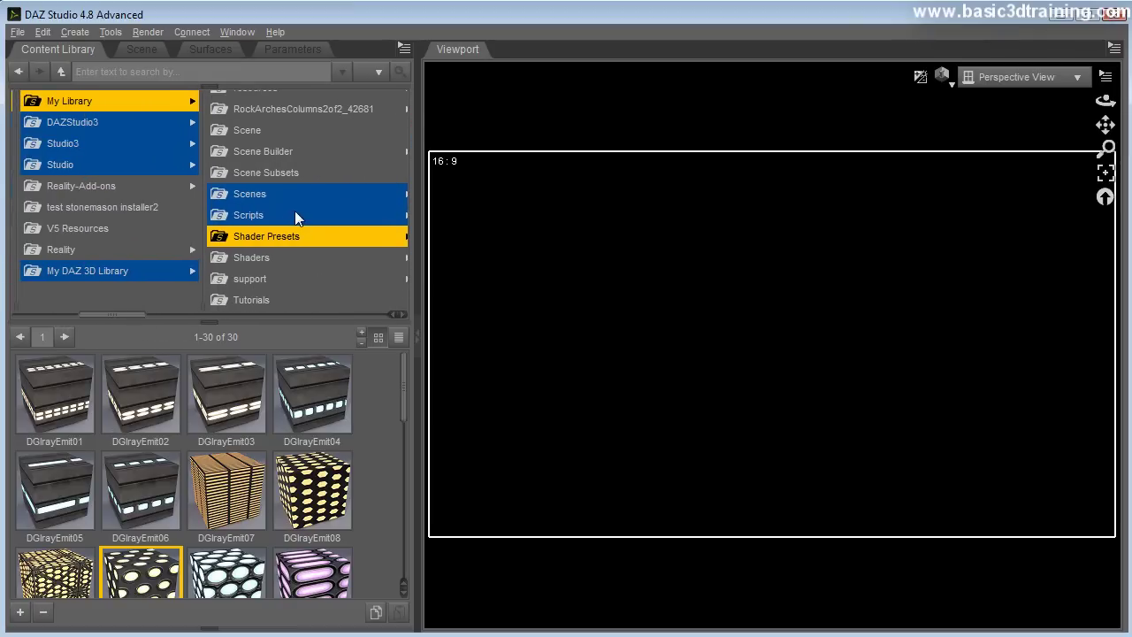
{"action": "scroll", "coordinate": [254, 151], "scroll_direction": "up", "scroll_amount": 2}
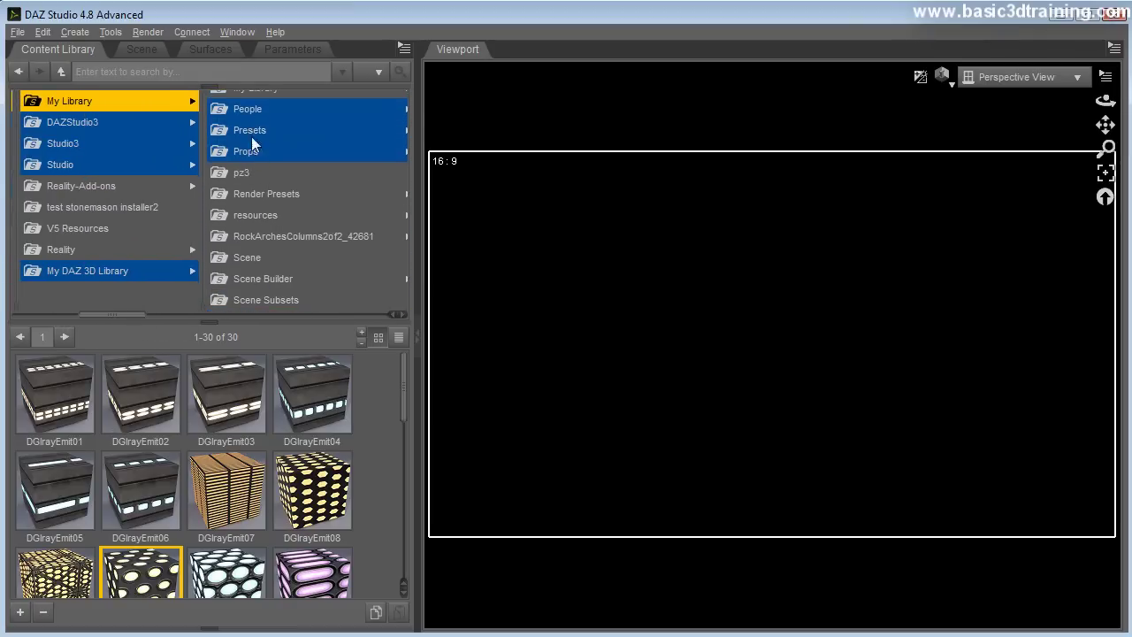
{"action": "left_click", "coordinate": [240, 151]}
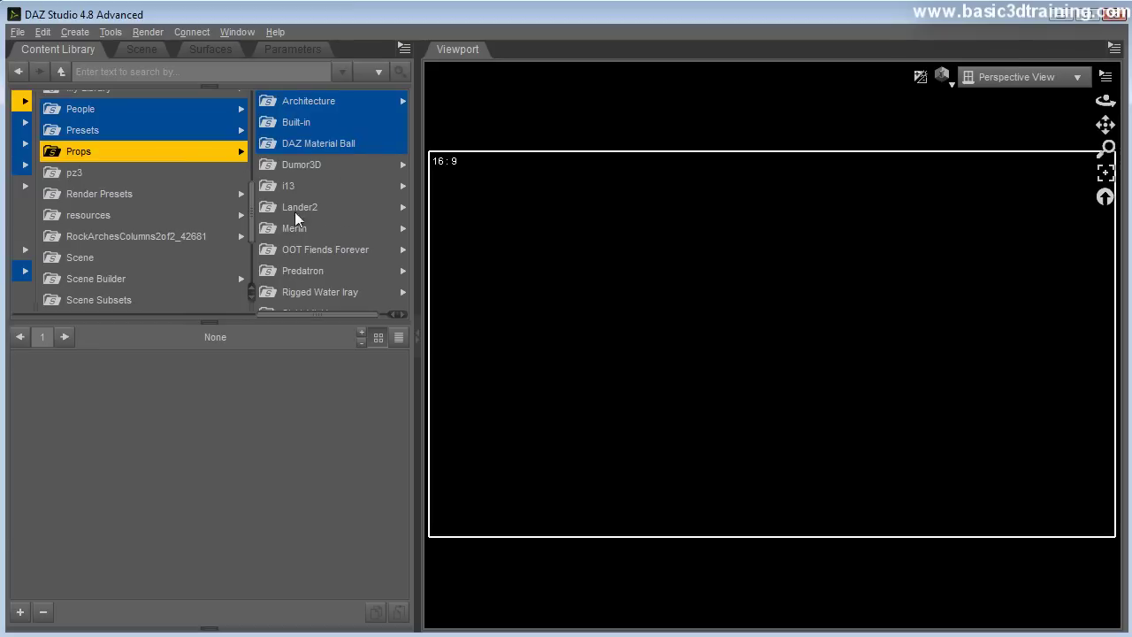
{"action": "scroll", "coordinate": [309, 239], "scroll_direction": "down", "scroll_amount": 3}
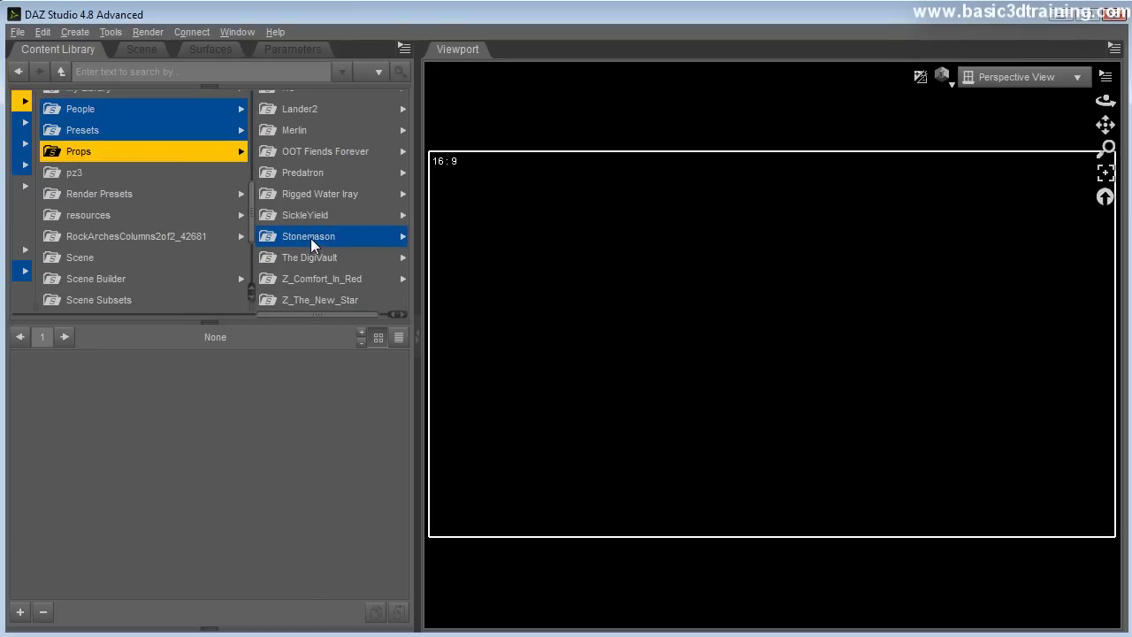
{"action": "left_click", "coordinate": [310, 238]}
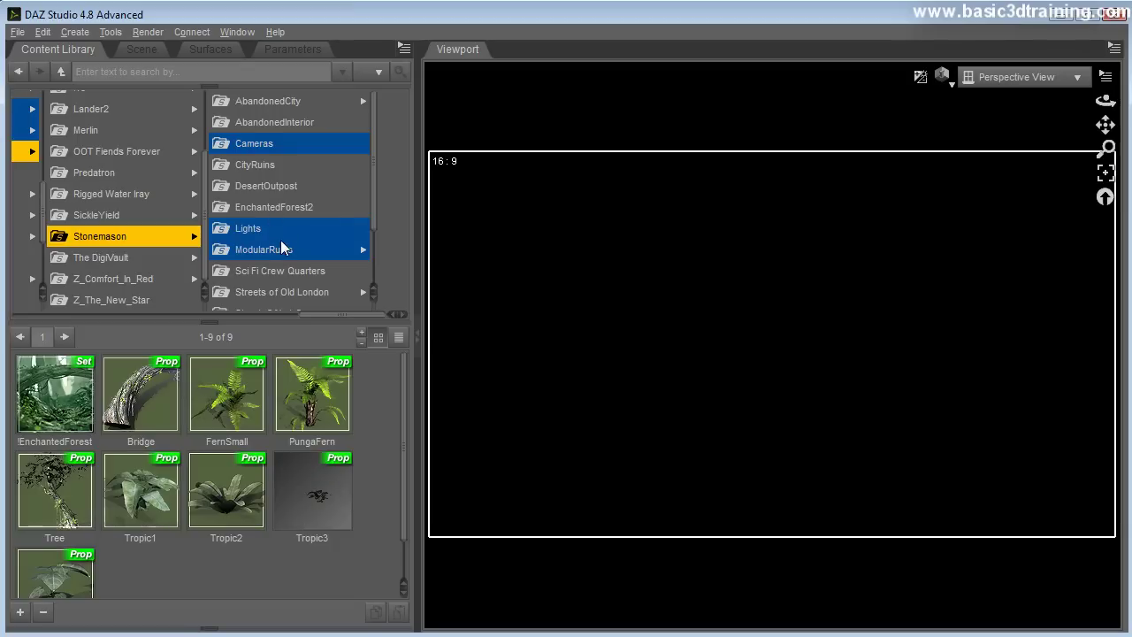
{"action": "scroll", "coordinate": [280, 243], "scroll_direction": "down", "scroll_amount": 3}
{"action": "left_click", "coordinate": [262, 206]}
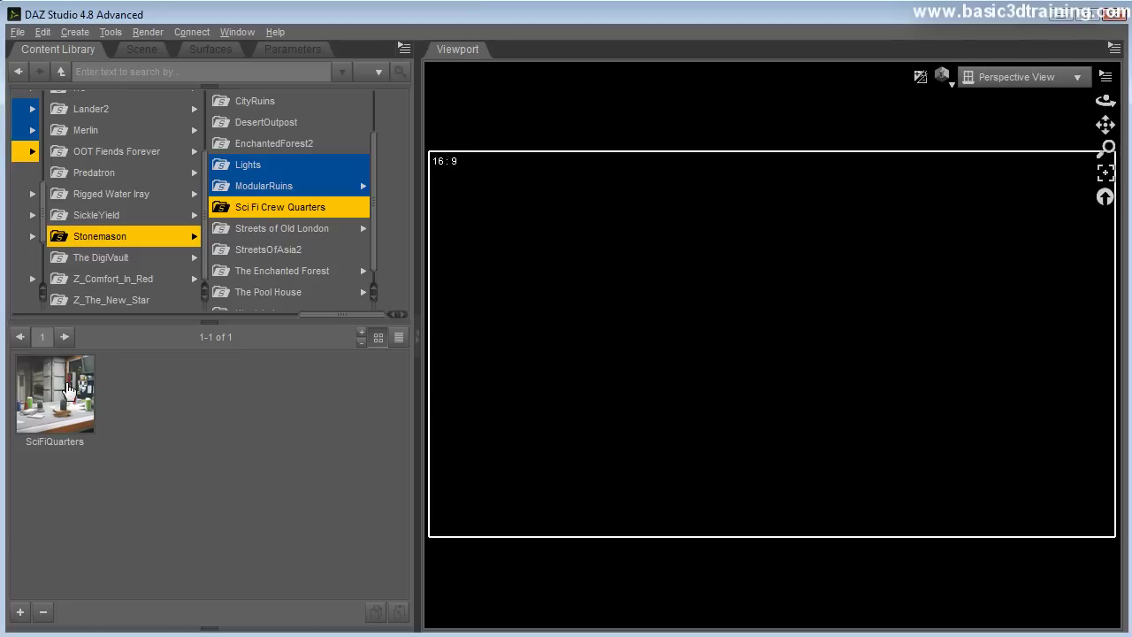
Load the SciFiQuarters set and draw the viewport Texture Shaded.
{"action": "double_click", "coordinate": [69, 389]}
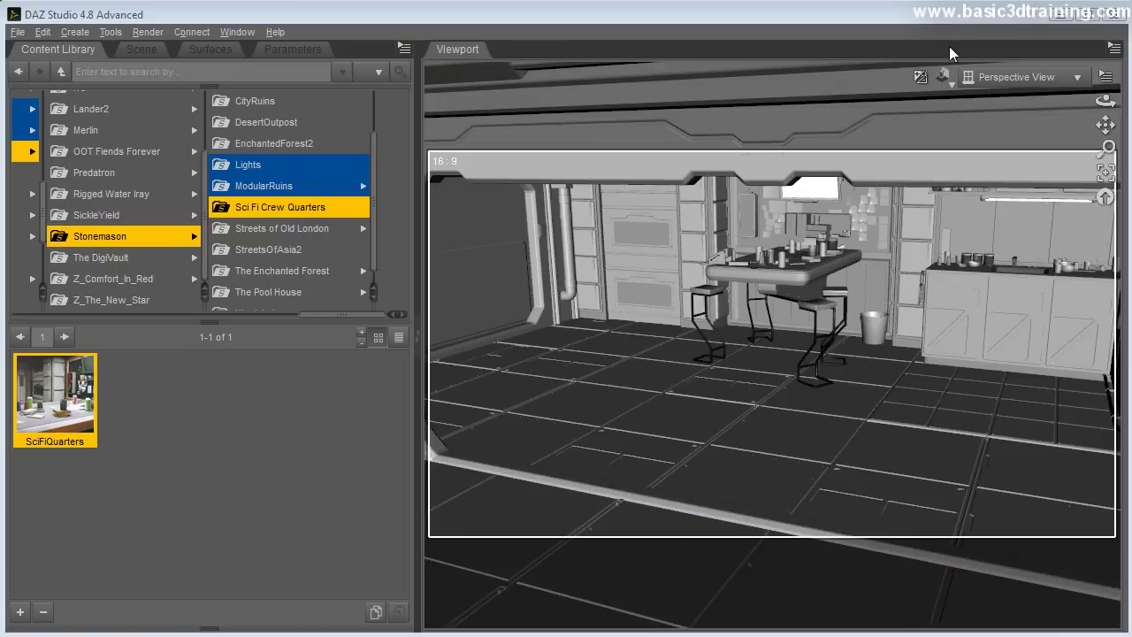
{"action": "left_click", "coordinate": [951, 85]}
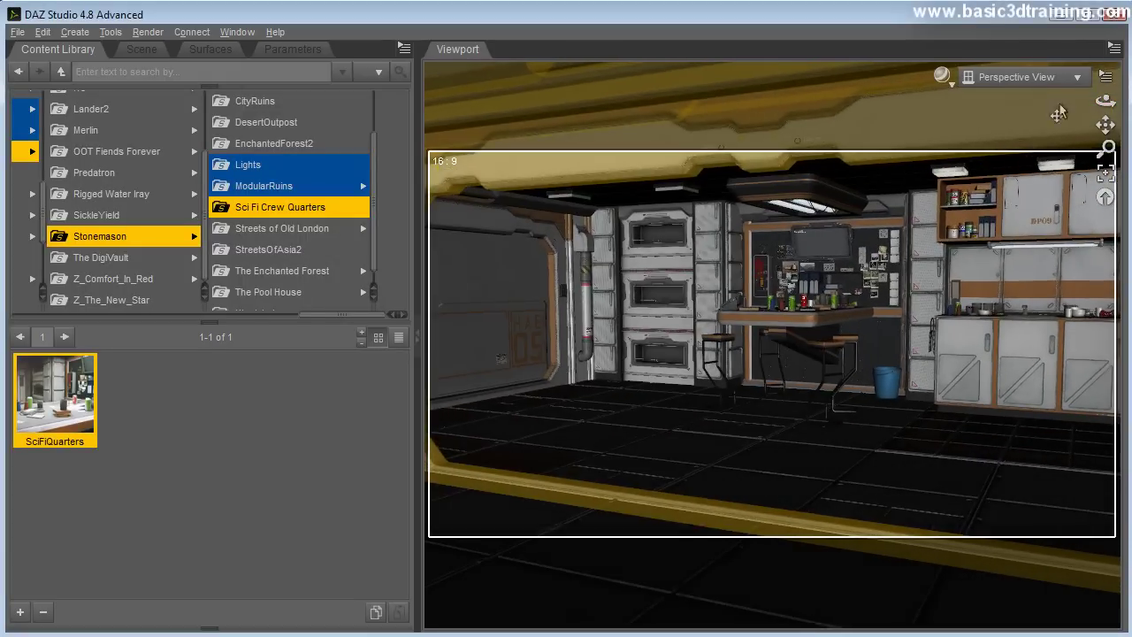
{"action": "left_click", "coordinate": [1013, 77]}
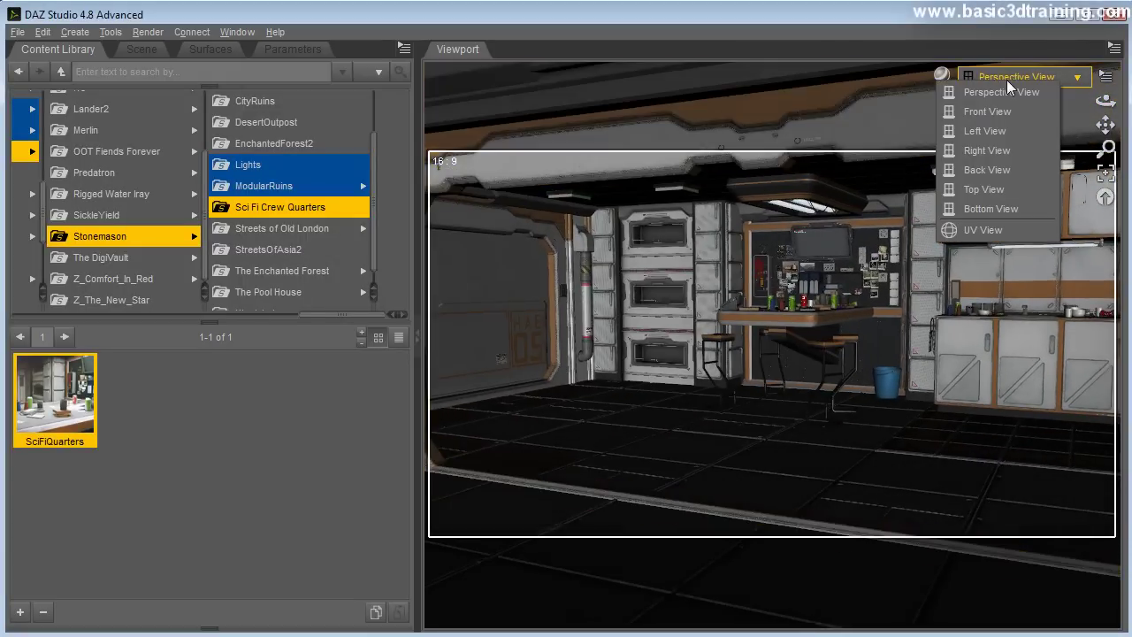
Add a new Camera 1 with default settings and view the scene through it.
{"action": "left_click", "coordinate": [74, 32]}
{"action": "left_click", "coordinate": [84, 51]}
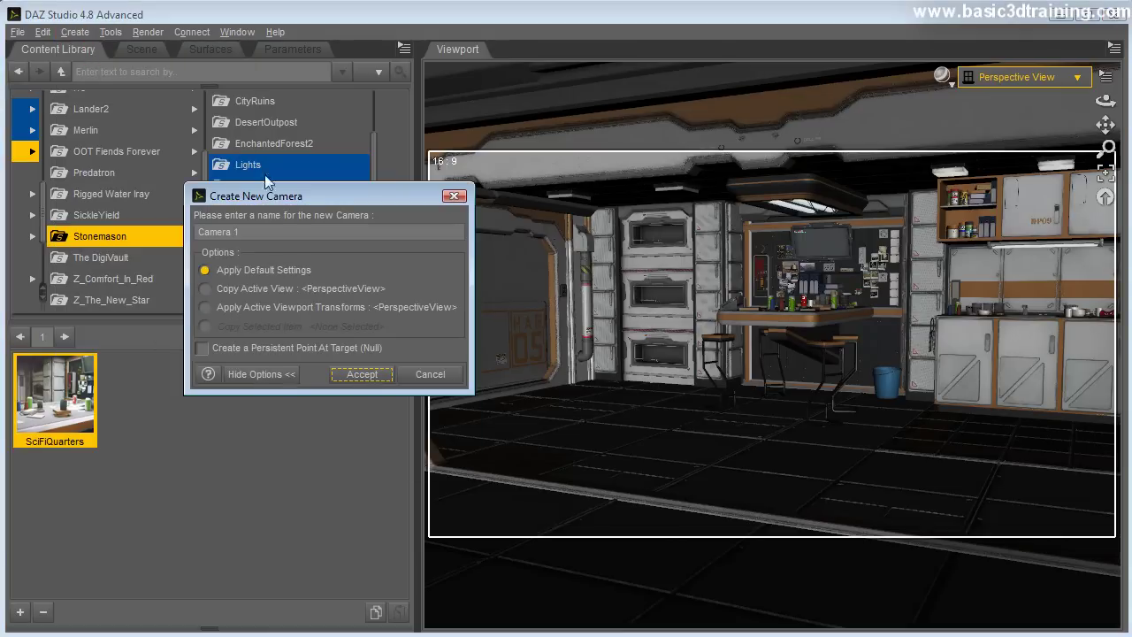
{"action": "left_click", "coordinate": [362, 374]}
{"action": "left_click", "coordinate": [1027, 77]}
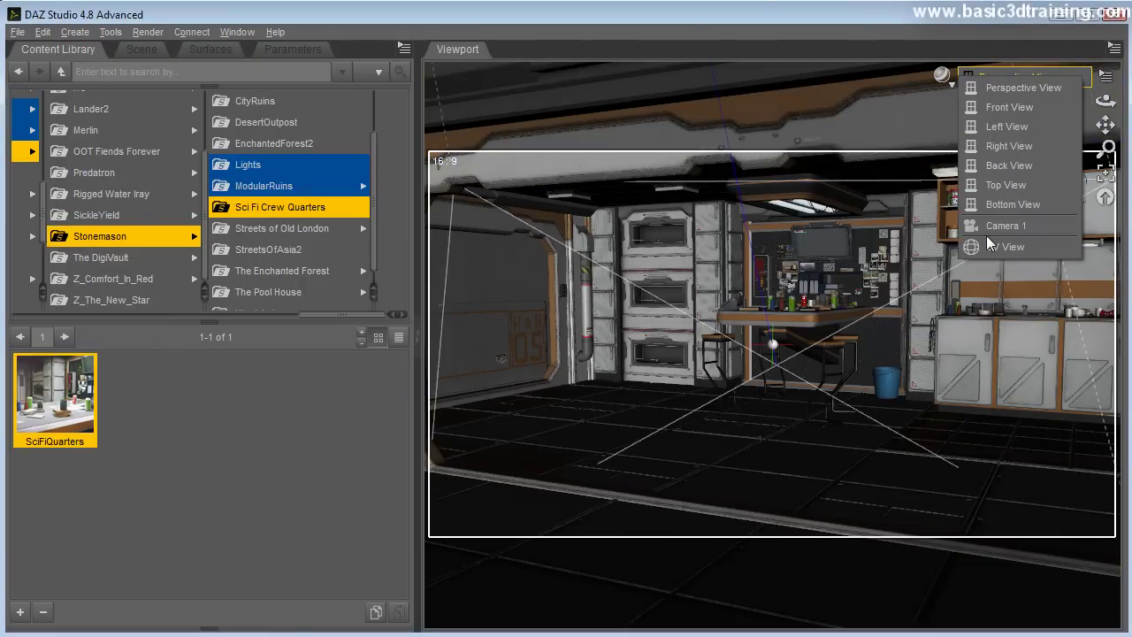
{"action": "left_click", "coordinate": [1000, 227]}
Move and orbit Camera 1 to frame the kitchen counter, oven and cabinets.
{"action": "left_click_drag", "start_coordinate": [1126, 160], "coordinate": [1125, 159]}
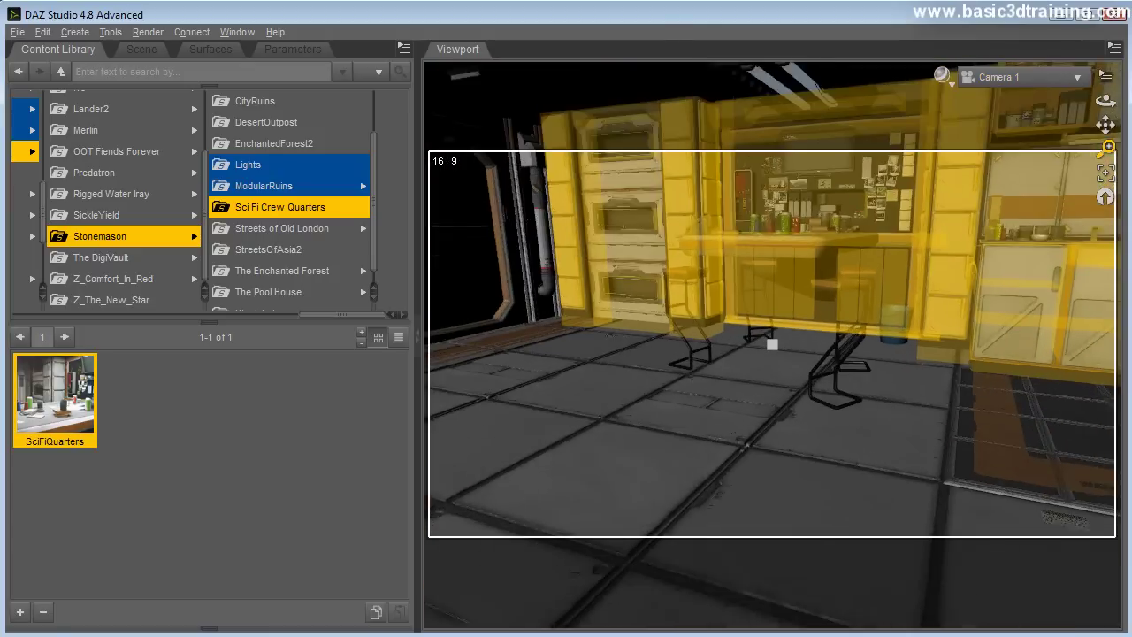
{"action": "left_click_drag", "start_coordinate": [1106, 100], "coordinate": [1066, 100]}
{"action": "left_click_drag", "start_coordinate": [1119, 171], "coordinate": [1119, 159]}
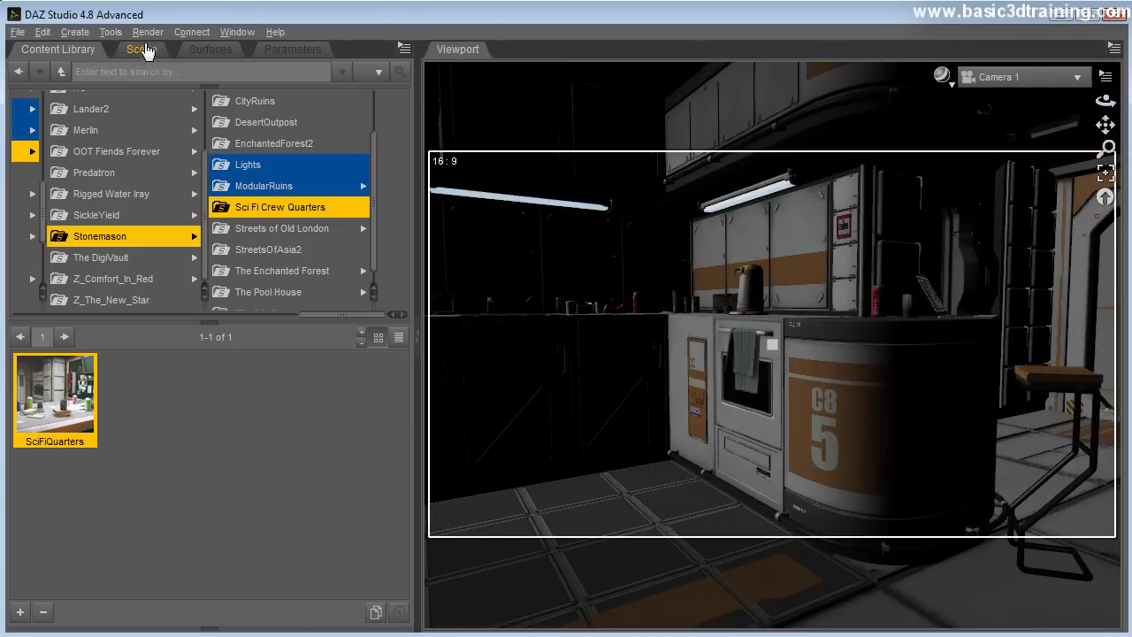
Pick the cupboard door left of the oven with Surface Selection, identifying node sflCupboard02.
{"action": "left_click", "coordinate": [111, 33]}
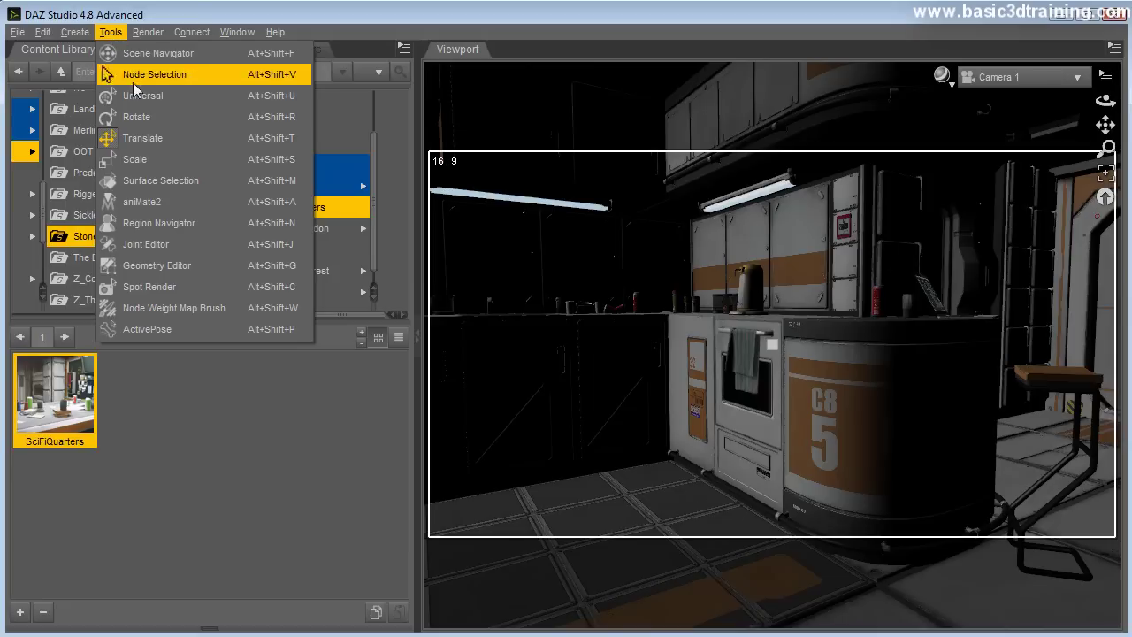
{"action": "left_click", "coordinate": [141, 181]}
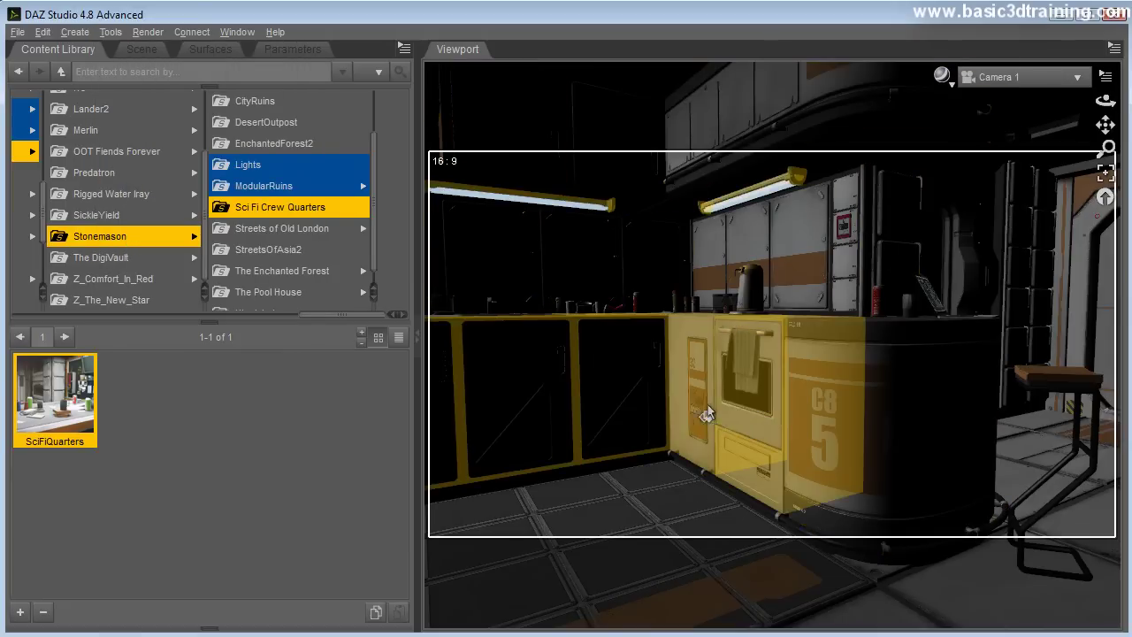
{"action": "left_click", "coordinate": [527, 378]}
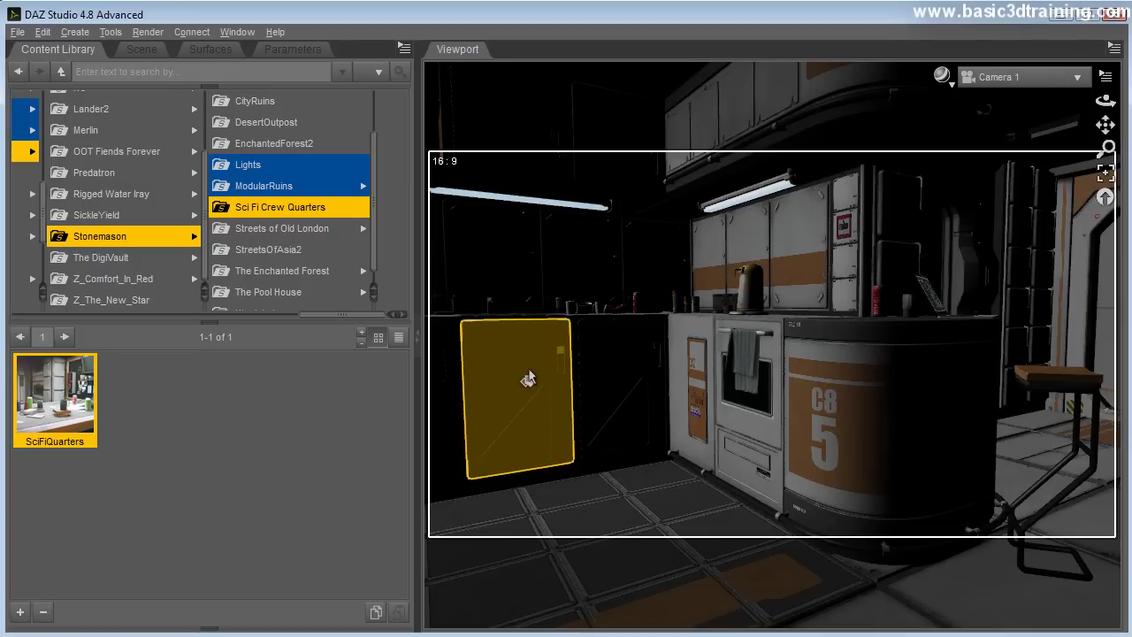
{"action": "left_click", "coordinate": [143, 50]}
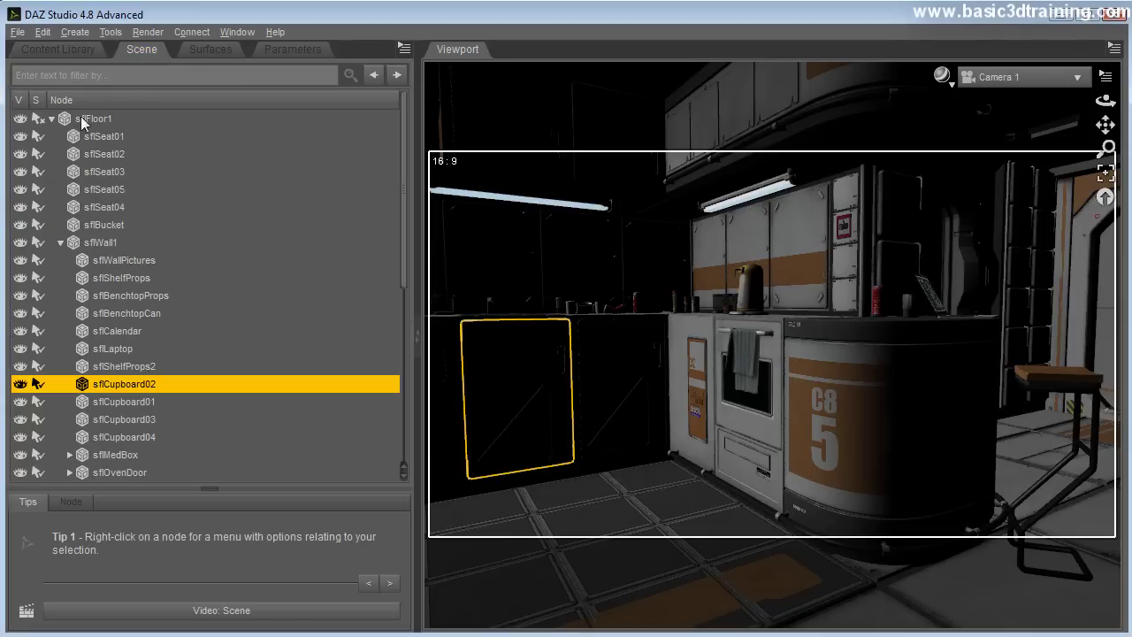
{"action": "left_click", "coordinate": [60, 50]}
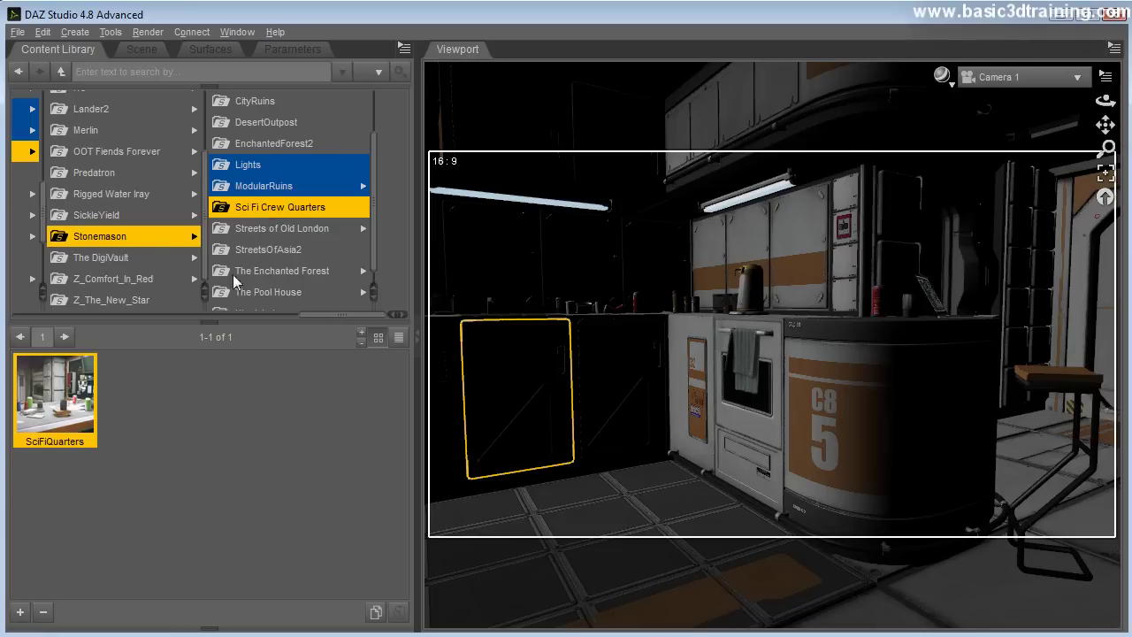
Apply DGIrayEmit13 from Shader Presets > DestinysGarden > DG Iray Sci-Fi Surface Lights > Emissive.
{"action": "left_click_drag", "start_coordinate": [344, 315], "coordinate": [130, 317]}
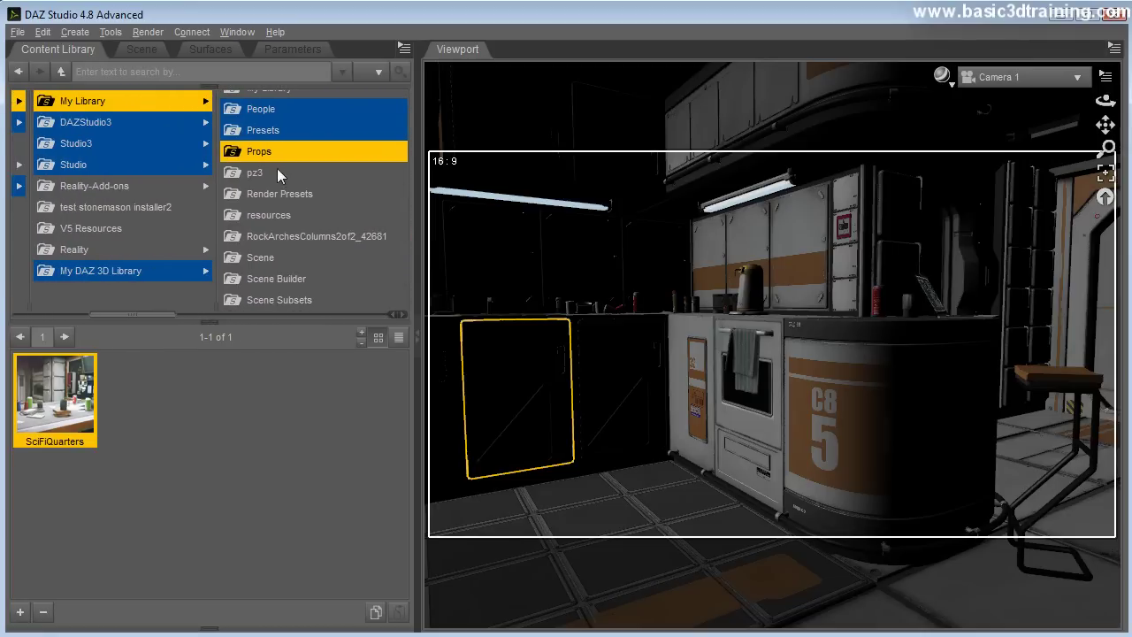
{"action": "scroll", "coordinate": [276, 185], "scroll_direction": "down", "scroll_amount": 2}
{"action": "scroll", "coordinate": [293, 253], "scroll_direction": "down", "scroll_amount": 1}
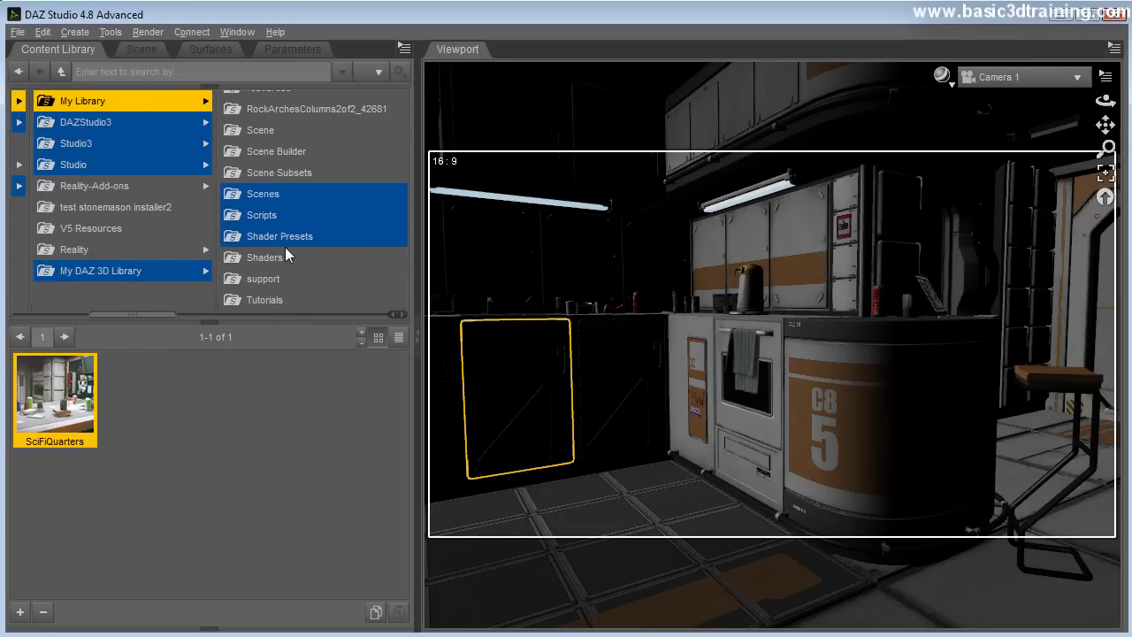
{"action": "left_click", "coordinate": [283, 236]}
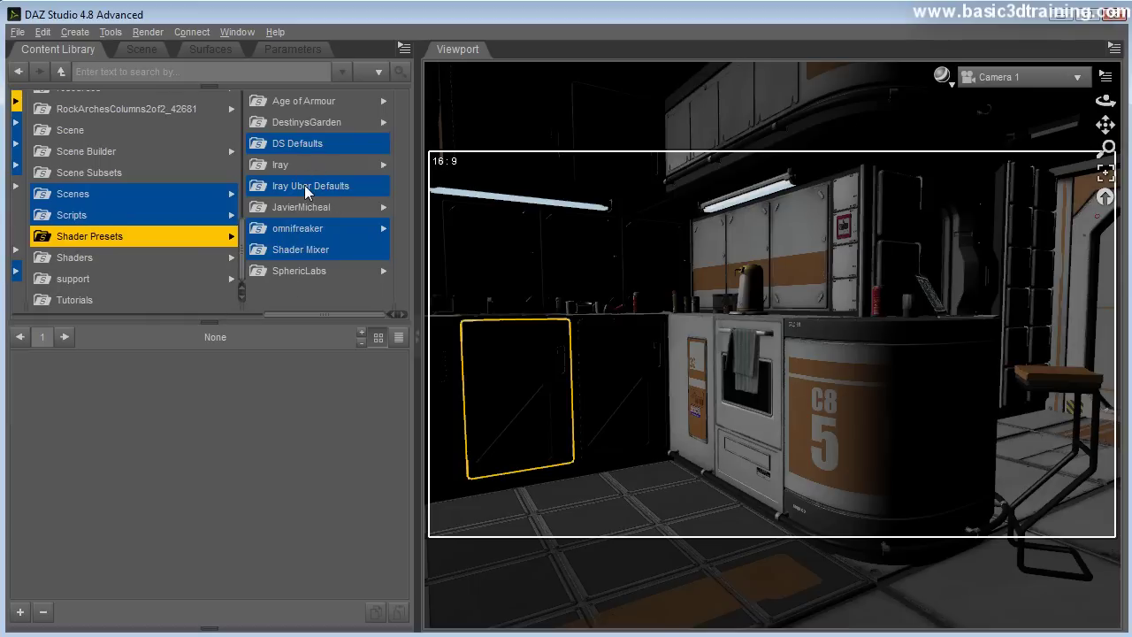
{"action": "left_click", "coordinate": [298, 121]}
{"action": "left_click", "coordinate": [297, 126]}
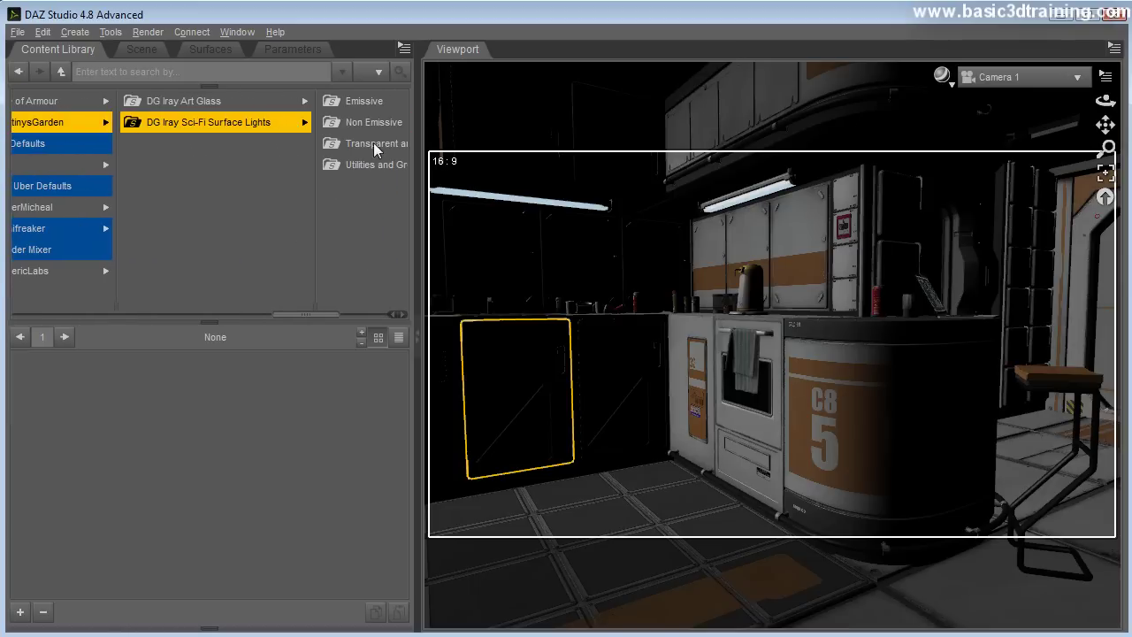
{"action": "left_click", "coordinate": [362, 102]}
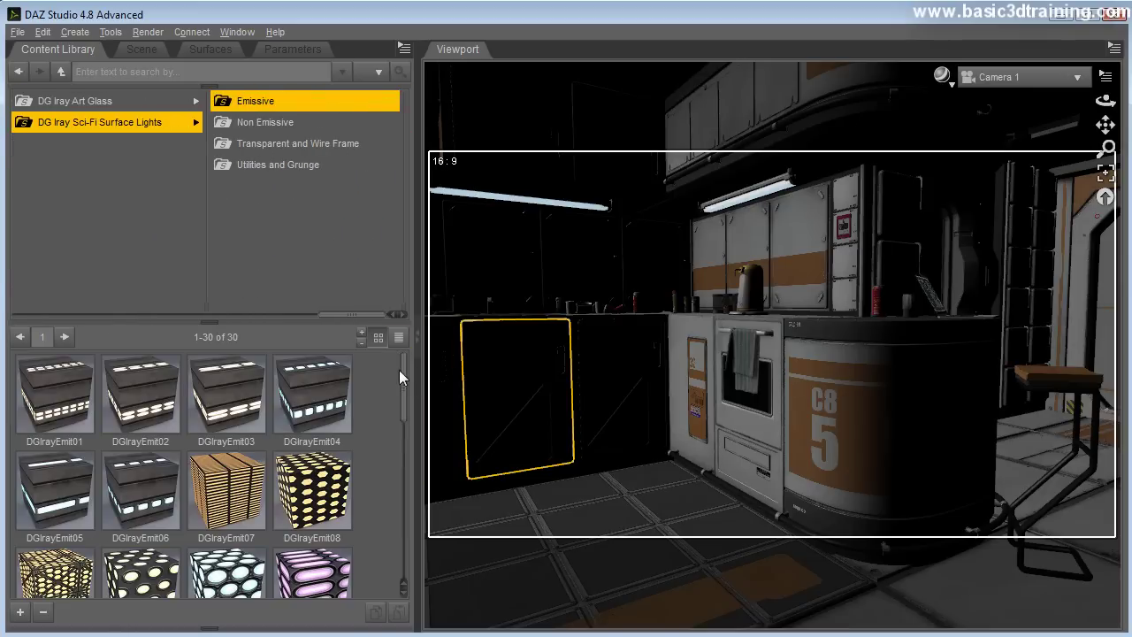
{"action": "left_click_drag", "start_coordinate": [409, 387], "coordinate": [415, 451]}
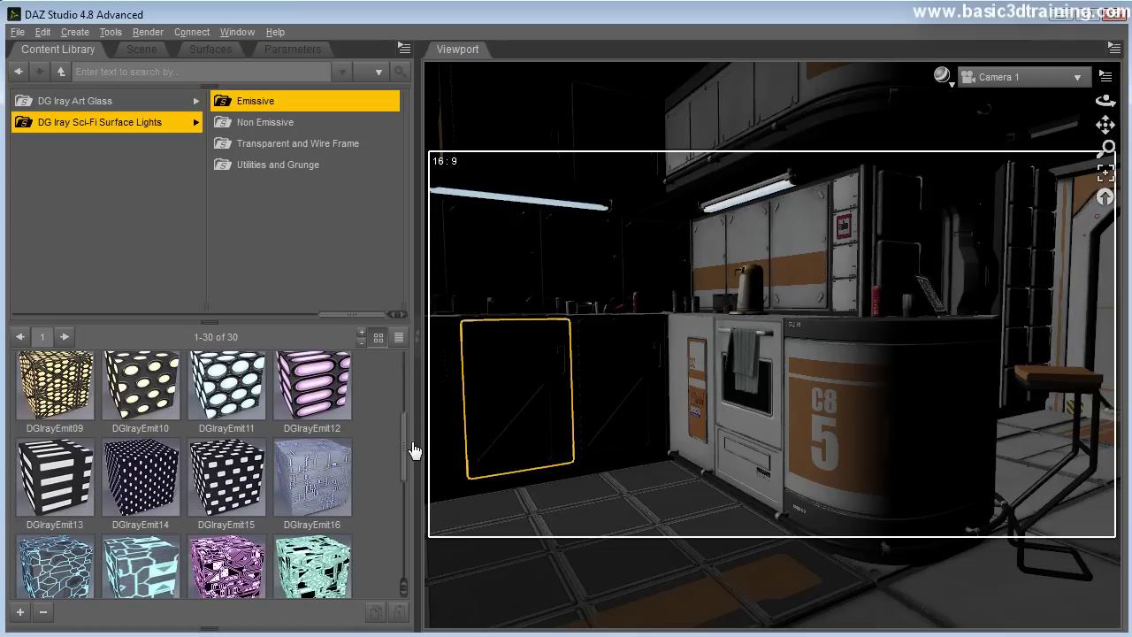
{"action": "double_click", "coordinate": [71, 492]}
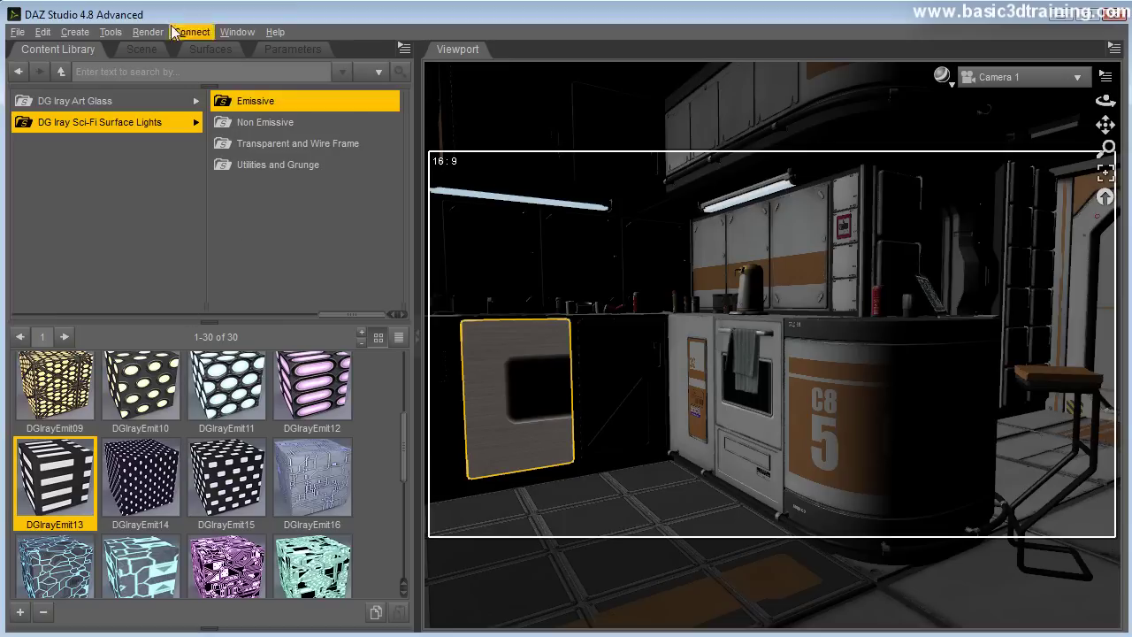
Set the door's Horizontal Tiles to 1.69 and Vertical Tiles to 2.97, then deselect KitchenBench.
{"action": "left_click", "coordinate": [208, 50]}
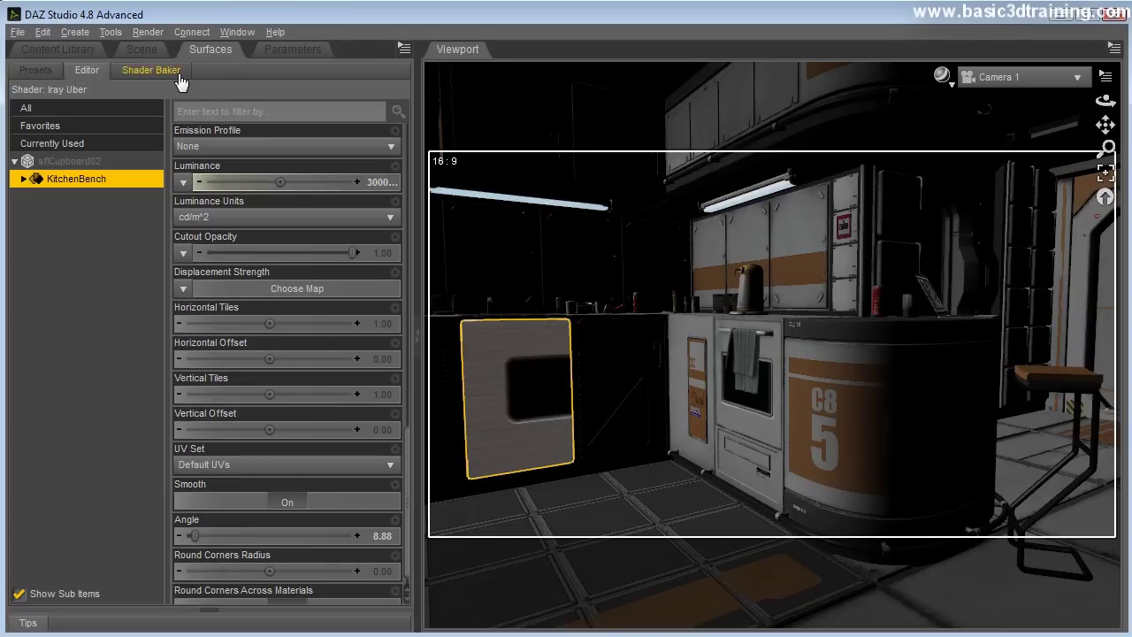
{"action": "scroll", "coordinate": [286, 468], "scroll_direction": "down", "scroll_amount": 1}
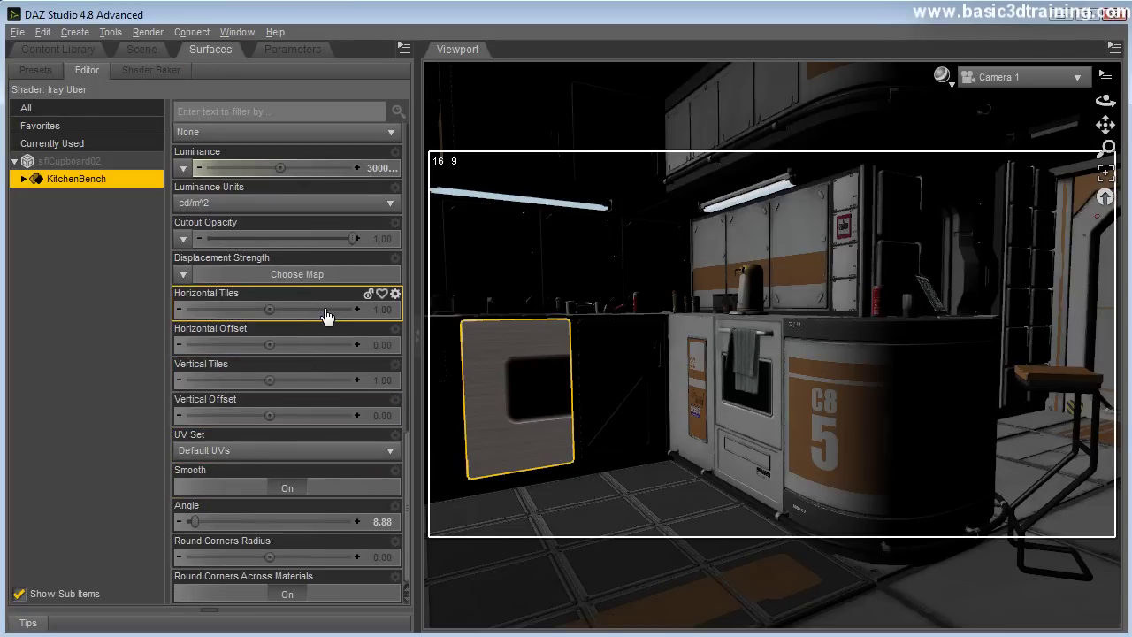
{"action": "mouse_move", "coordinate": [280, 314]}
{"action": "left_mouse_down"}
{"action": "mouse_move", "coordinate": [310, 309]}
{"action": "mouse_move", "coordinate": [299, 310]}
{"action": "left_mouse_up"}
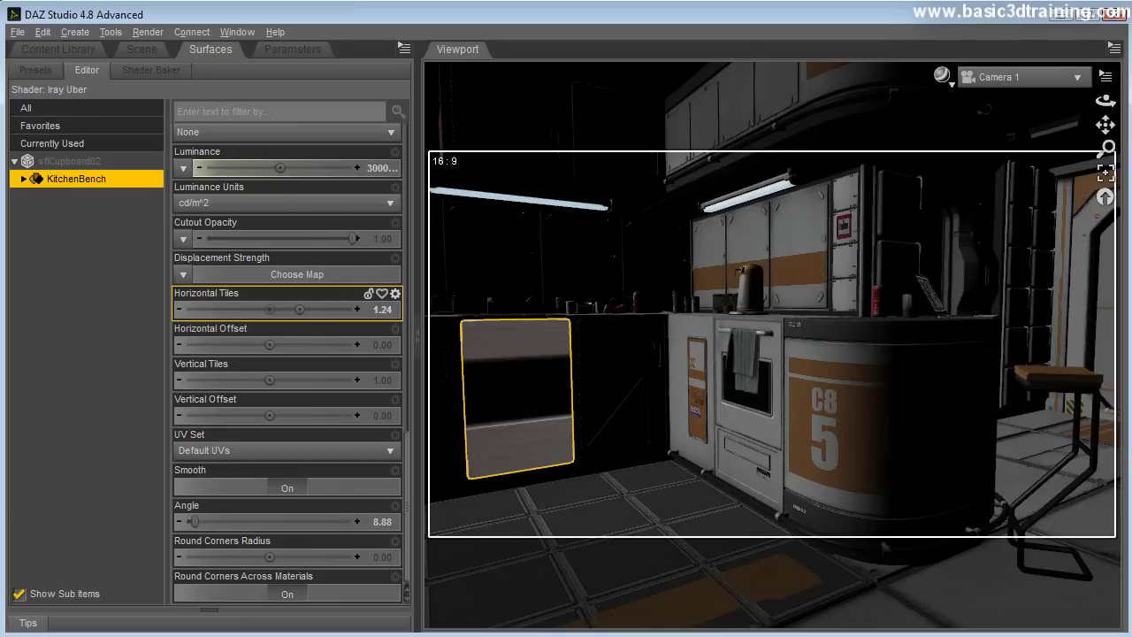
{"action": "left_click_drag", "start_coordinate": [299, 309], "coordinate": [305, 310]}
{"action": "left_click_drag", "start_coordinate": [278, 392], "coordinate": [314, 379]}
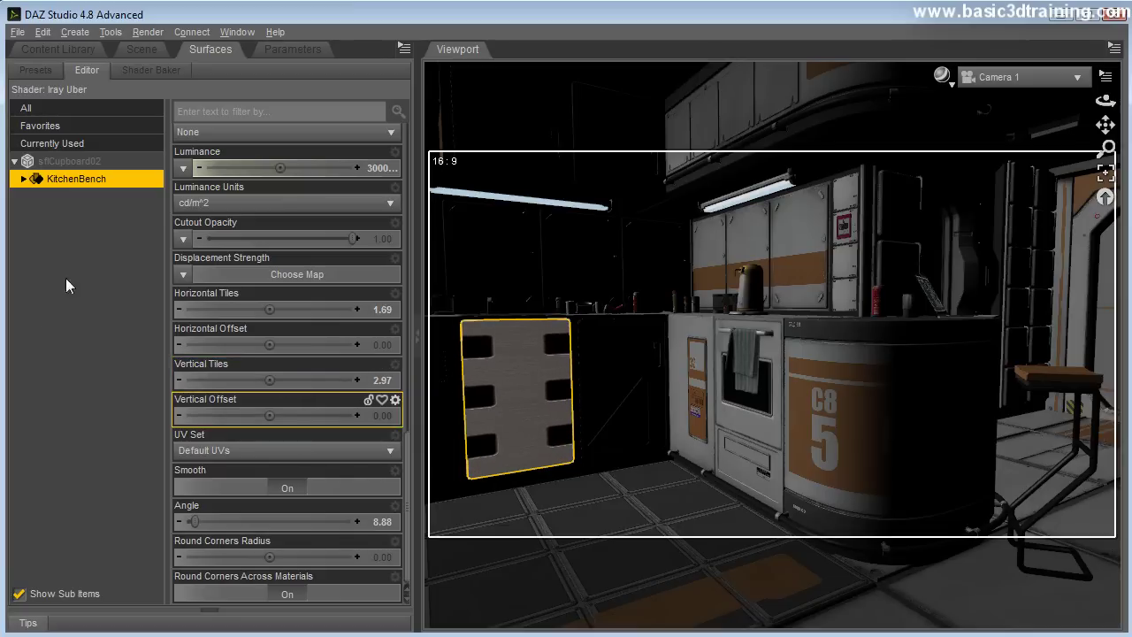
{"action": "left_click", "coordinate": [106, 368]}
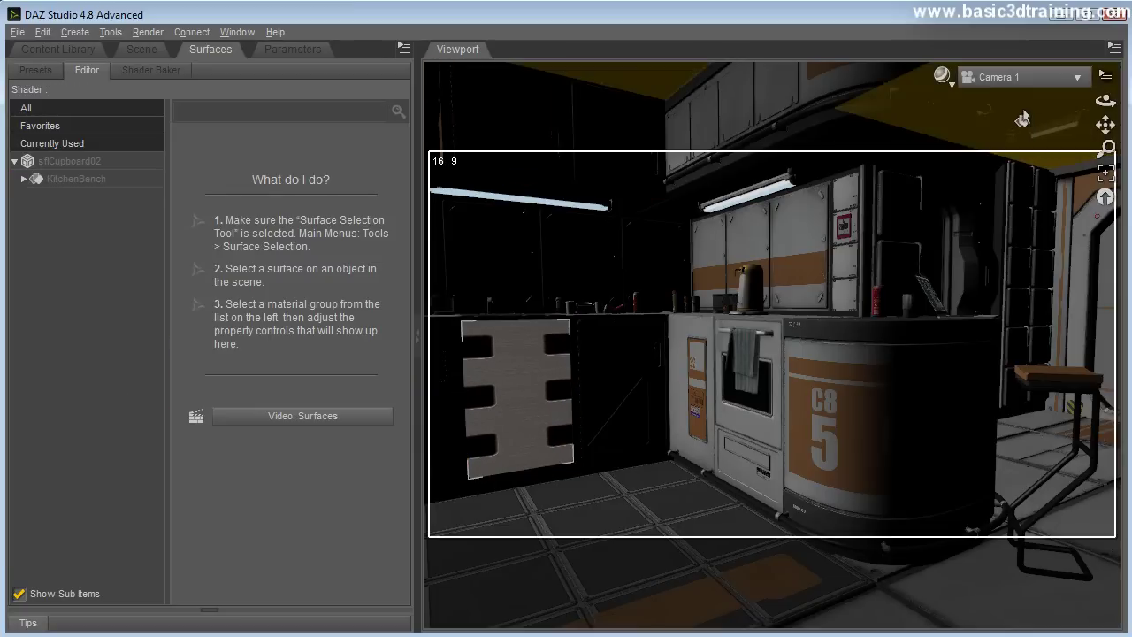
Switch the viewport draw style to Iray to preview the glowing door panels.
{"action": "left_click", "coordinate": [943, 76]}
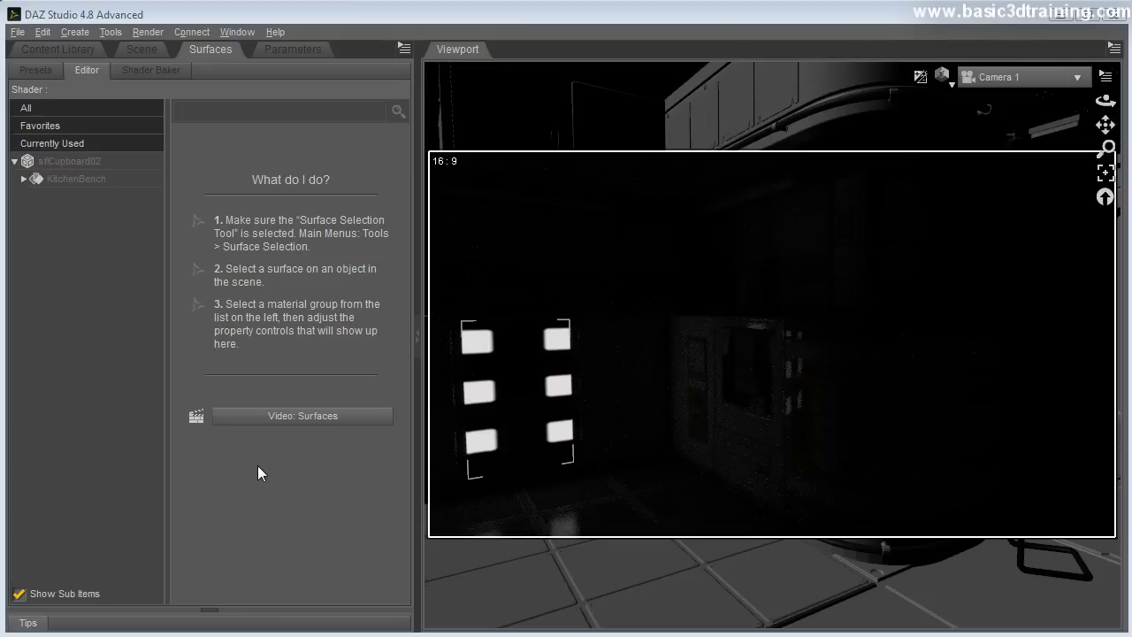
{"action": "left_click", "coordinate": [146, 50]}
{"action": "left_click", "coordinate": [187, 53]}
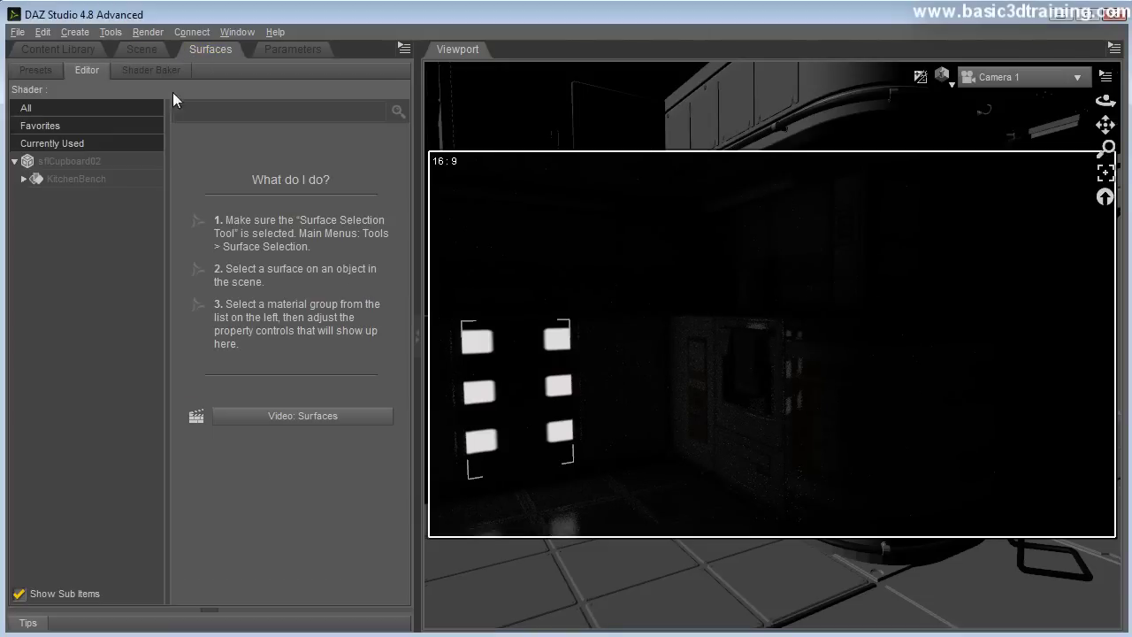
Change the KitchenBench surface's emission Luminance from 30000 to 300000 cd/m^2.
{"action": "left_click", "coordinate": [67, 181]}
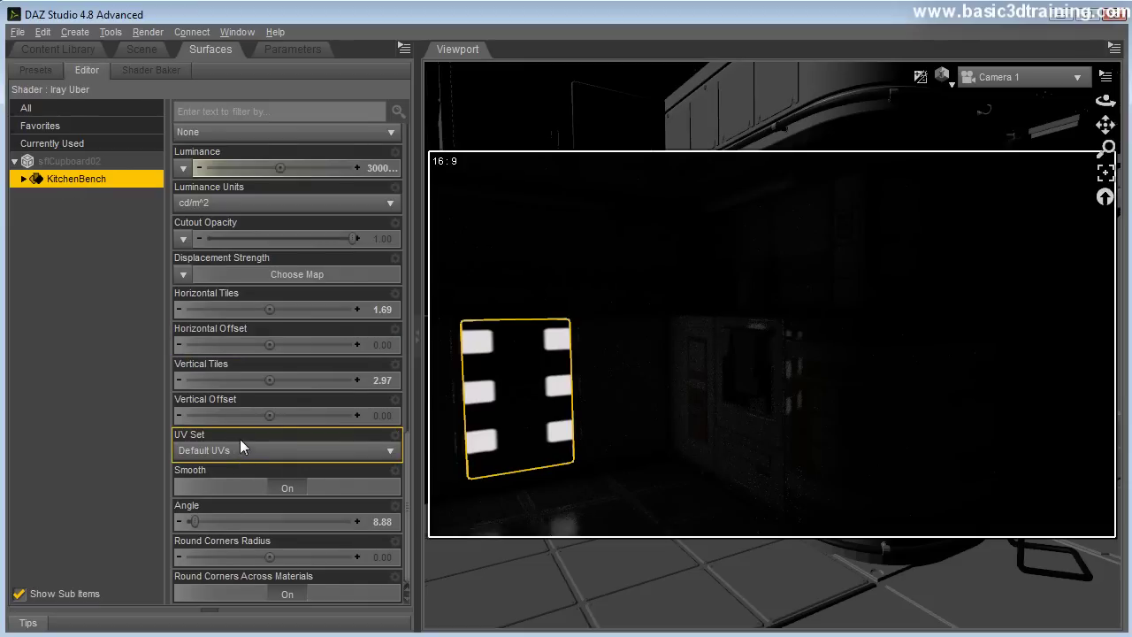
{"action": "scroll", "coordinate": [251, 444], "scroll_direction": "up", "scroll_amount": 10}
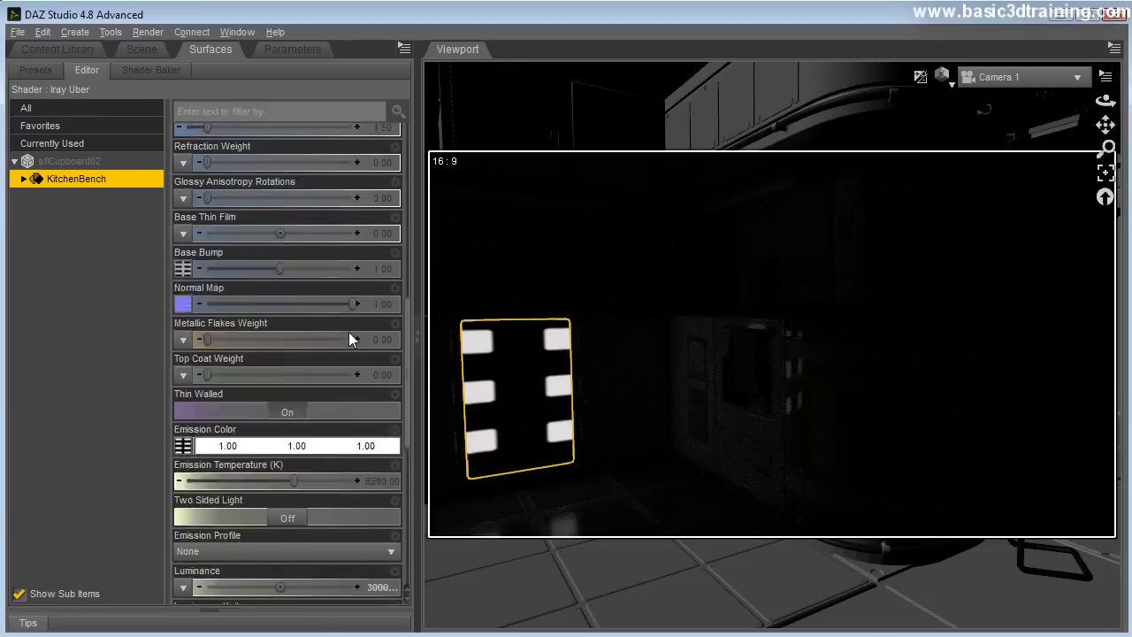
{"action": "scroll", "coordinate": [363, 354], "scroll_direction": "up", "scroll_amount": 3}
{"action": "scroll", "coordinate": [354, 391], "scroll_direction": "down", "scroll_amount": 3}
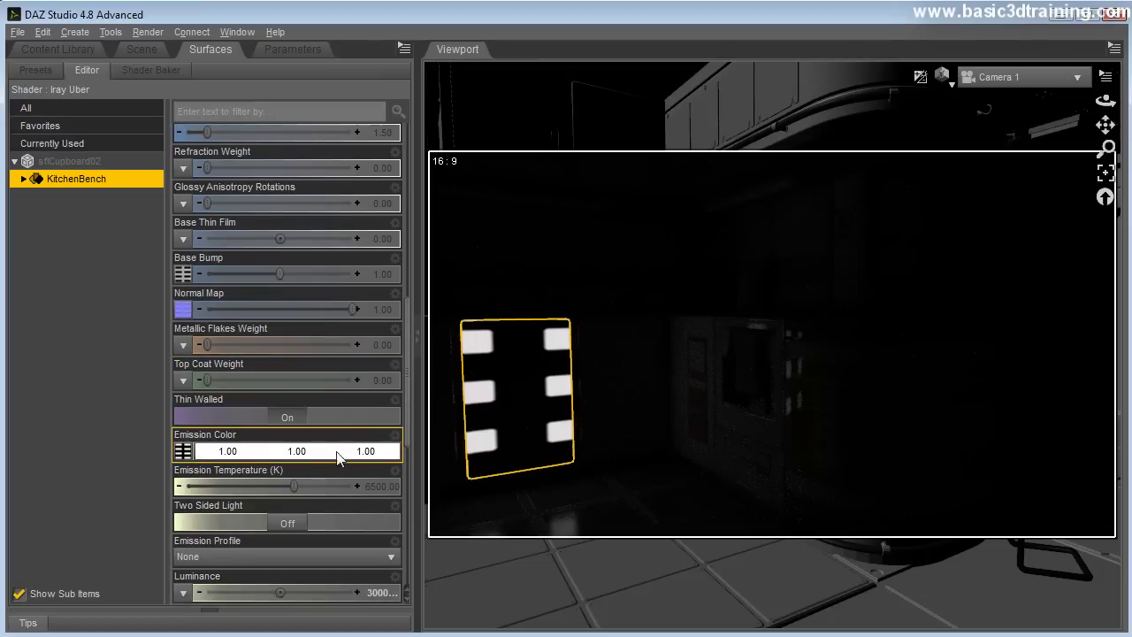
{"action": "scroll", "coordinate": [360, 557], "scroll_direction": "down", "scroll_amount": 2}
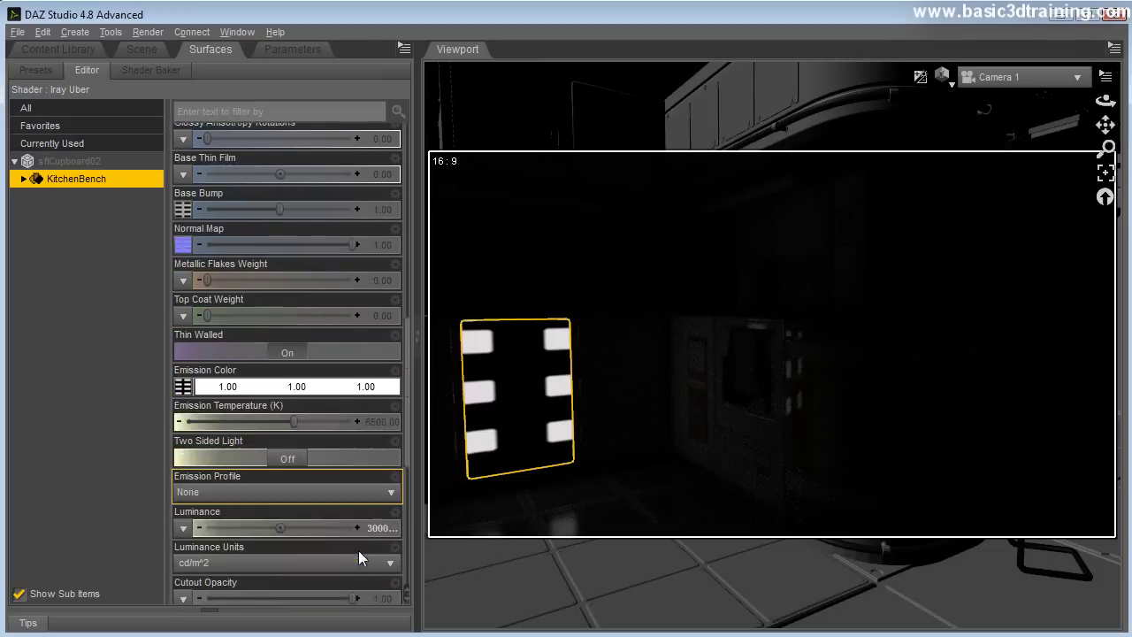
{"action": "scroll", "coordinate": [354, 553], "scroll_direction": "down", "scroll_amount": 1}
{"action": "left_click", "coordinate": [381, 488]}
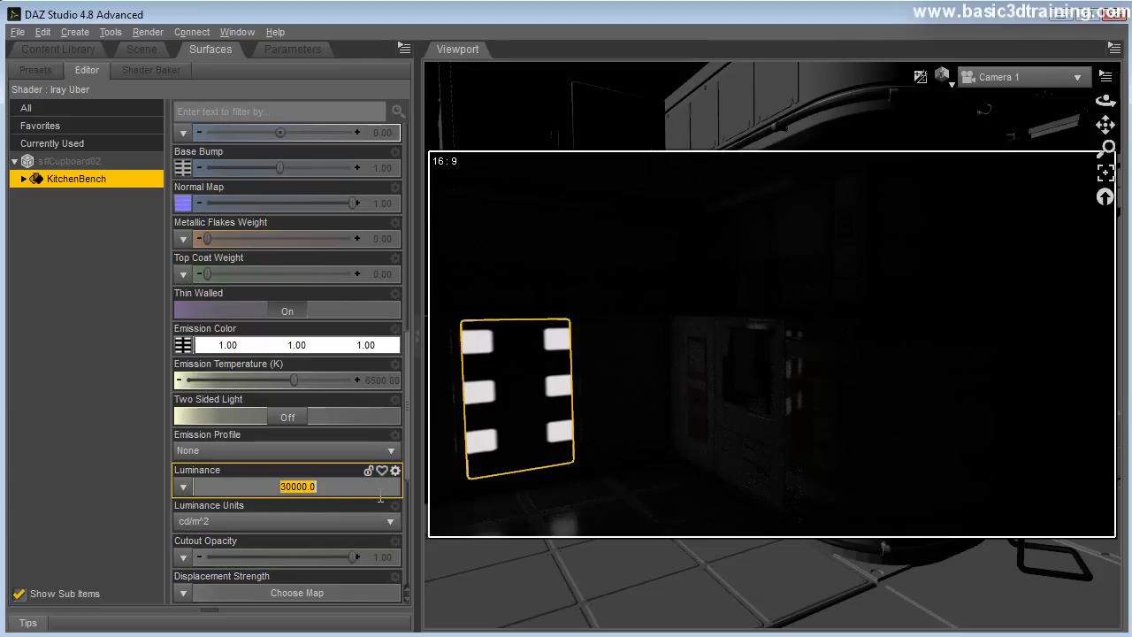
{"action": "left_click", "coordinate": [291, 492]}
{"action": "type", "text": "0"}
{"action": "key", "text": "Return"}
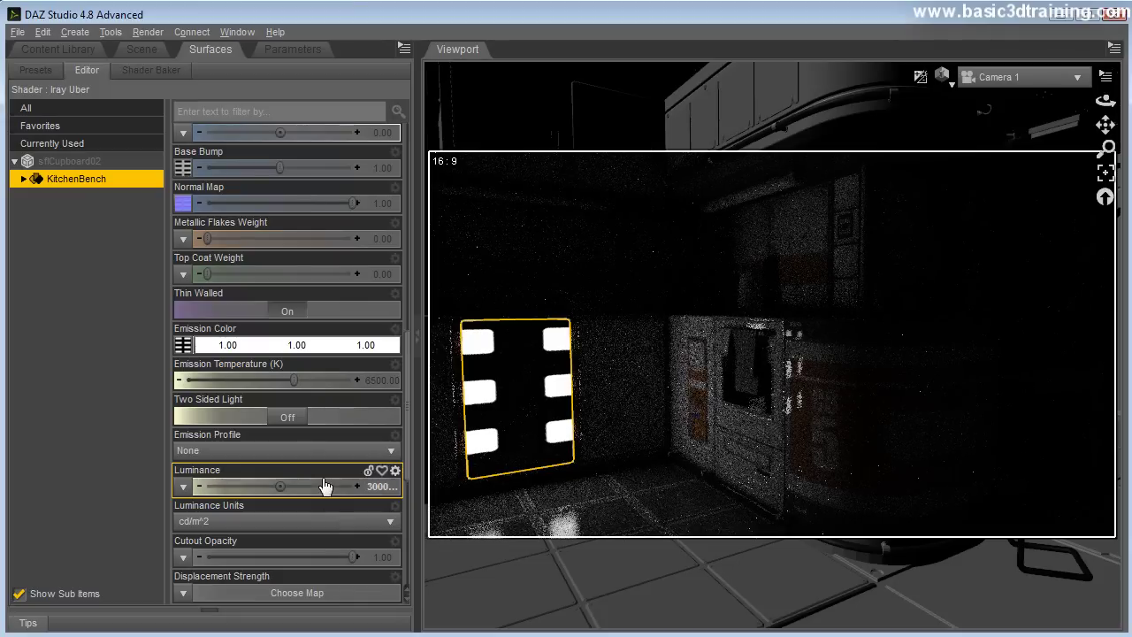
Set the cupboard door's Emission Color to pure red (1.00, 0.00, 0.00).
{"action": "left_click", "coordinate": [268, 352]}
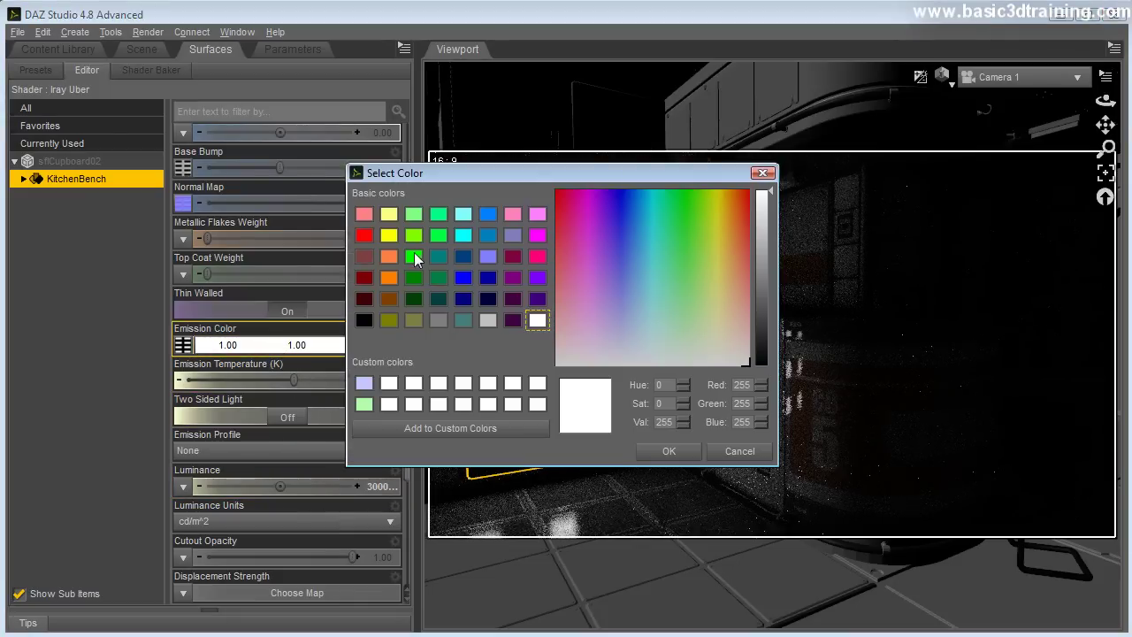
{"action": "left_click", "coordinate": [365, 235]}
{"action": "left_click", "coordinate": [663, 453]}
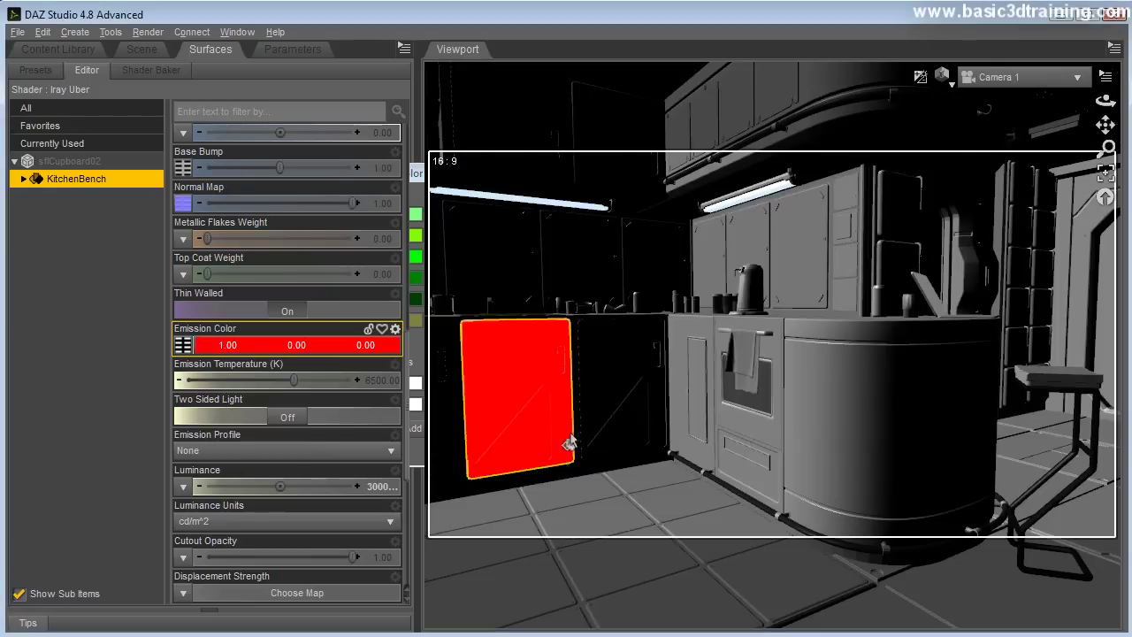